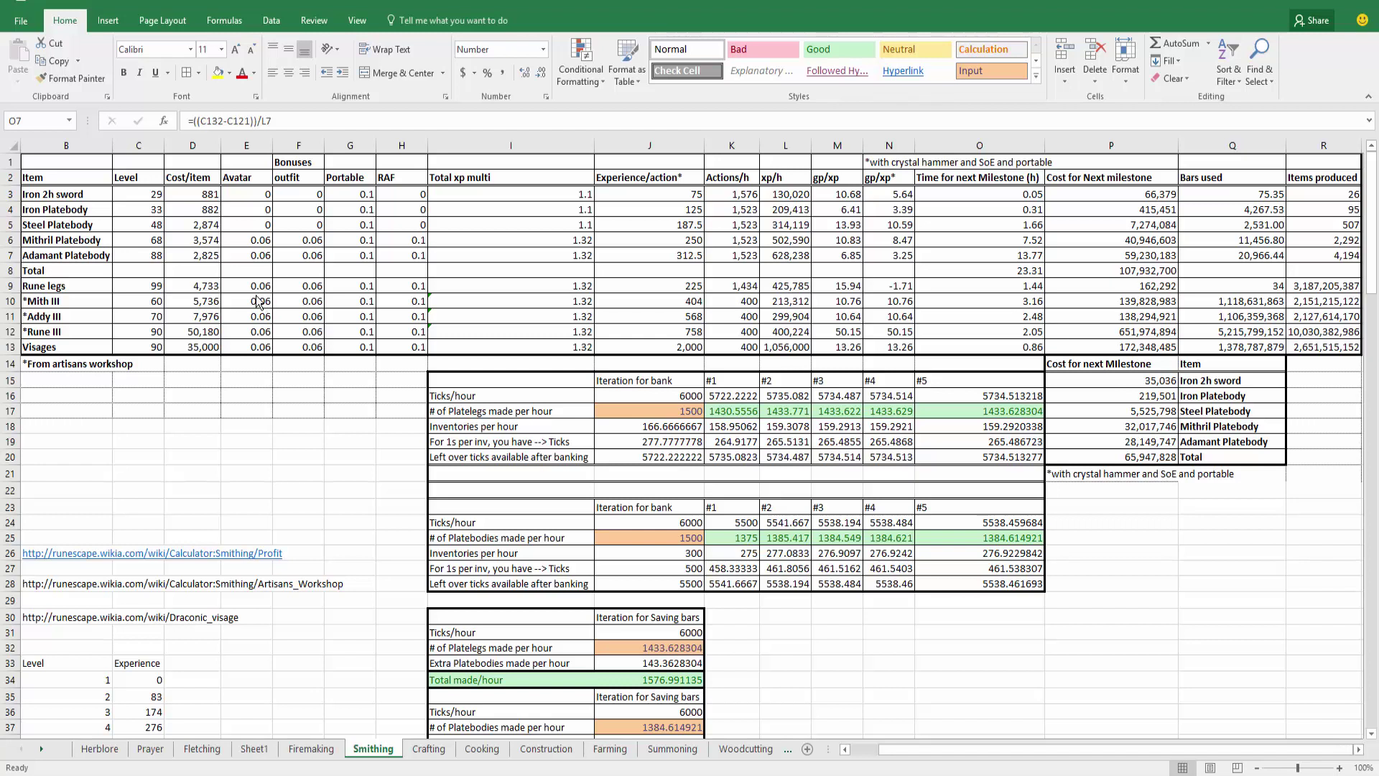
Examine the smithing item list from Iron 2h sword to Adamant Platebody and the block from Rune legs to Visages.
drag(42, 174, 42, 348)
click(65, 177)
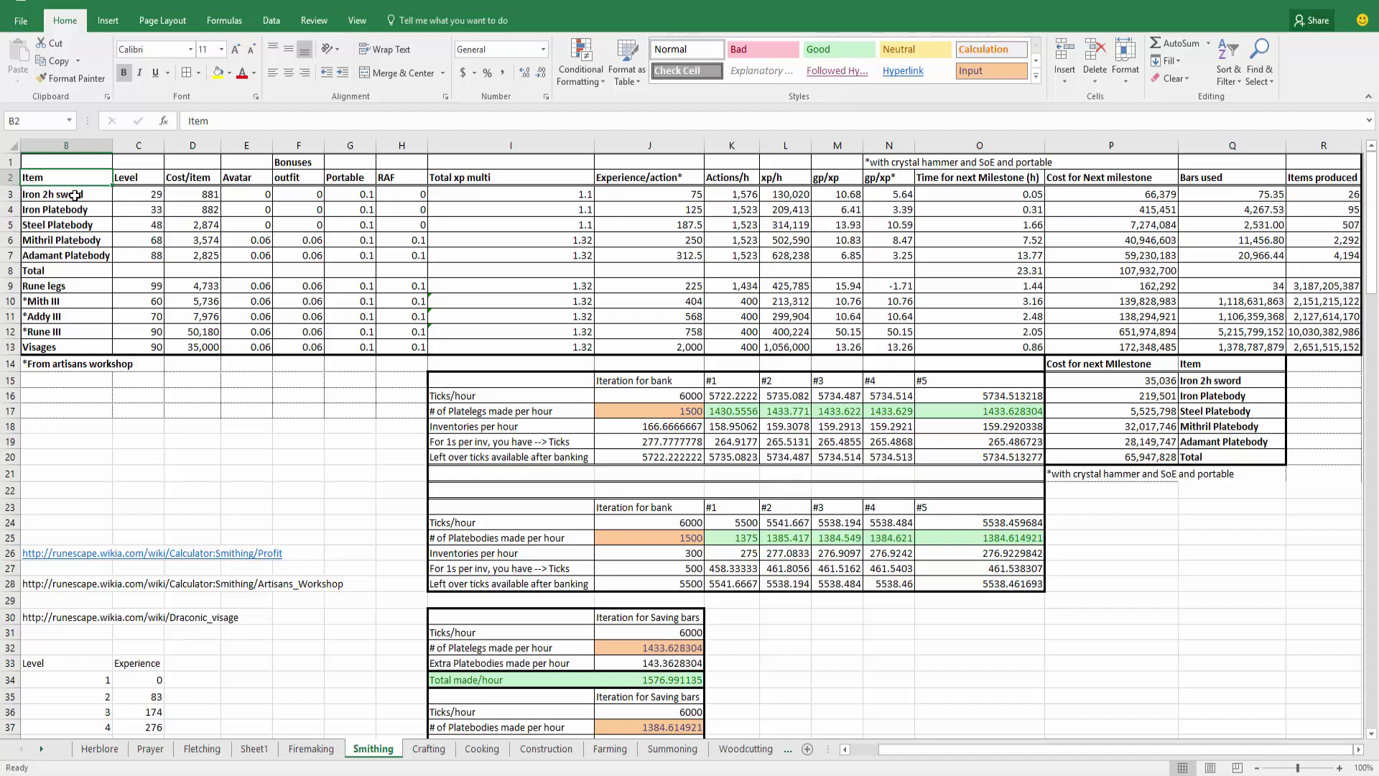
click(76, 194)
click(83, 208)
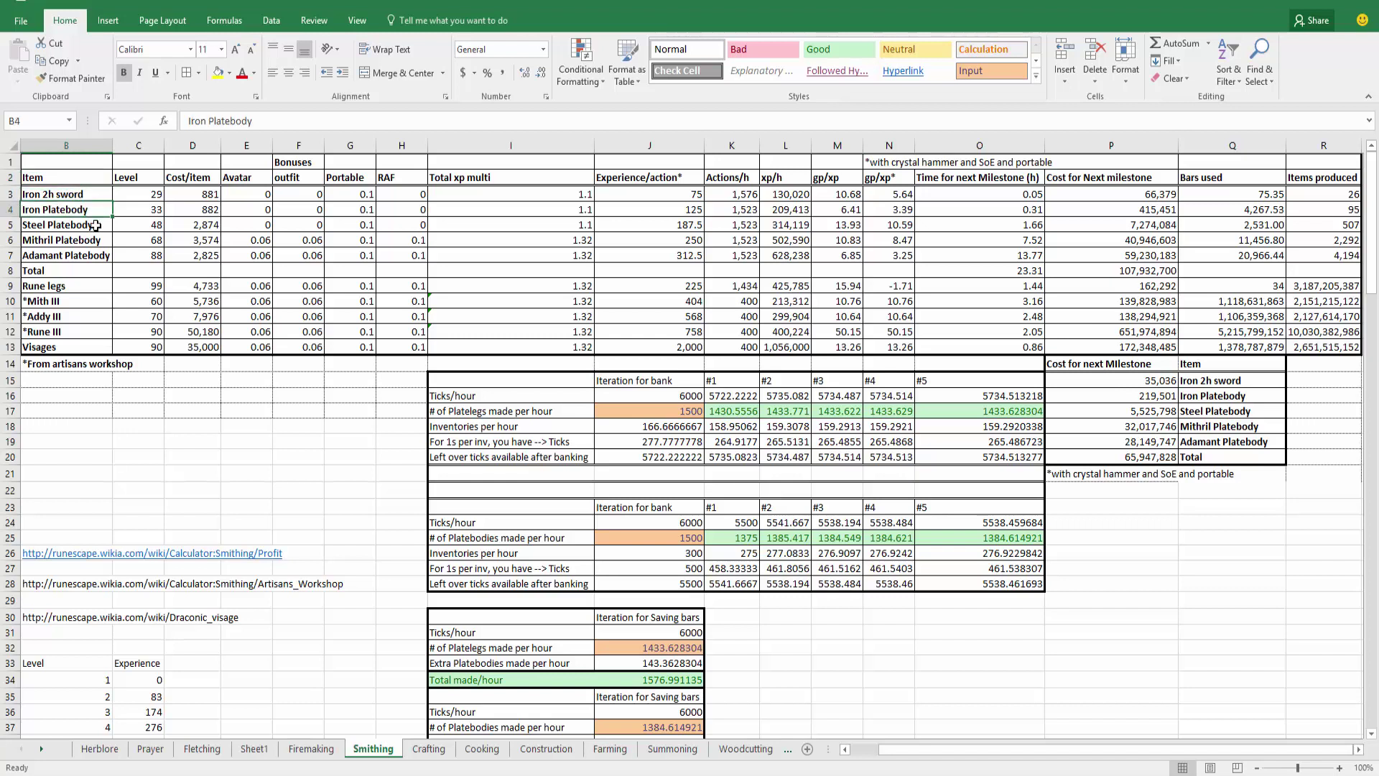
click(95, 225)
click(92, 240)
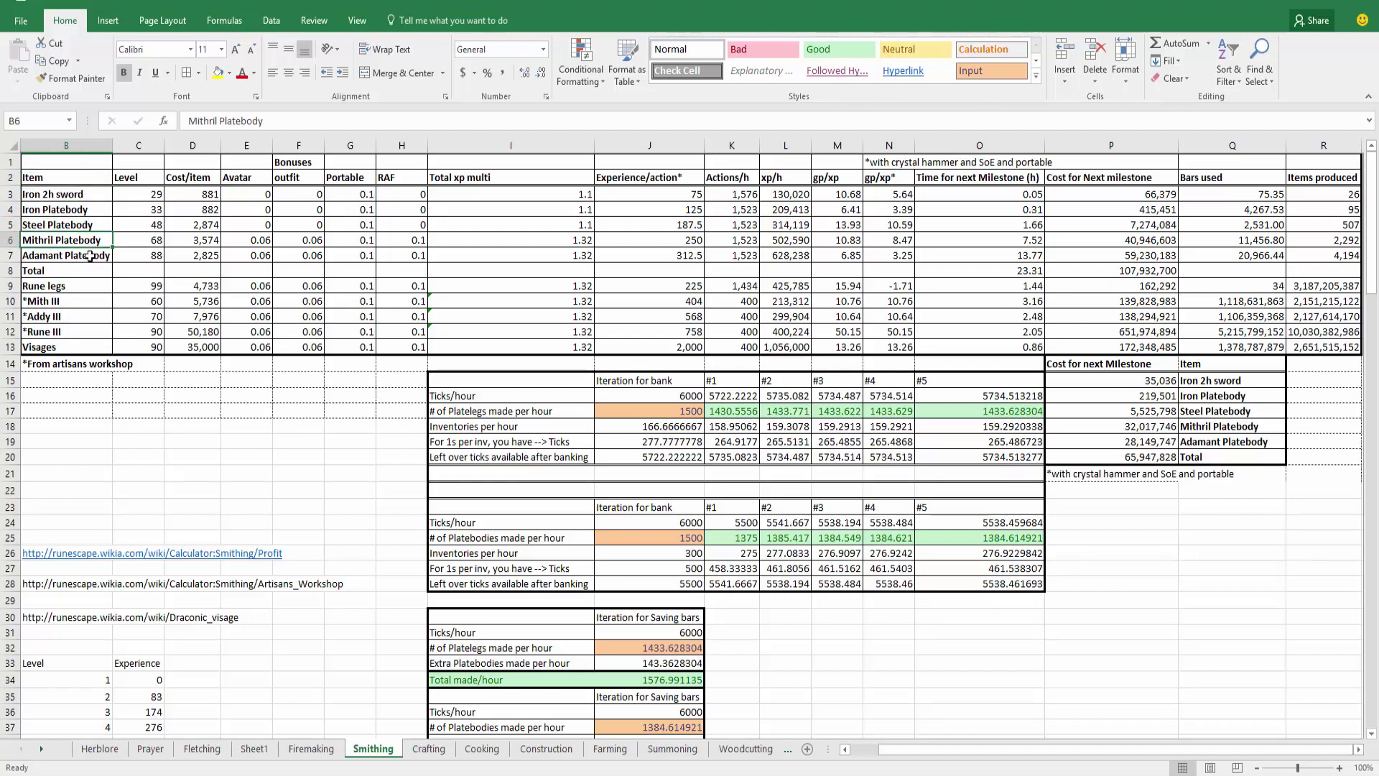
click(90, 255)
click(74, 277)
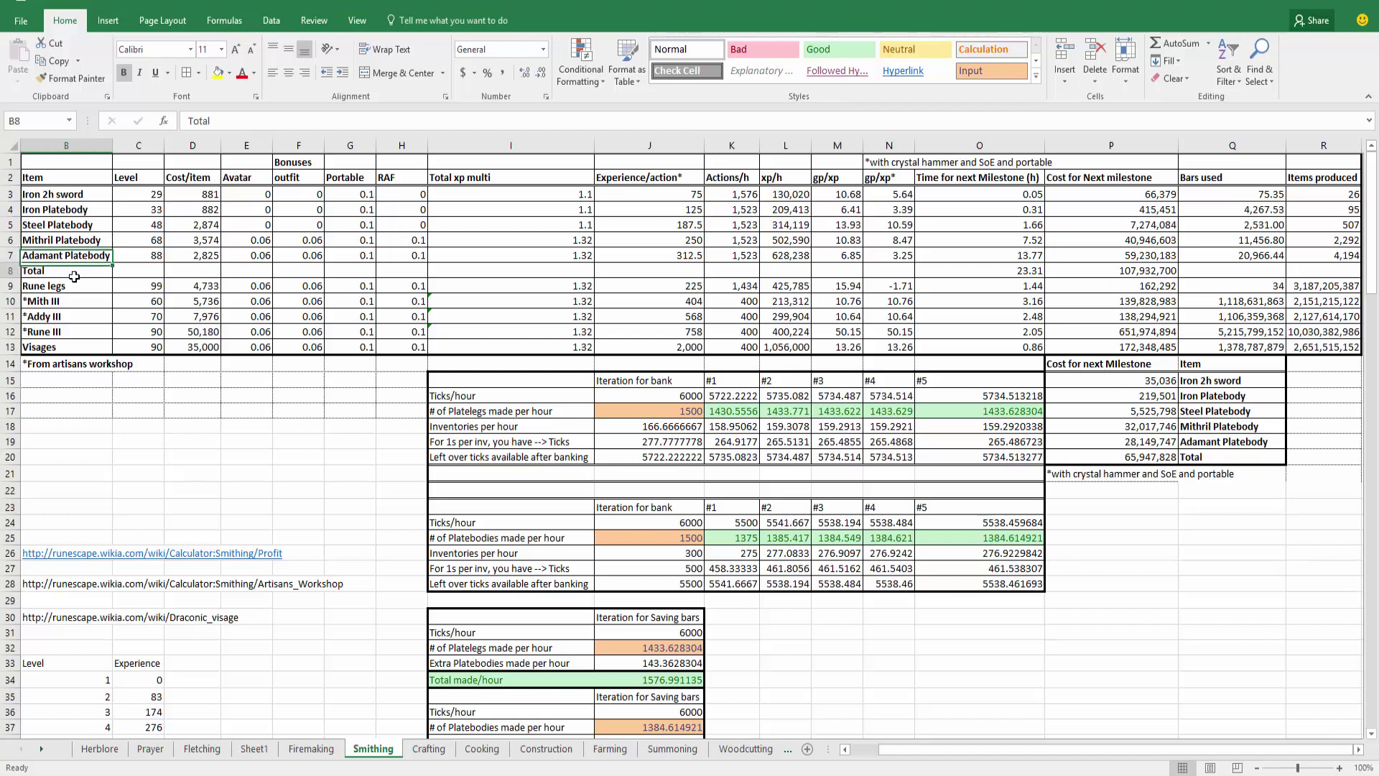
drag(58, 286, 425, 341)
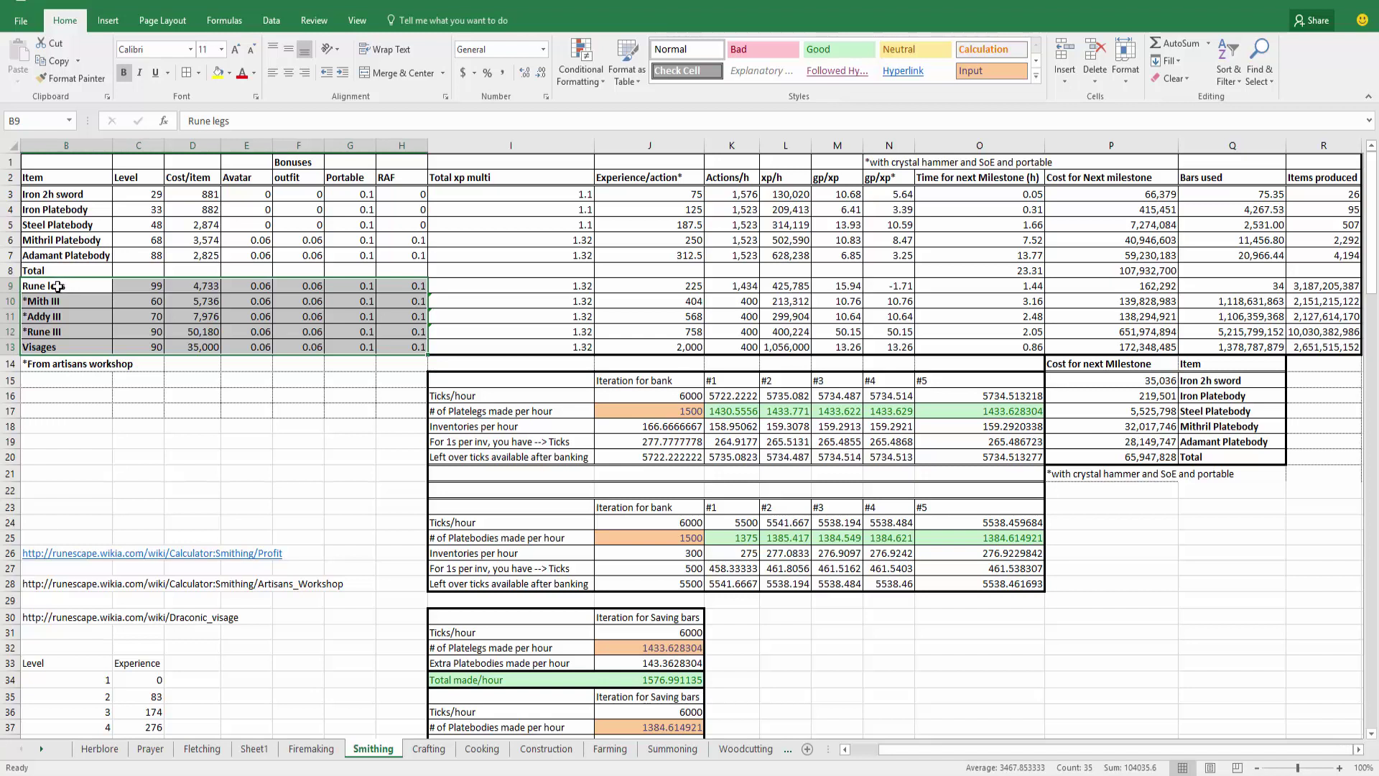
drag(57, 286, 417, 341)
key(BackSpace)
key(alt)
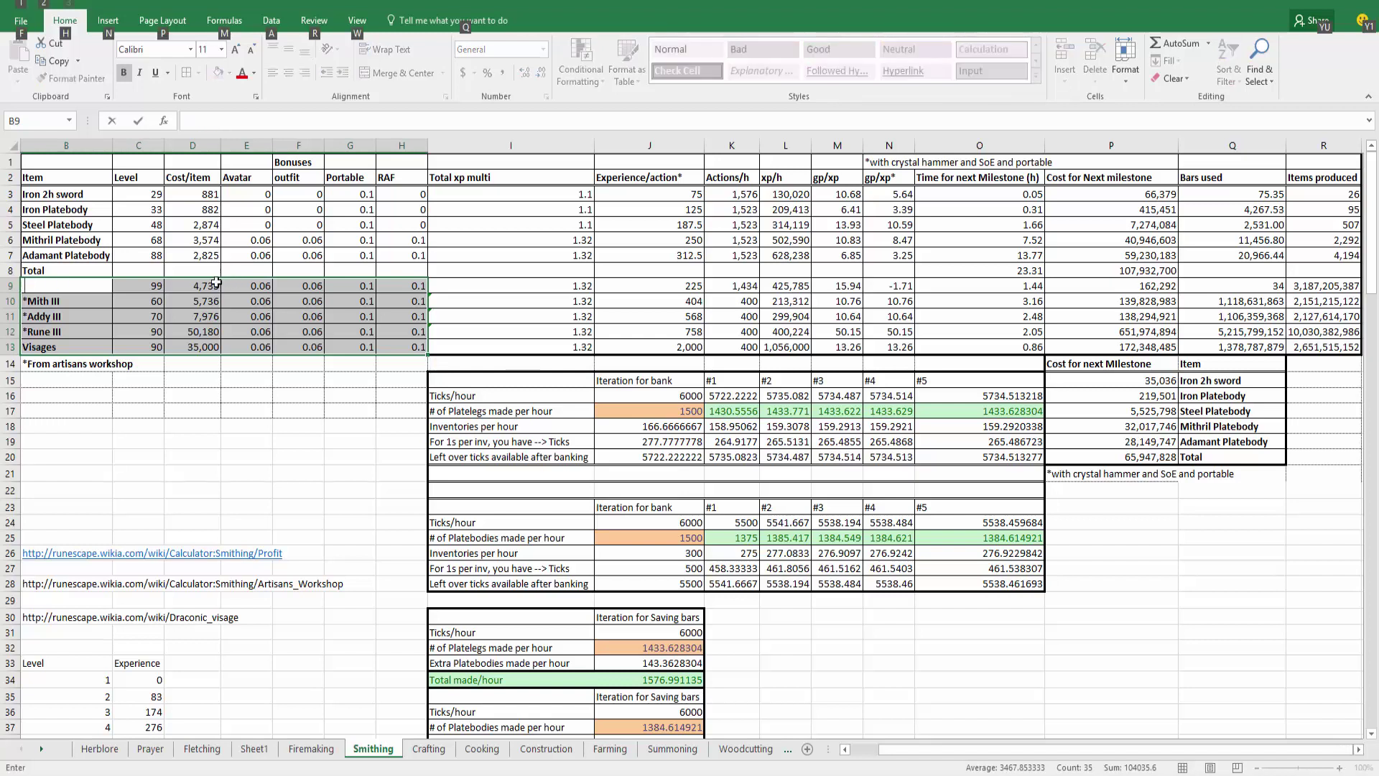
key(Escape)
Compare the Rune legs row with the Adamant Platebody row across the level, cost and bonus columns.
drag(52, 288, 414, 289)
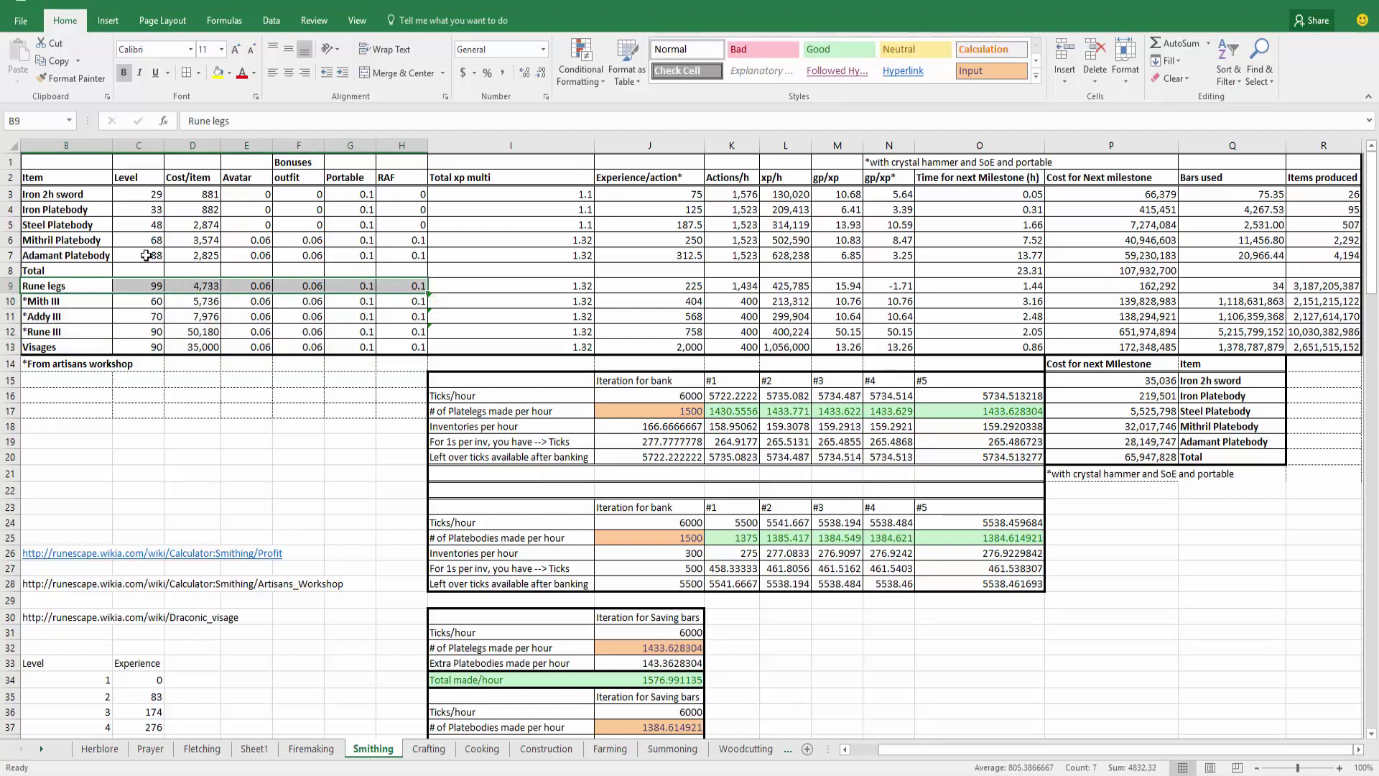
drag(145, 256, 403, 260)
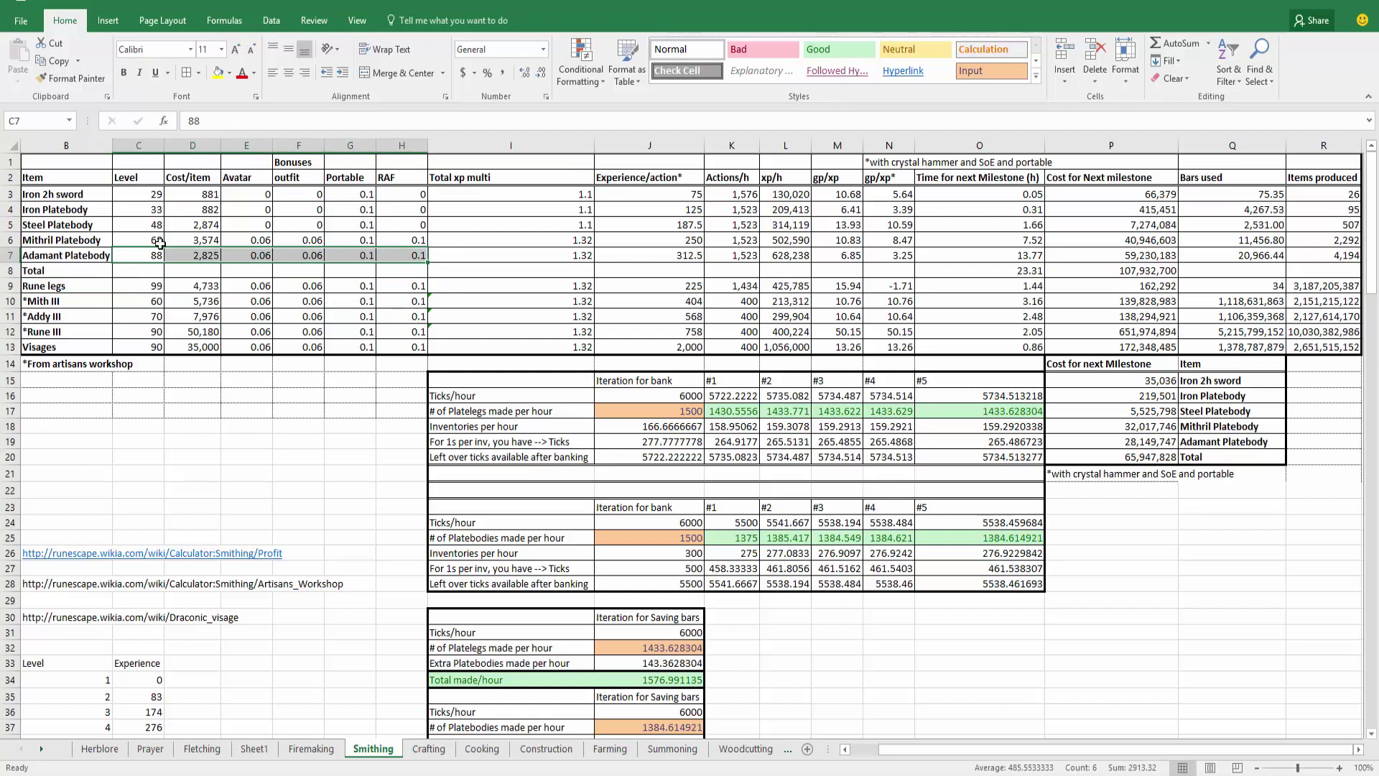
key(ctrl+v)
key(Escape)
Review the Level values of each item from Iron 2h sword to Adamant Platebody.
click(131, 177)
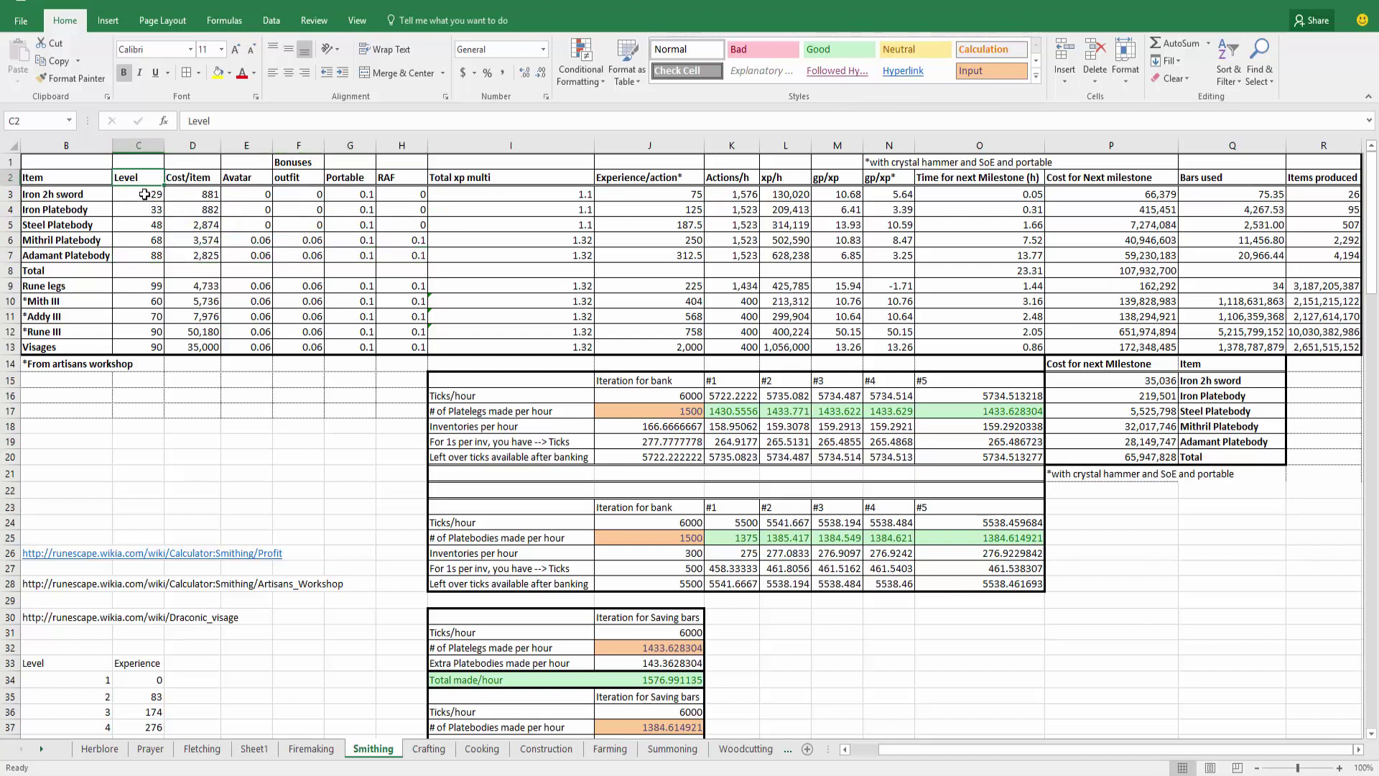
click(145, 194)
click(157, 211)
click(151, 226)
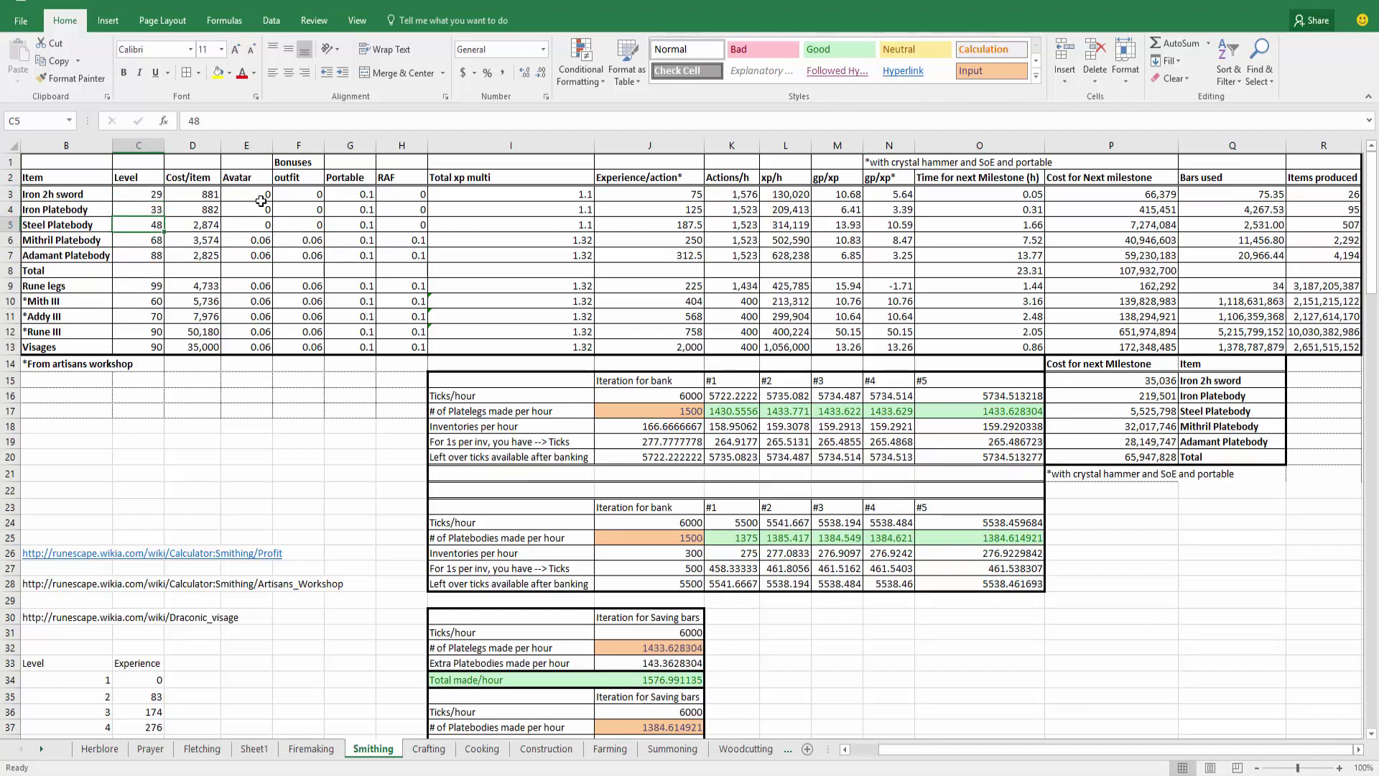
click(148, 241)
click(150, 256)
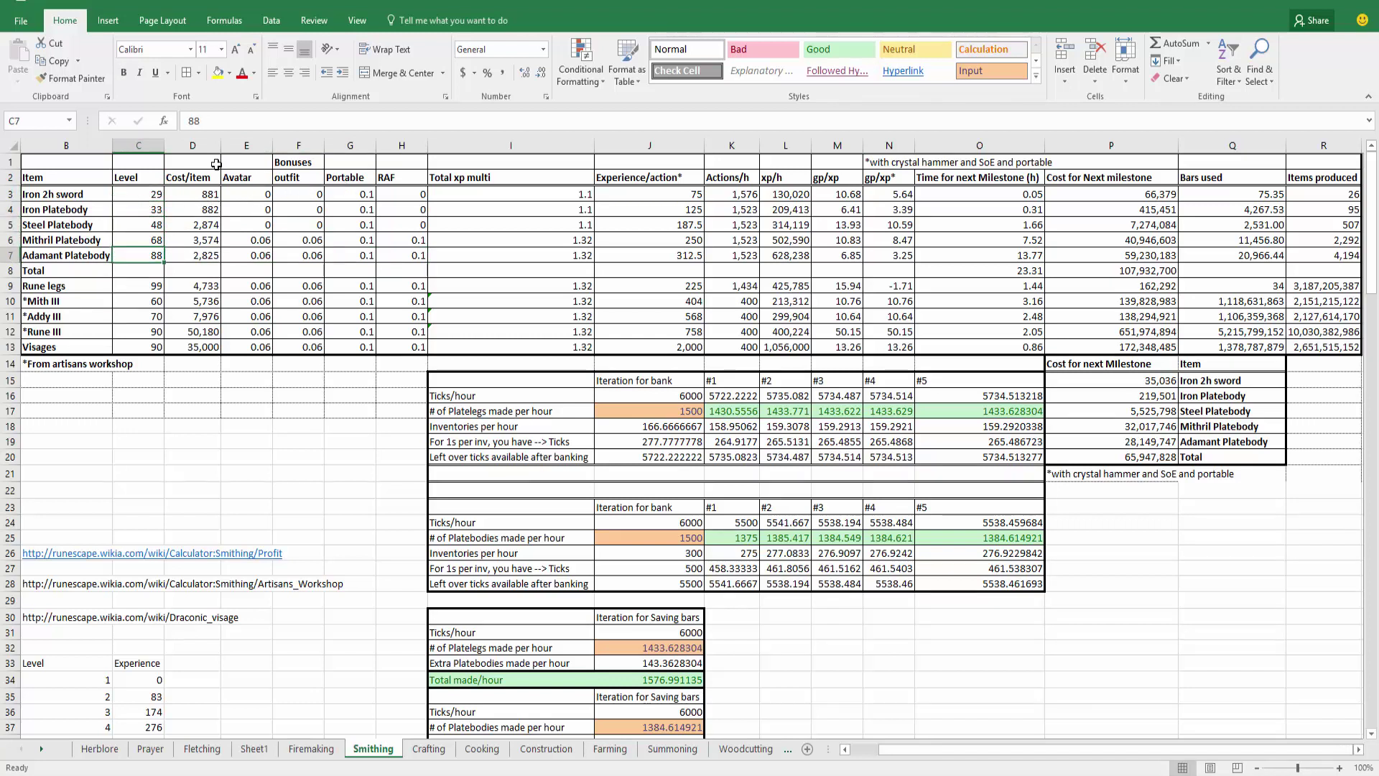
Look over the Cost/item column, the bonus columns from Avatar to RAF, and the Total xp multi column.
click(185, 146)
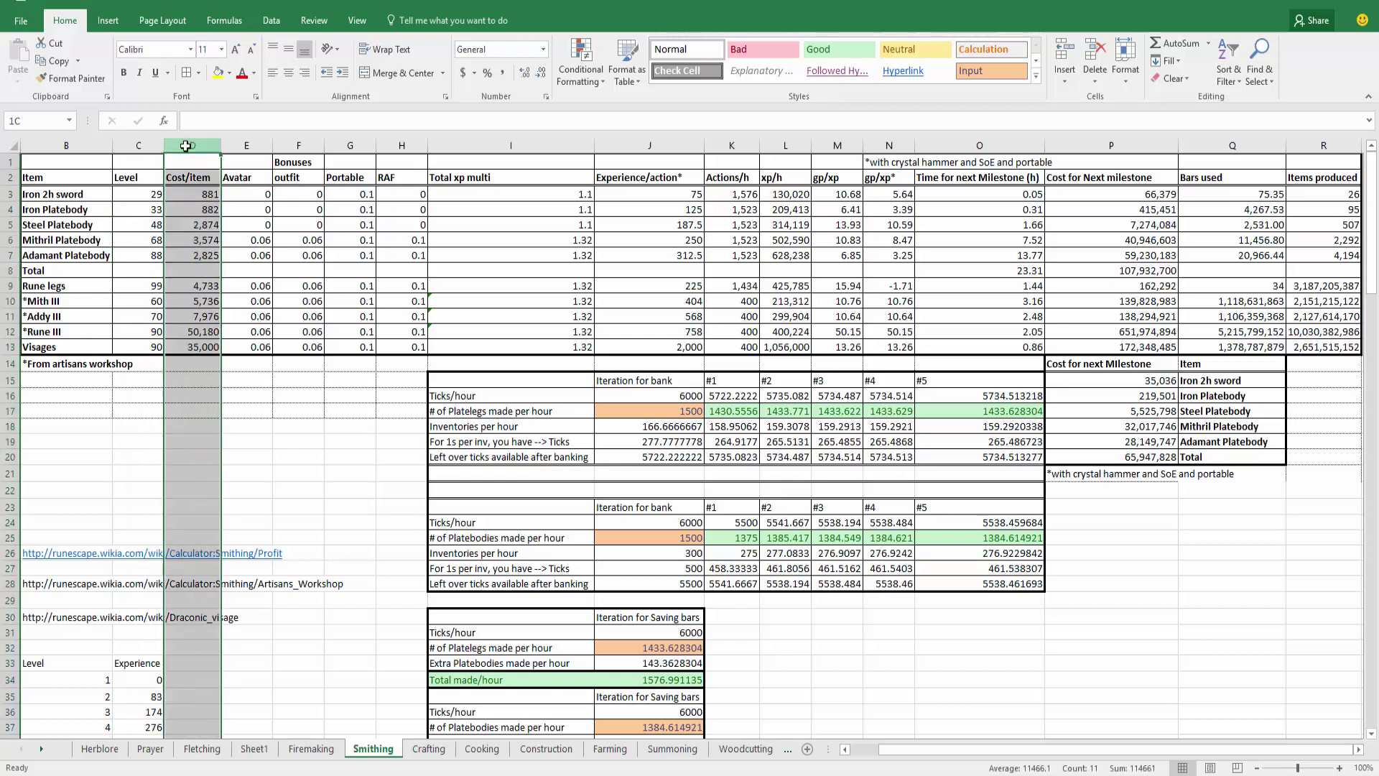
drag(248, 145, 435, 154)
click(475, 148)
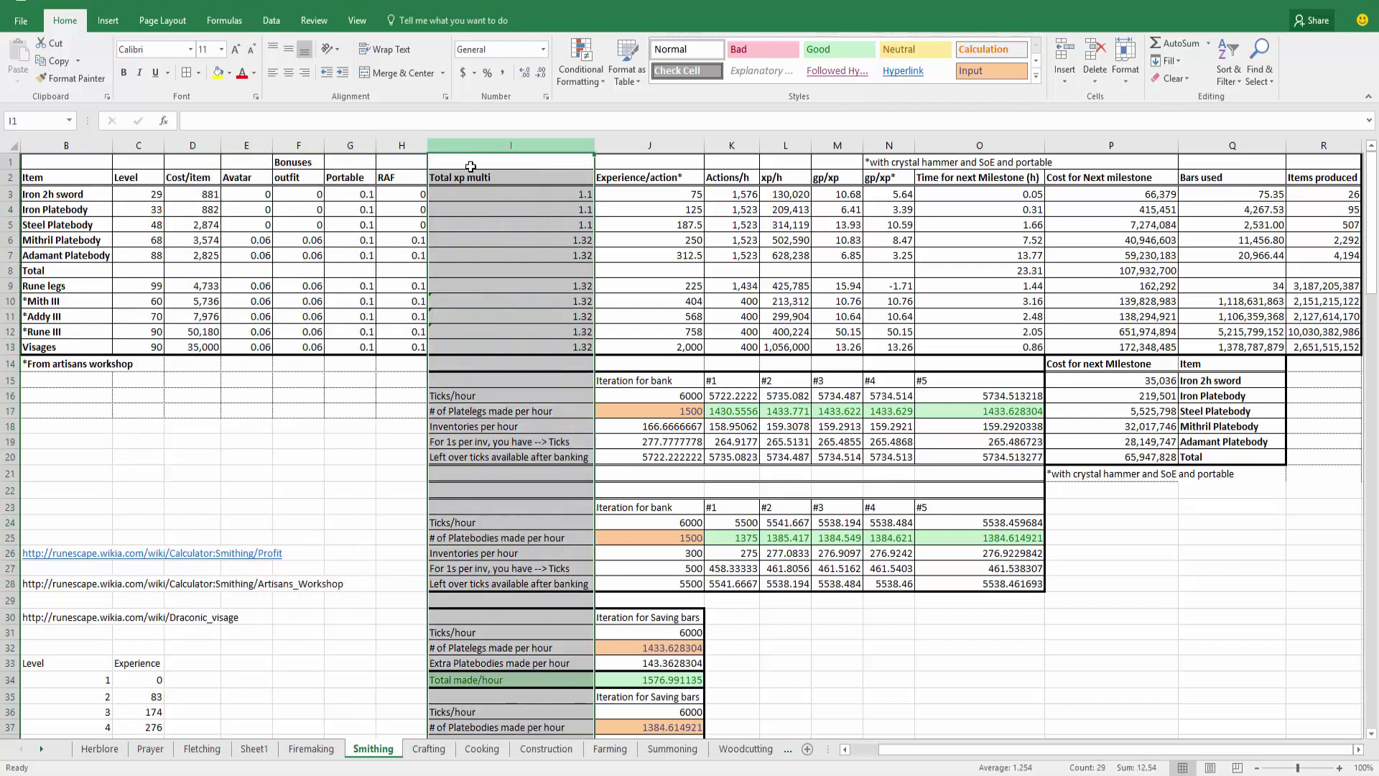
Inspect the Total xp multi formulas for the platebody rows, checking the Mithril Platebody formula against its bonus cells.
click(523, 194)
drag(523, 221, 529, 215)
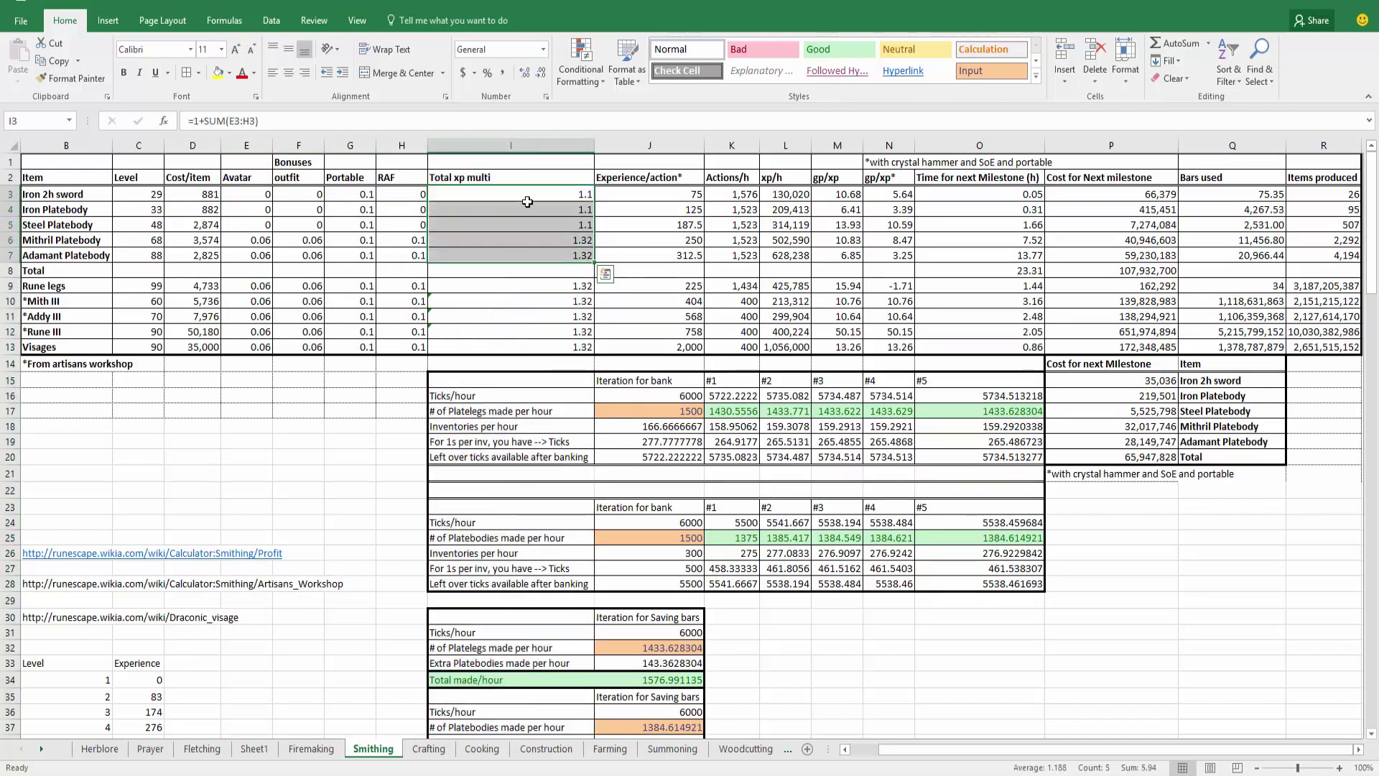
click(532, 239)
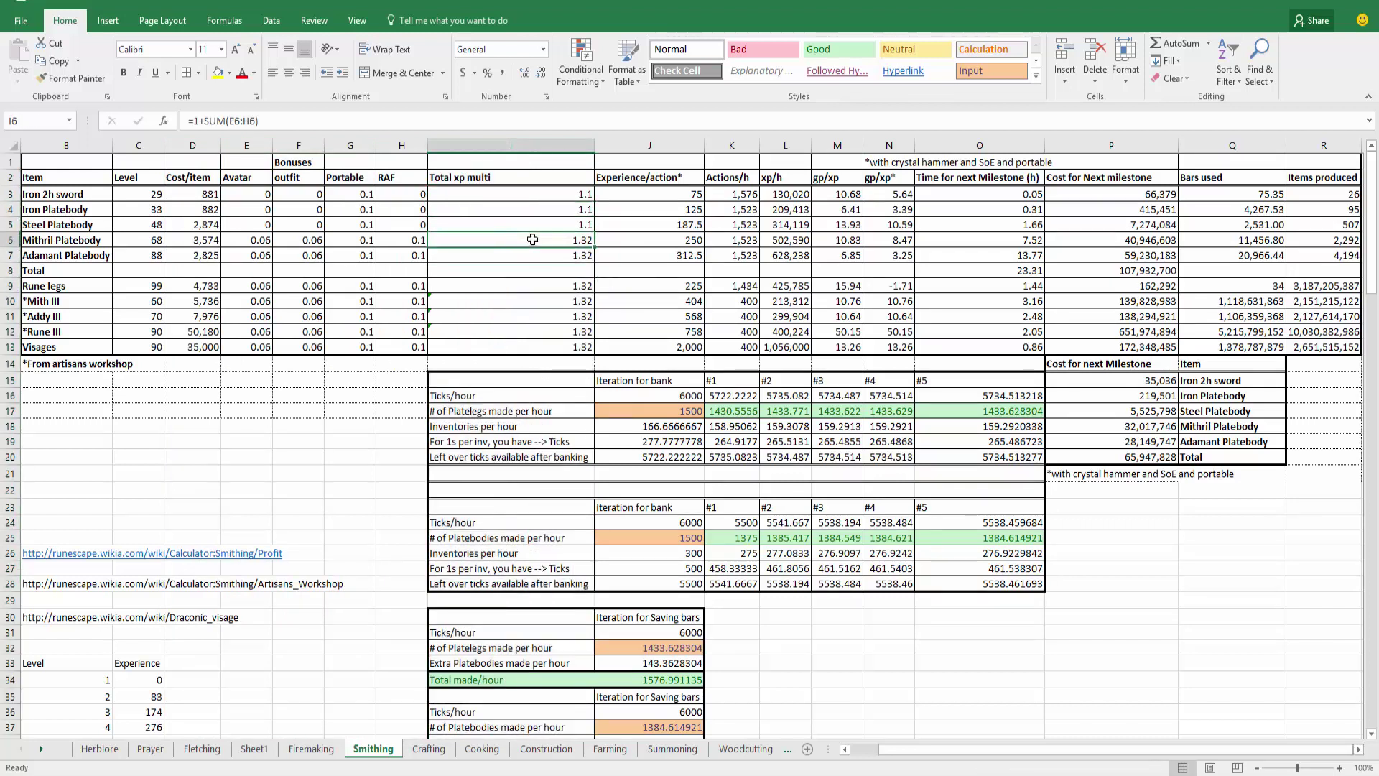
double_click(492, 240)
click(414, 240)
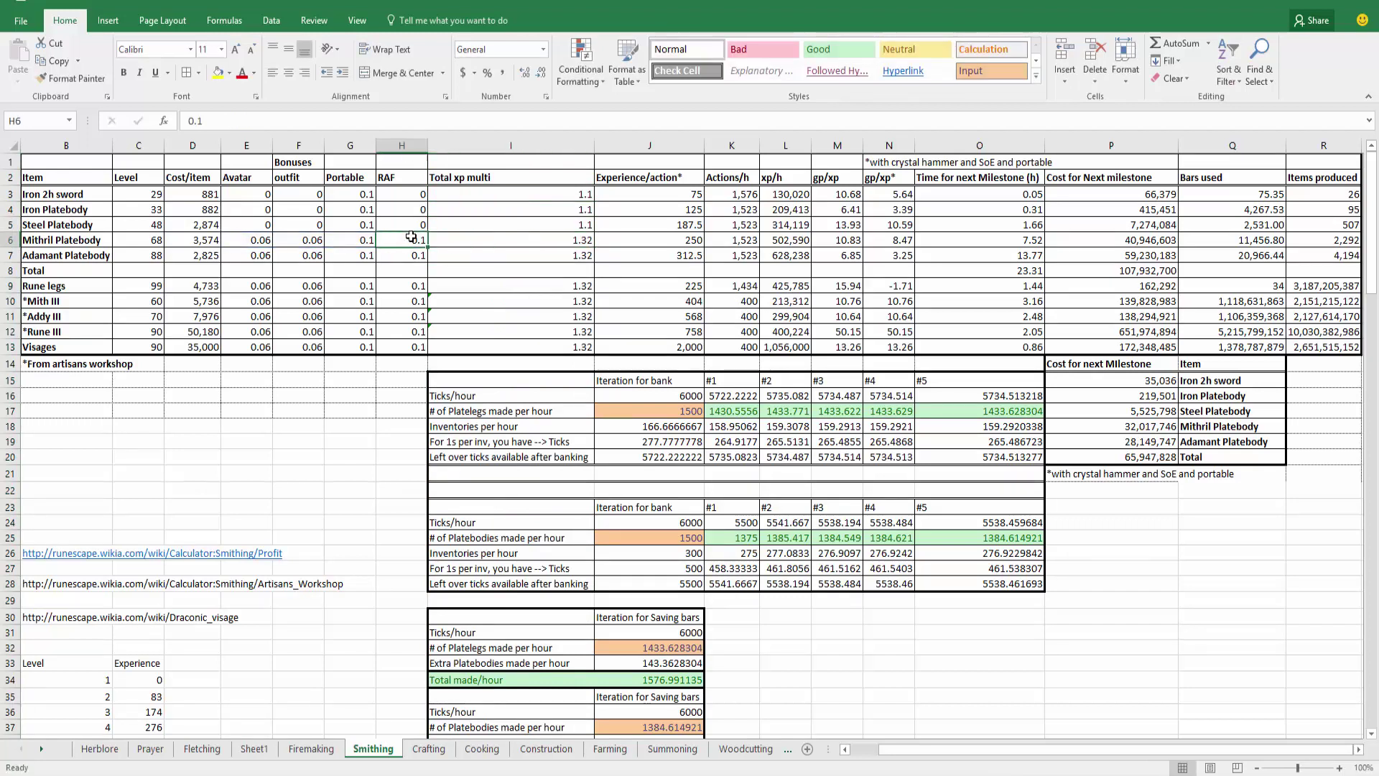
key(Escape)
Review the Experience/action column for all items, starting from the Iron 2h sword value.
click(639, 135)
drag(638, 176, 646, 348)
click(646, 194)
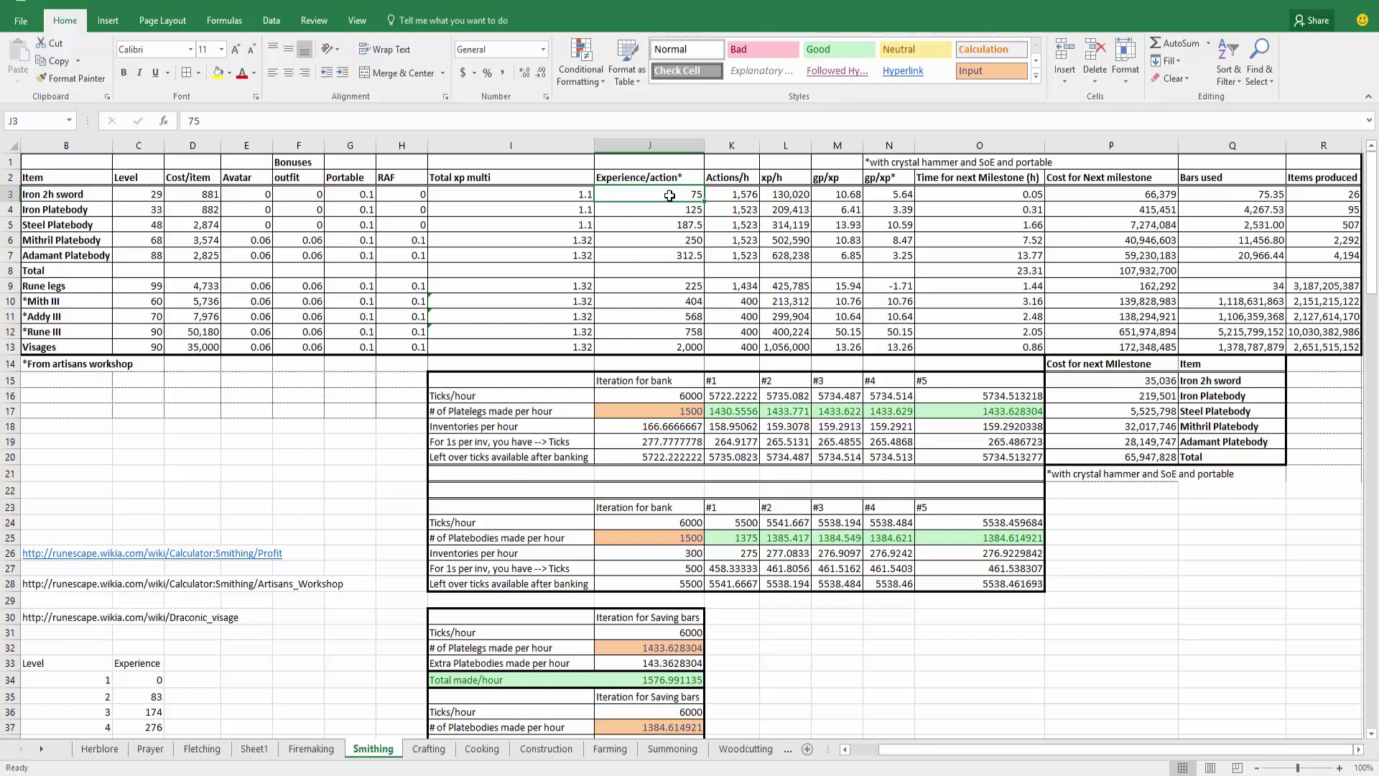
Review the Actions/h column for all items together with the bank iteration tables below it.
click(723, 193)
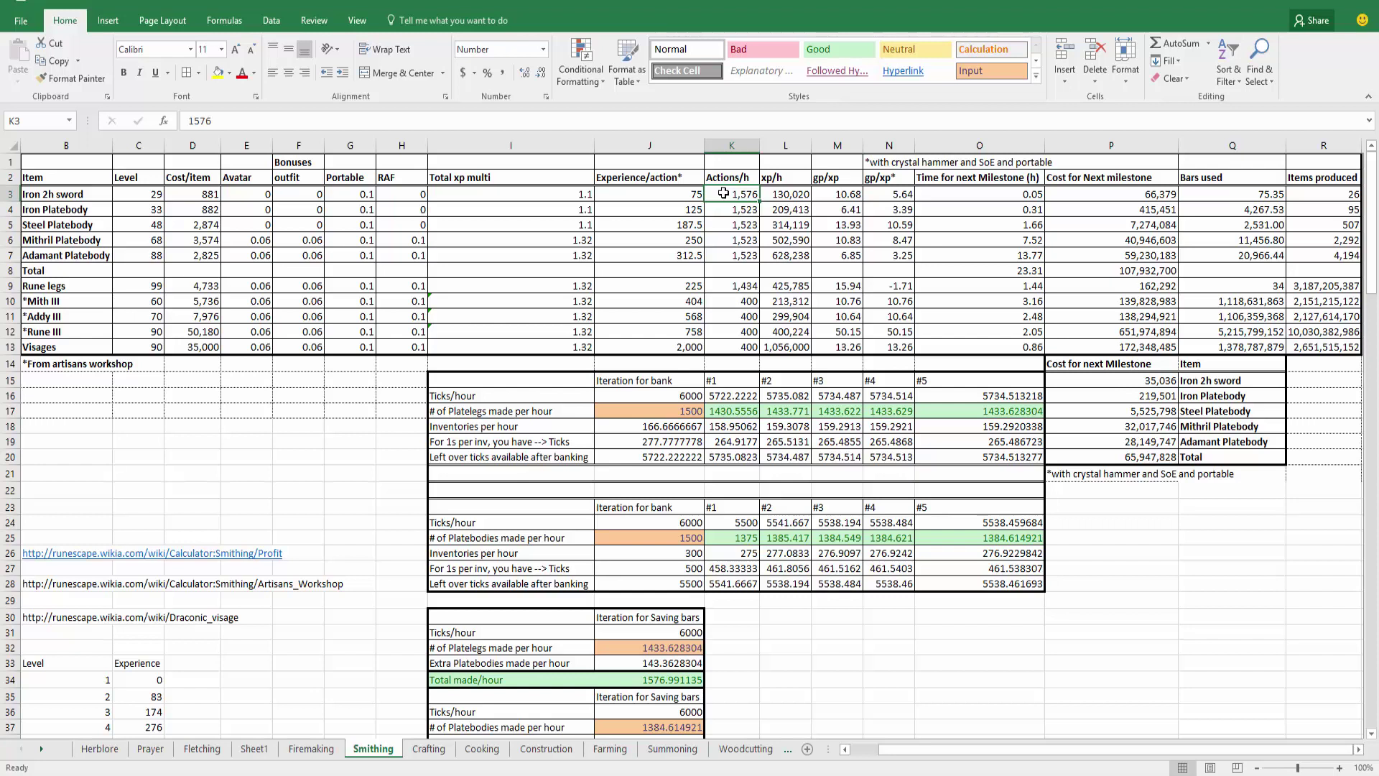
drag(724, 193, 731, 347)
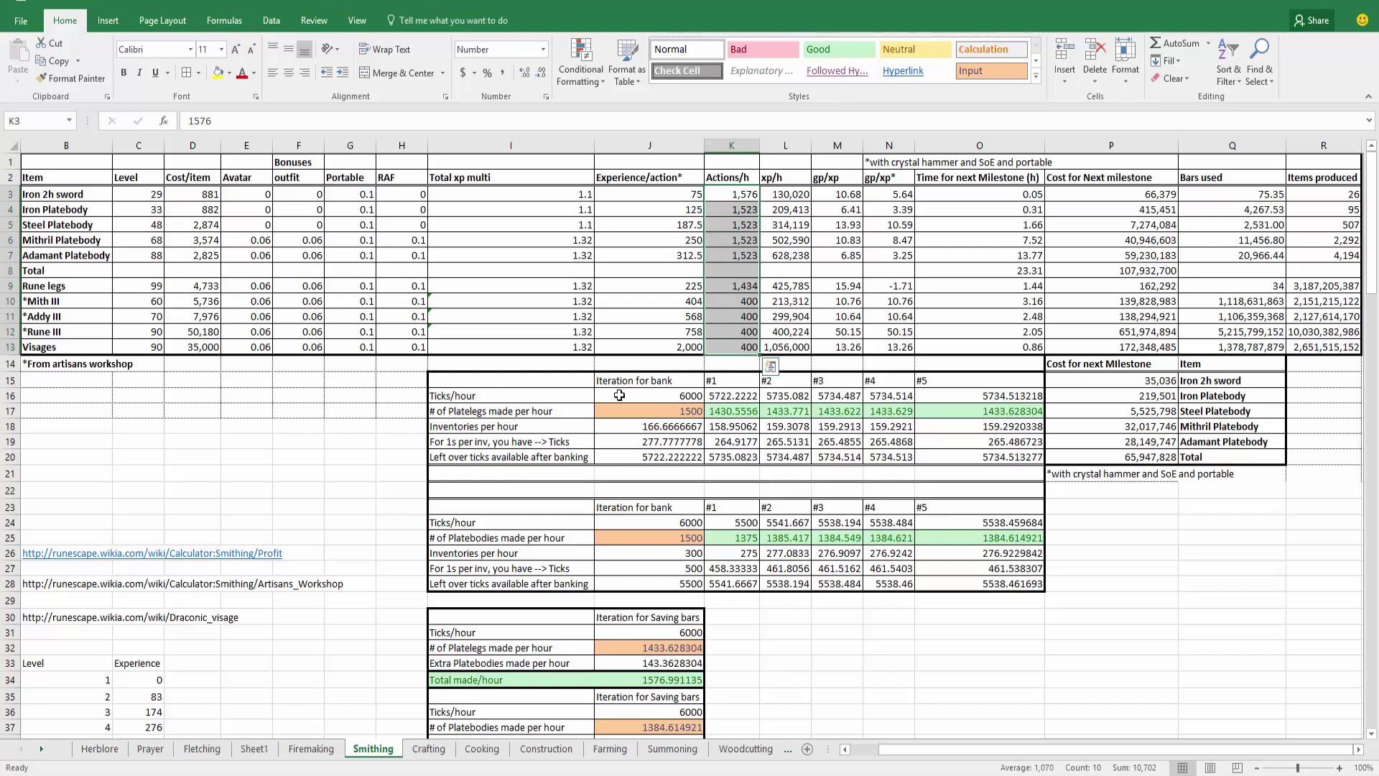
drag(467, 363, 1042, 636)
click(731, 195)
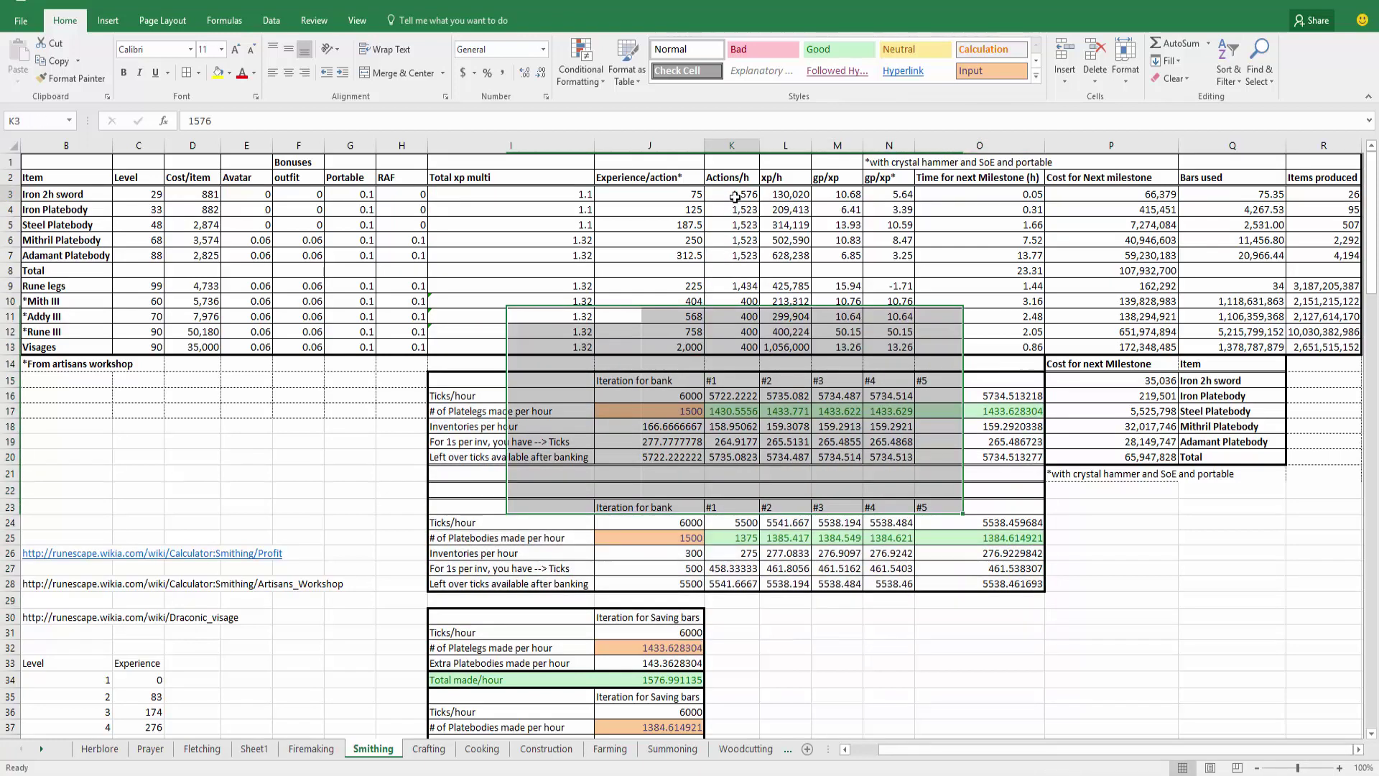
Inspect the xp/h formula of the Iron 2h sword with its referenced cells, and look over the xp/h column.
click(789, 192)
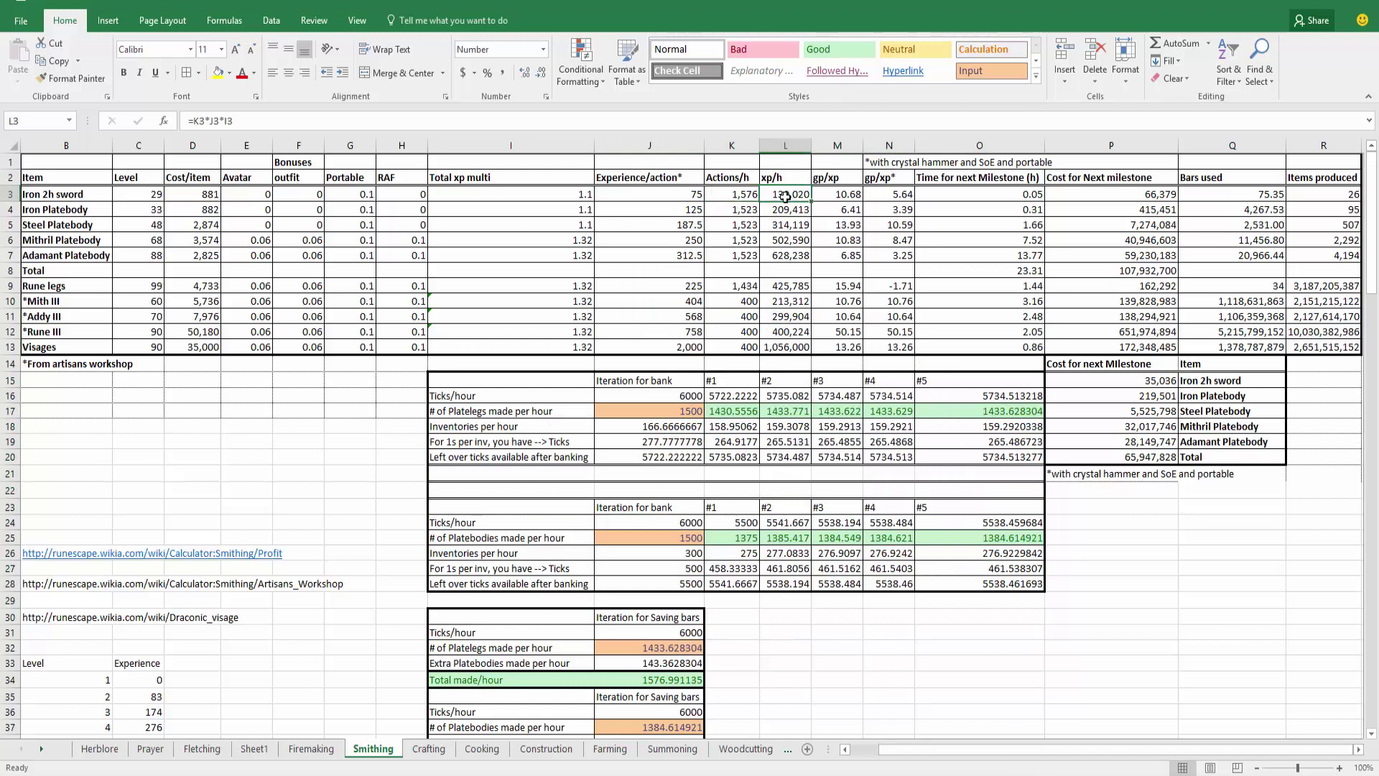
double_click(789, 194)
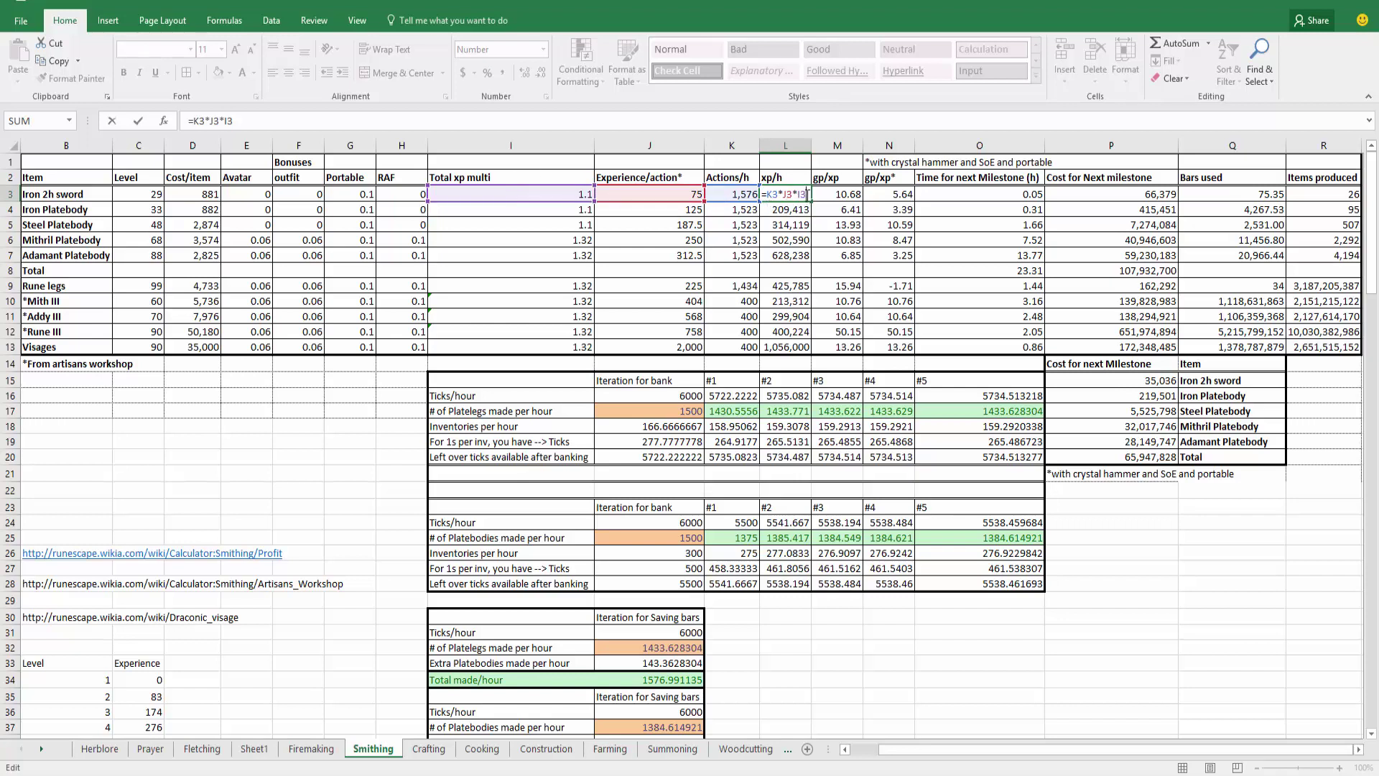
key(ctrl+Return)
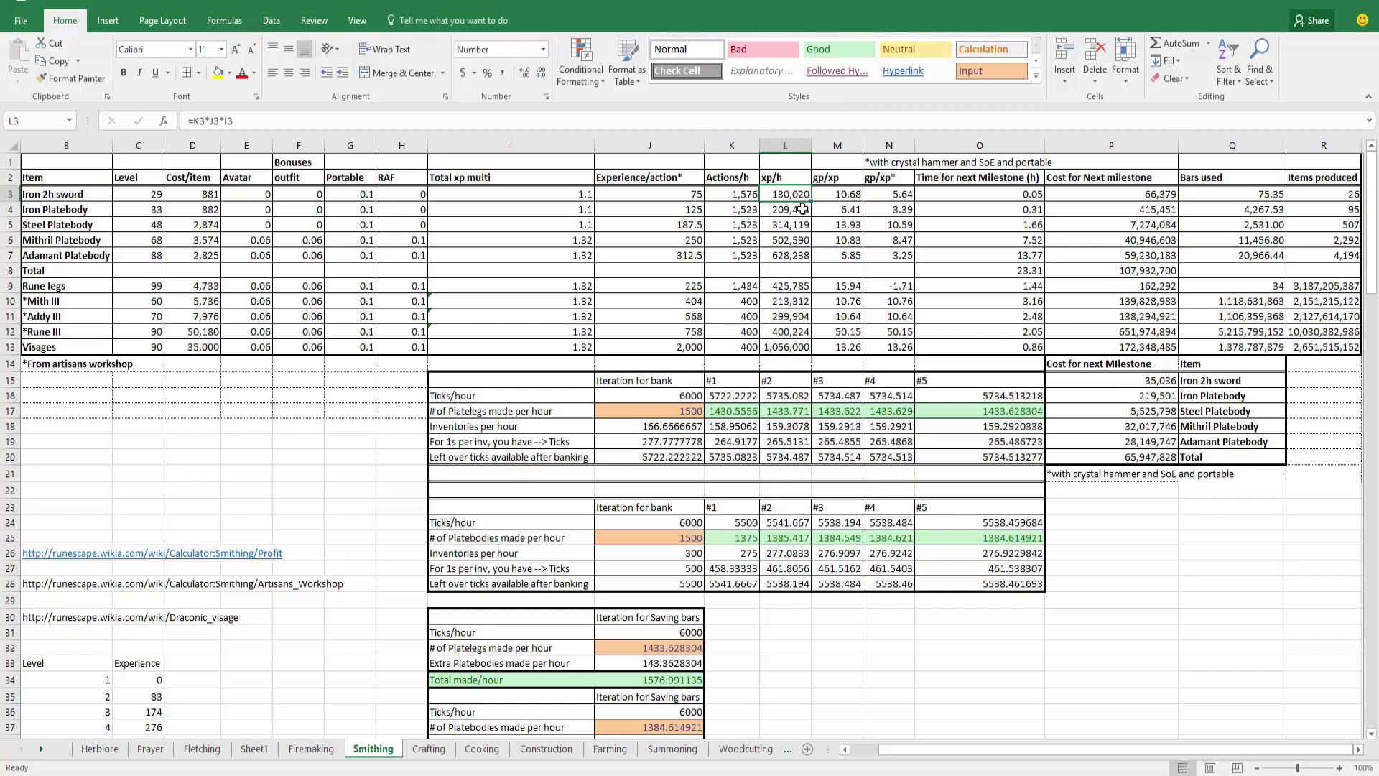
drag(790, 193, 787, 345)
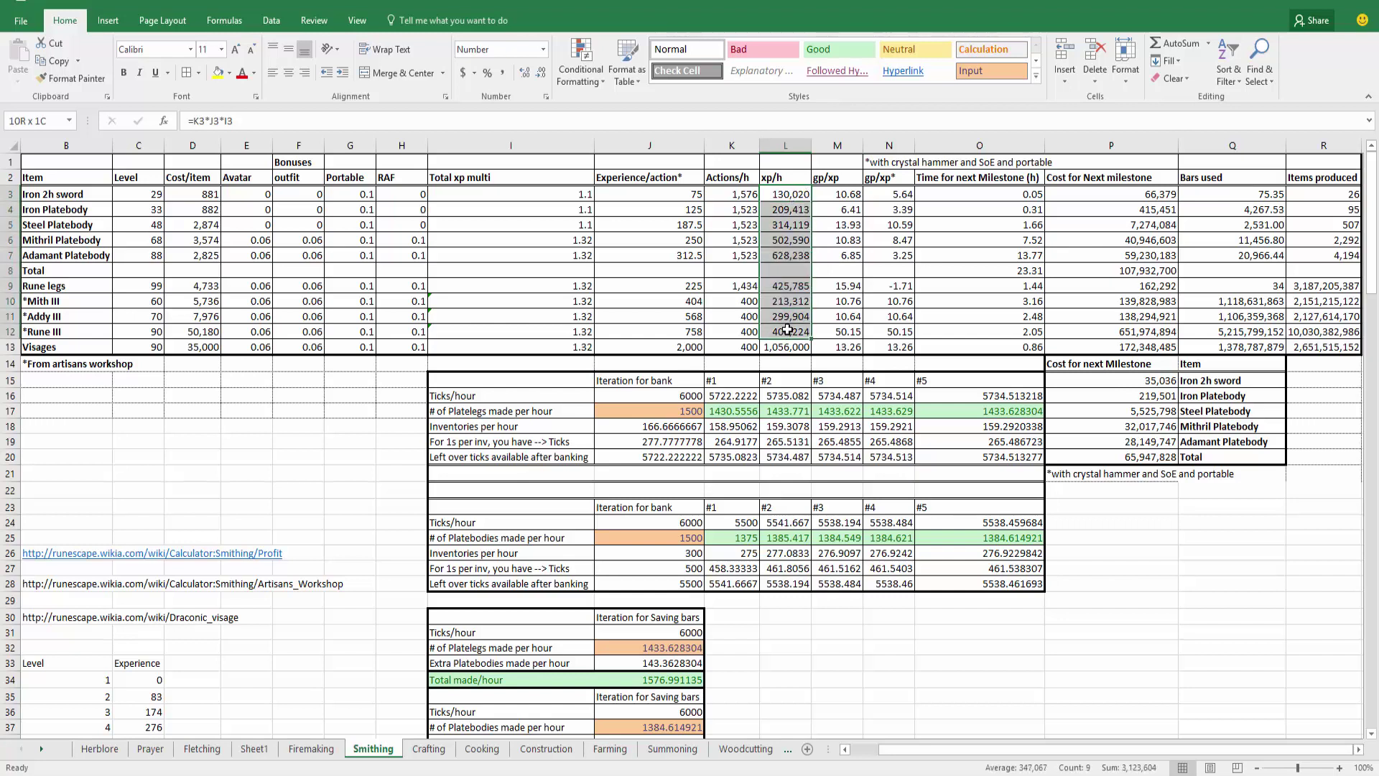
click(786, 192)
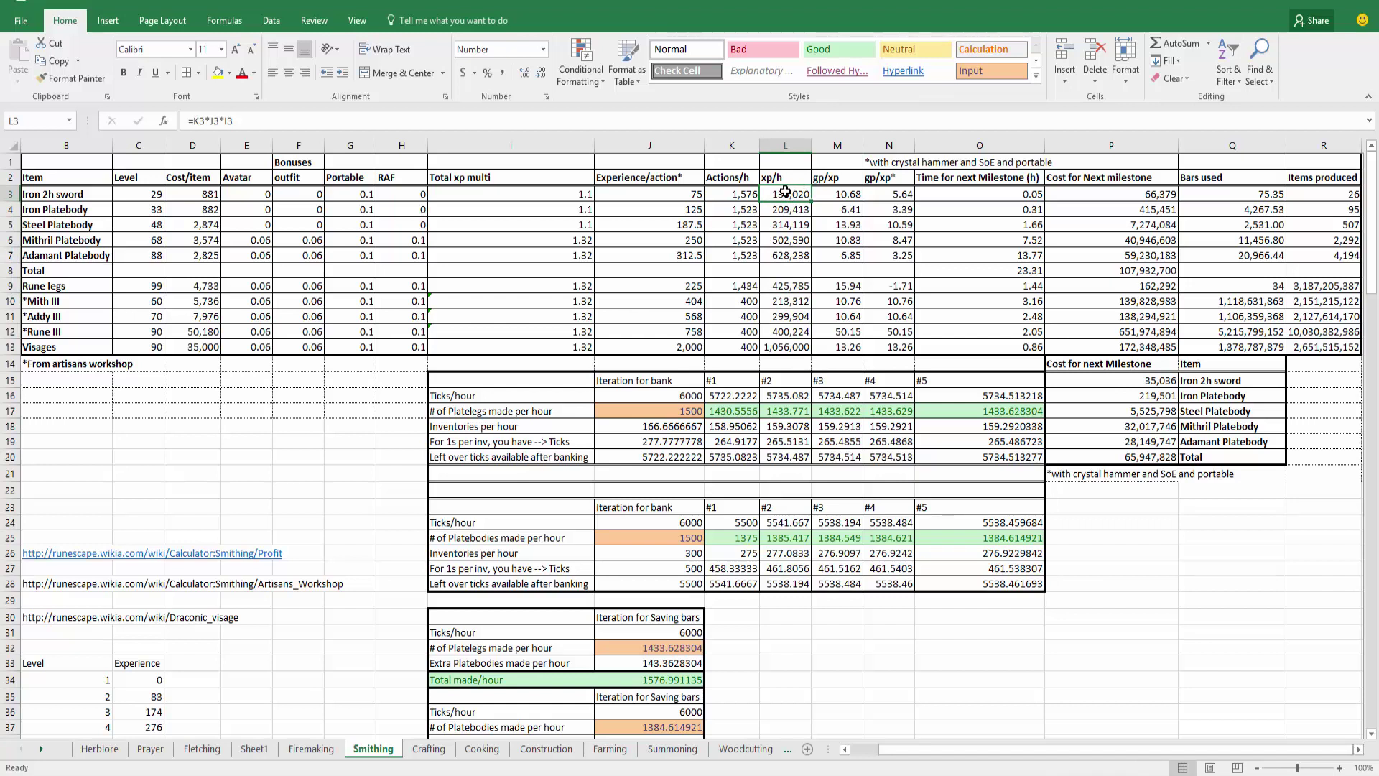
Inspect the gp/xp formula of the Iron 2h sword and the cost, experience and multiplier cells it references.
double_click(843, 200)
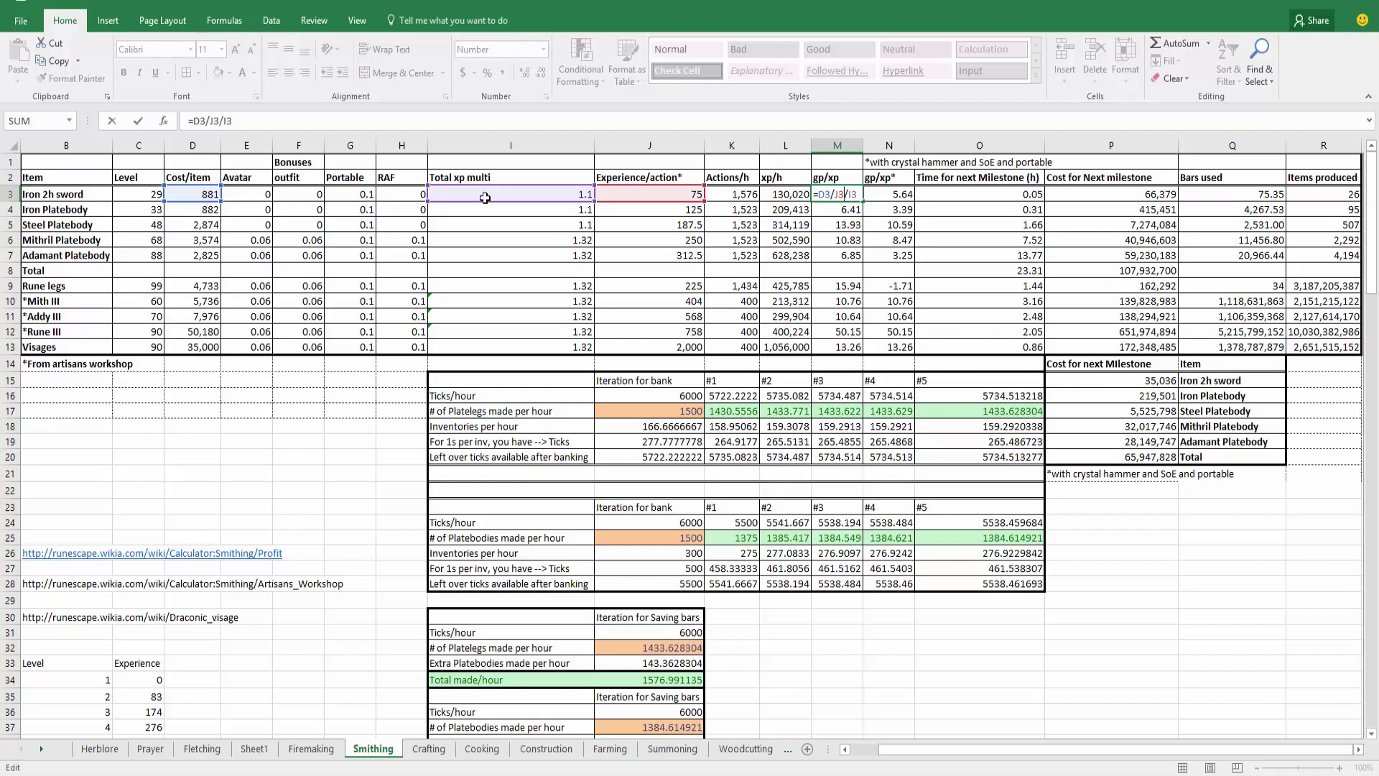
key(ctrl+Return)
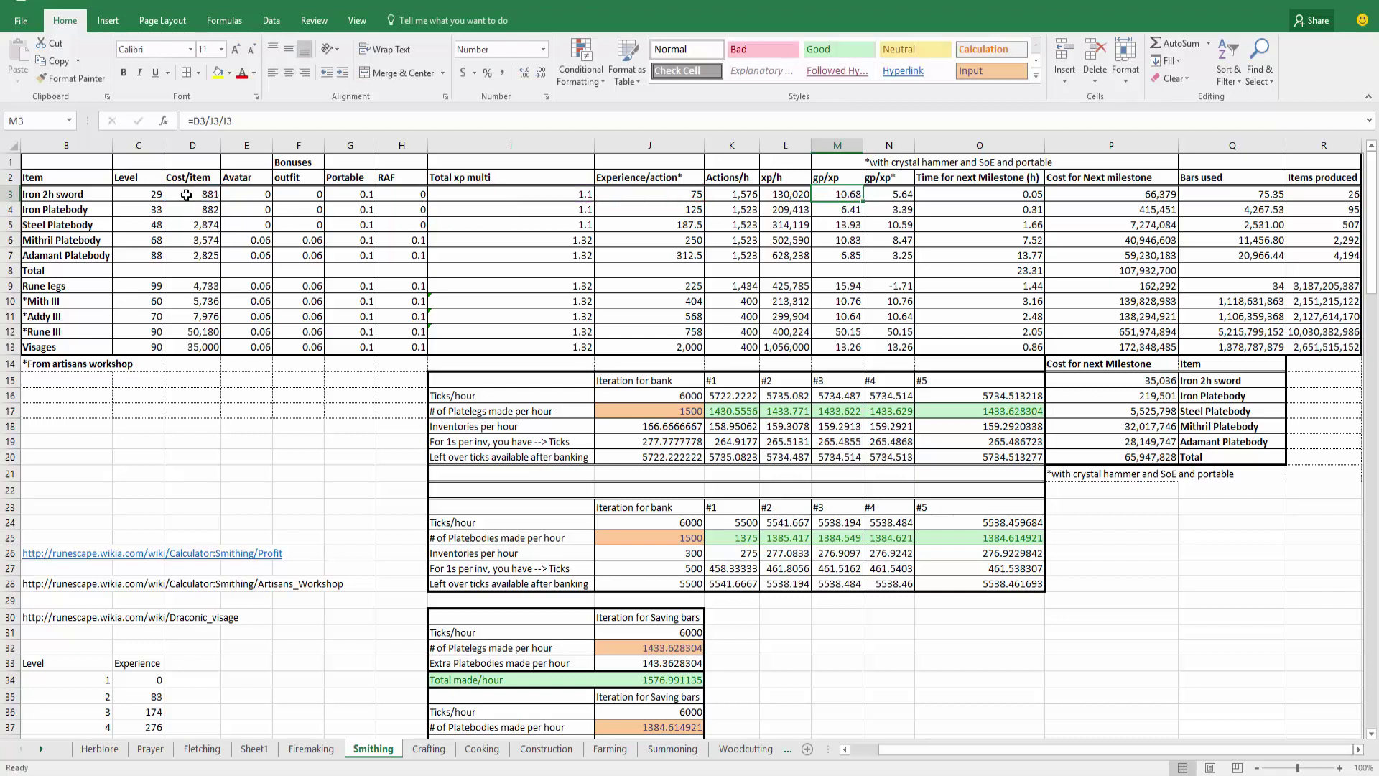
double_click(835, 194)
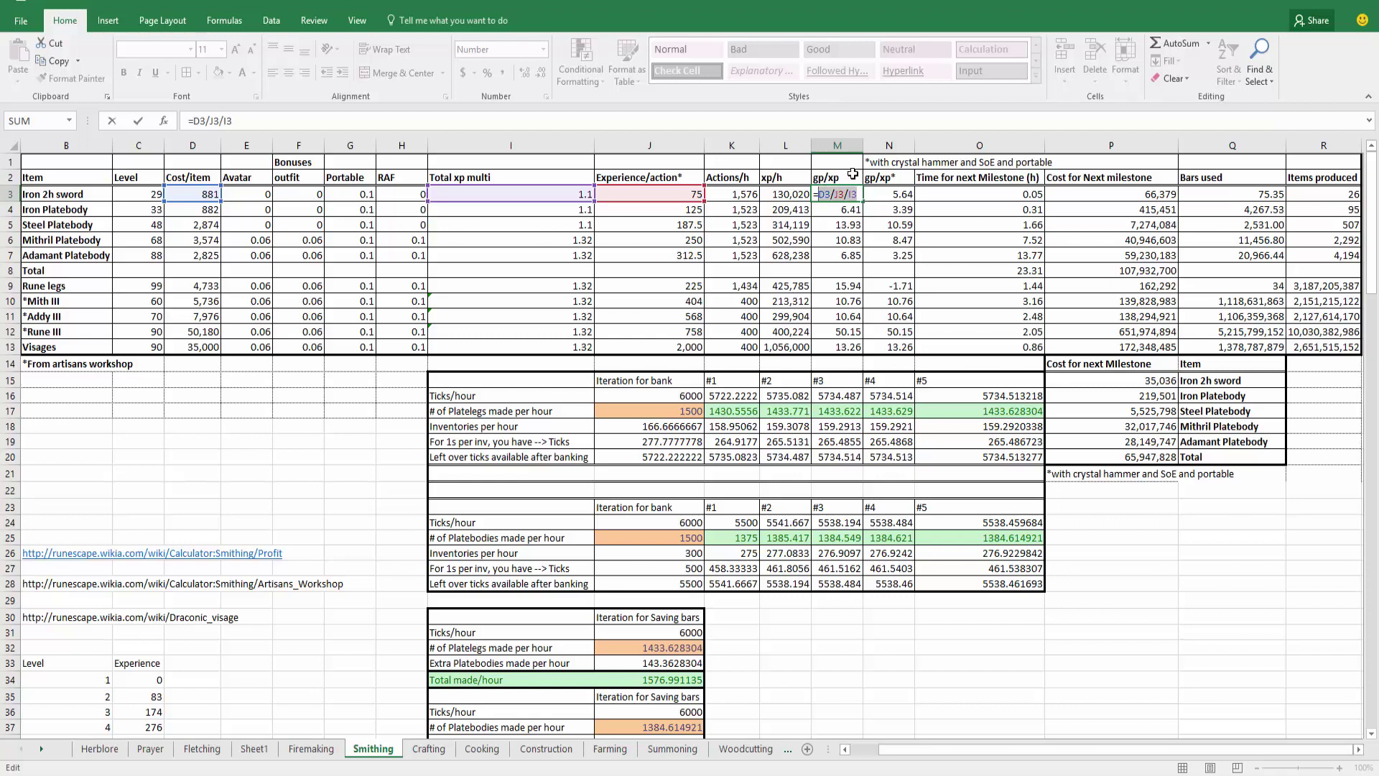
click(856, 192)
key(Return)
Inspect the Cost/item formula of the Iron 2h sword, leaving the formula unedited.
double_click(207, 193)
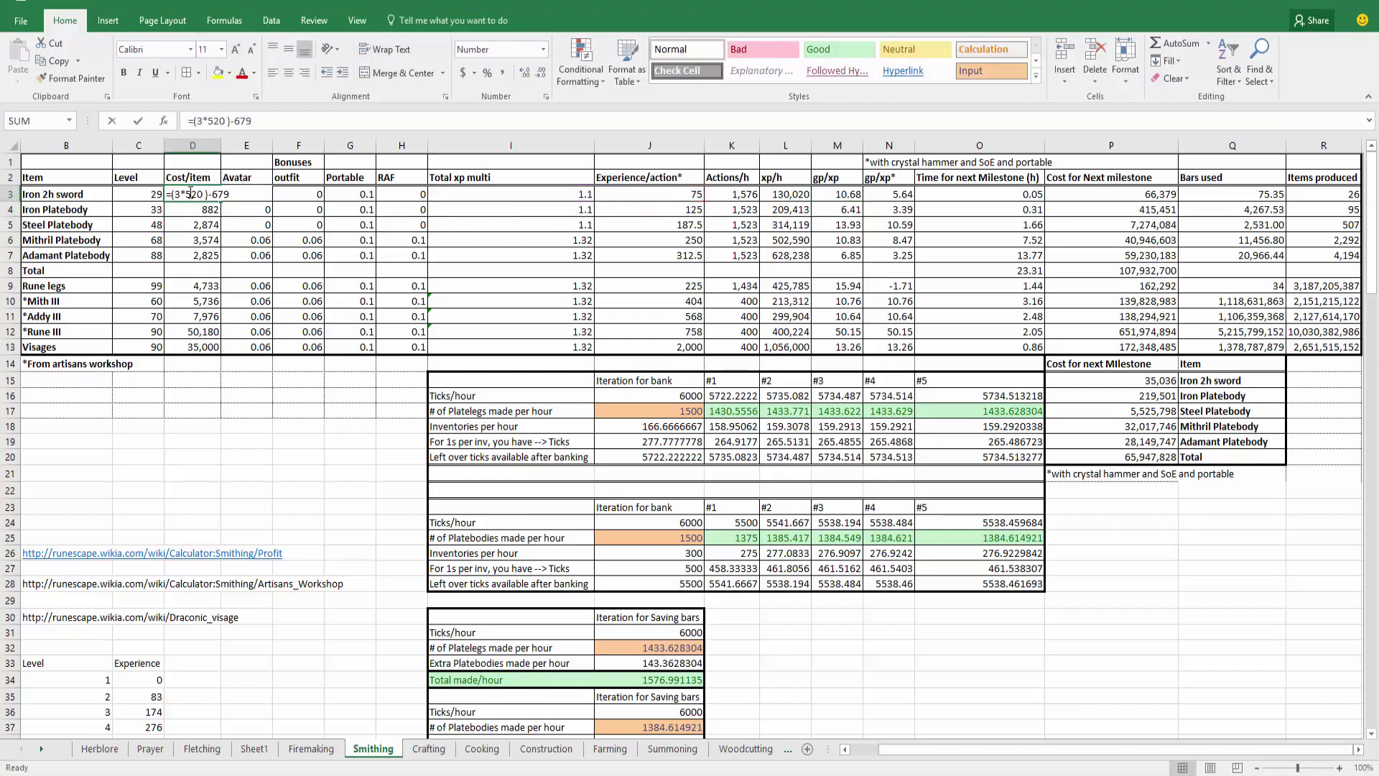
click(178, 194)
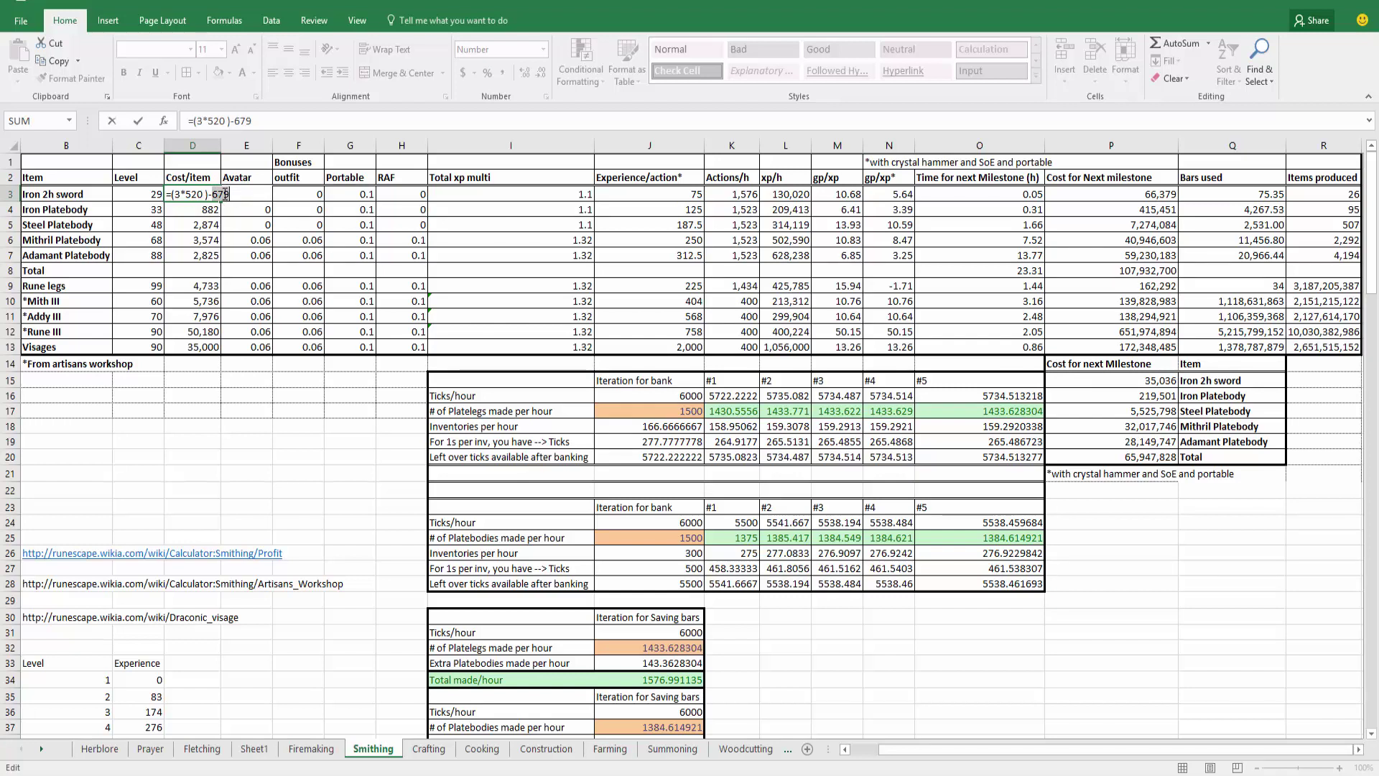
key(Return)
key(Up)
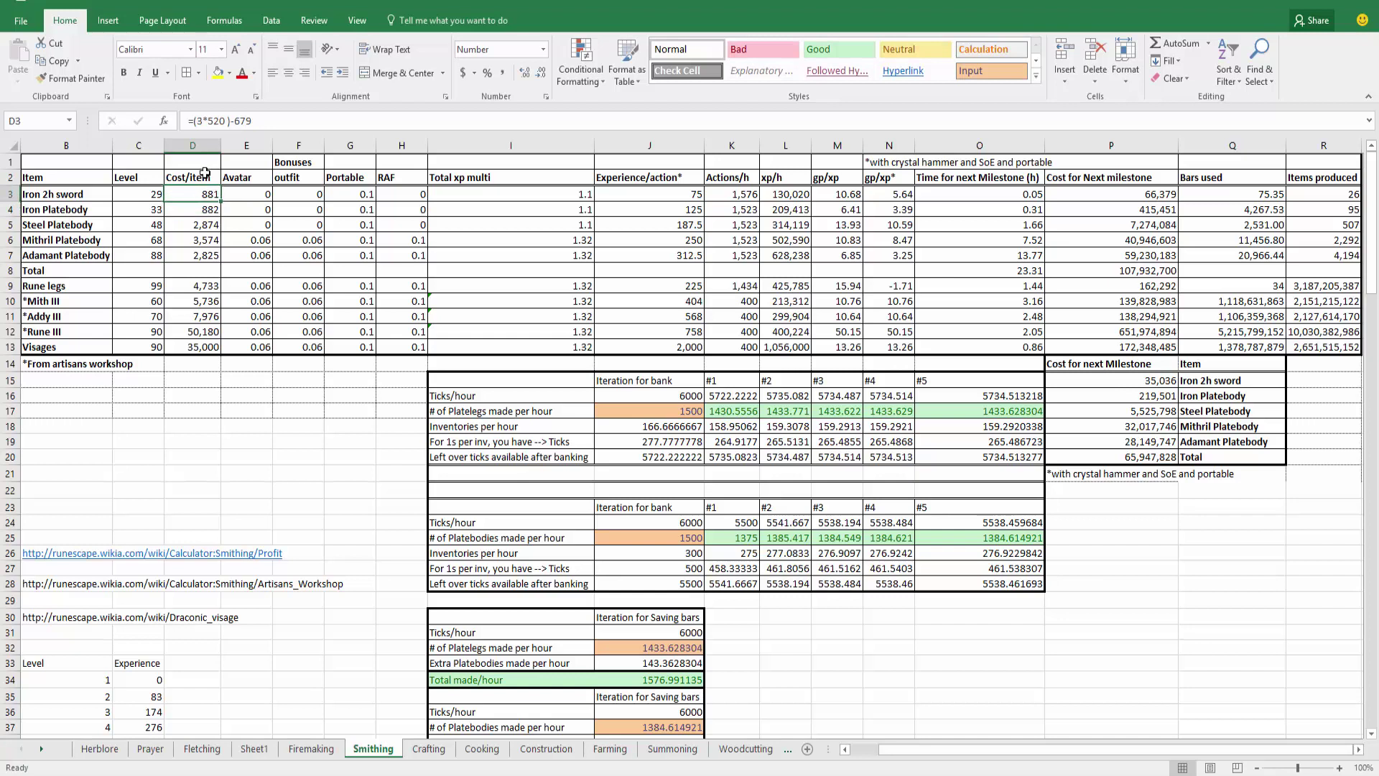
Inspect the Time for next Milestone formula of the Iron 2h sword and its referenced cells in the level experience table.
click(949, 181)
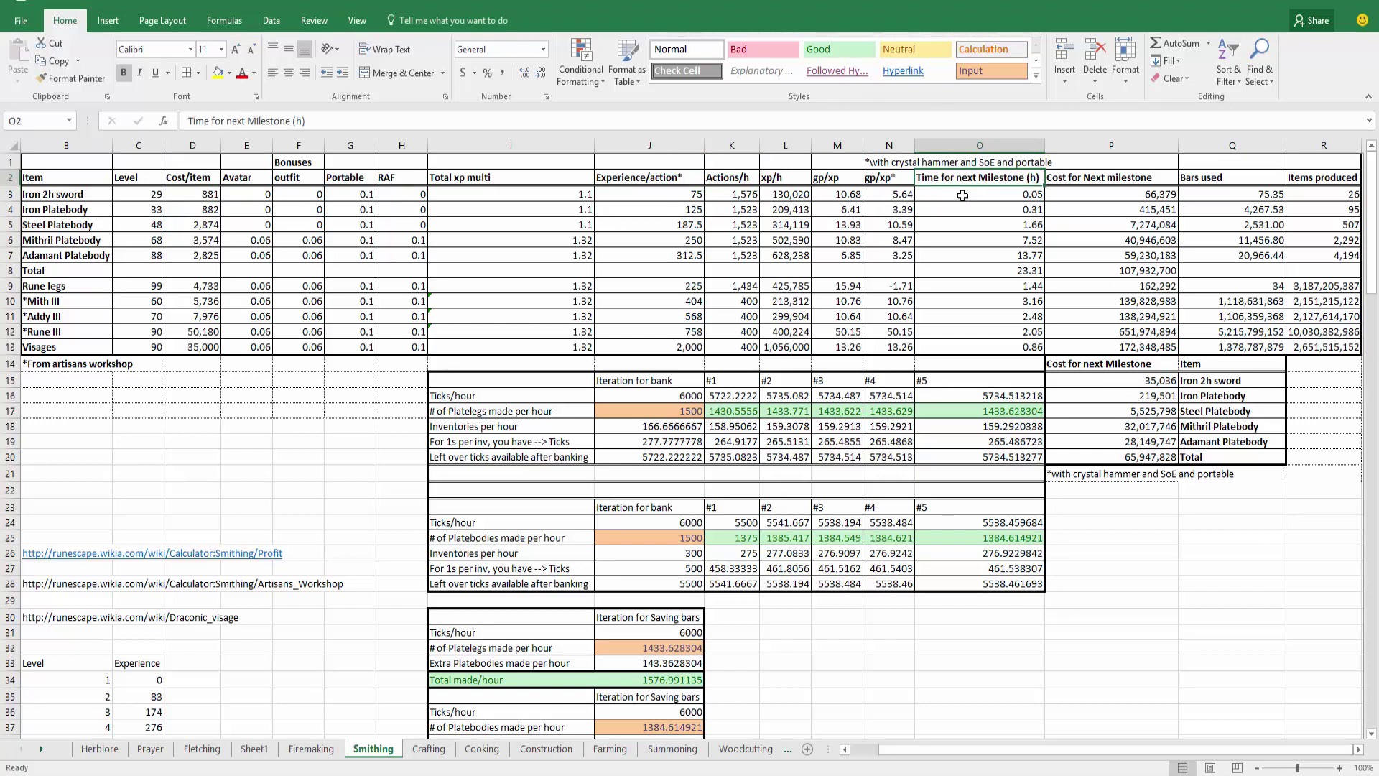
click(962, 195)
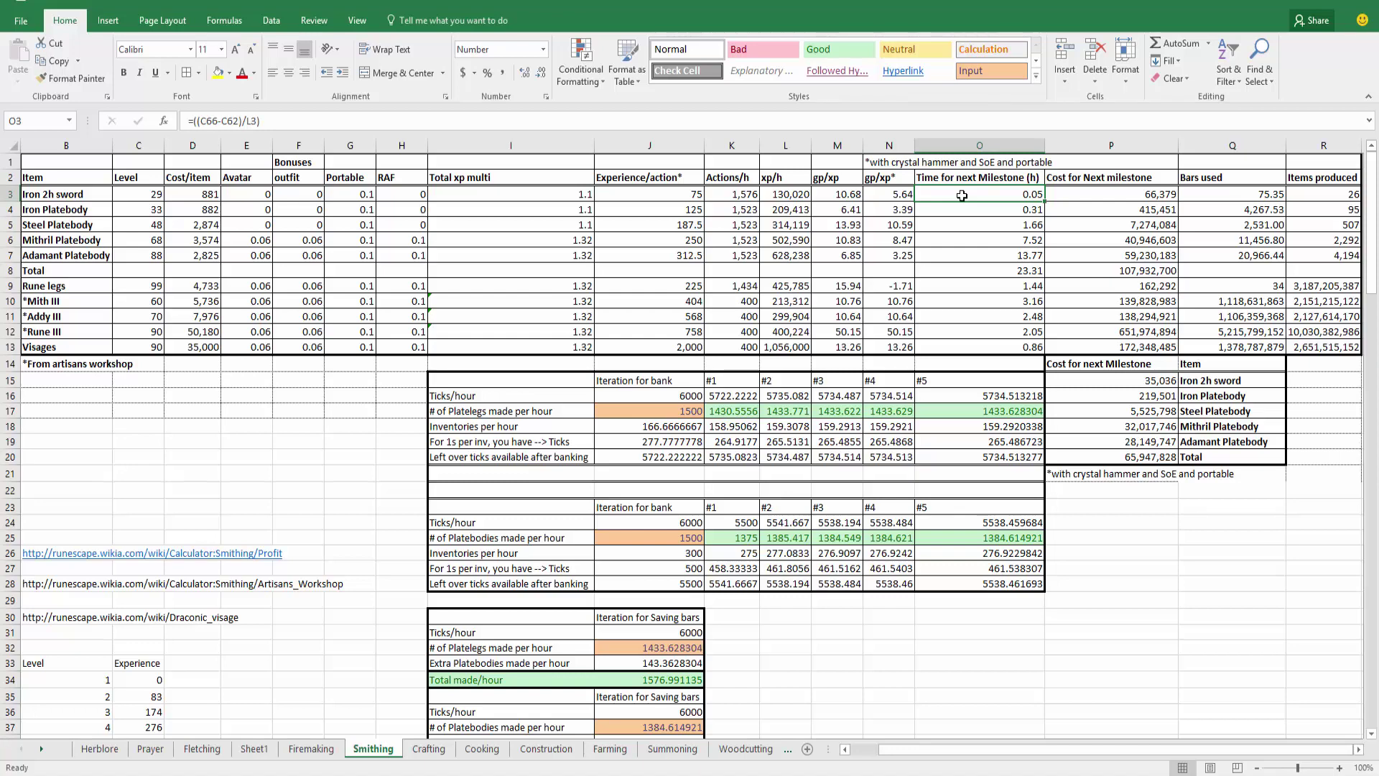
double_click(962, 196)
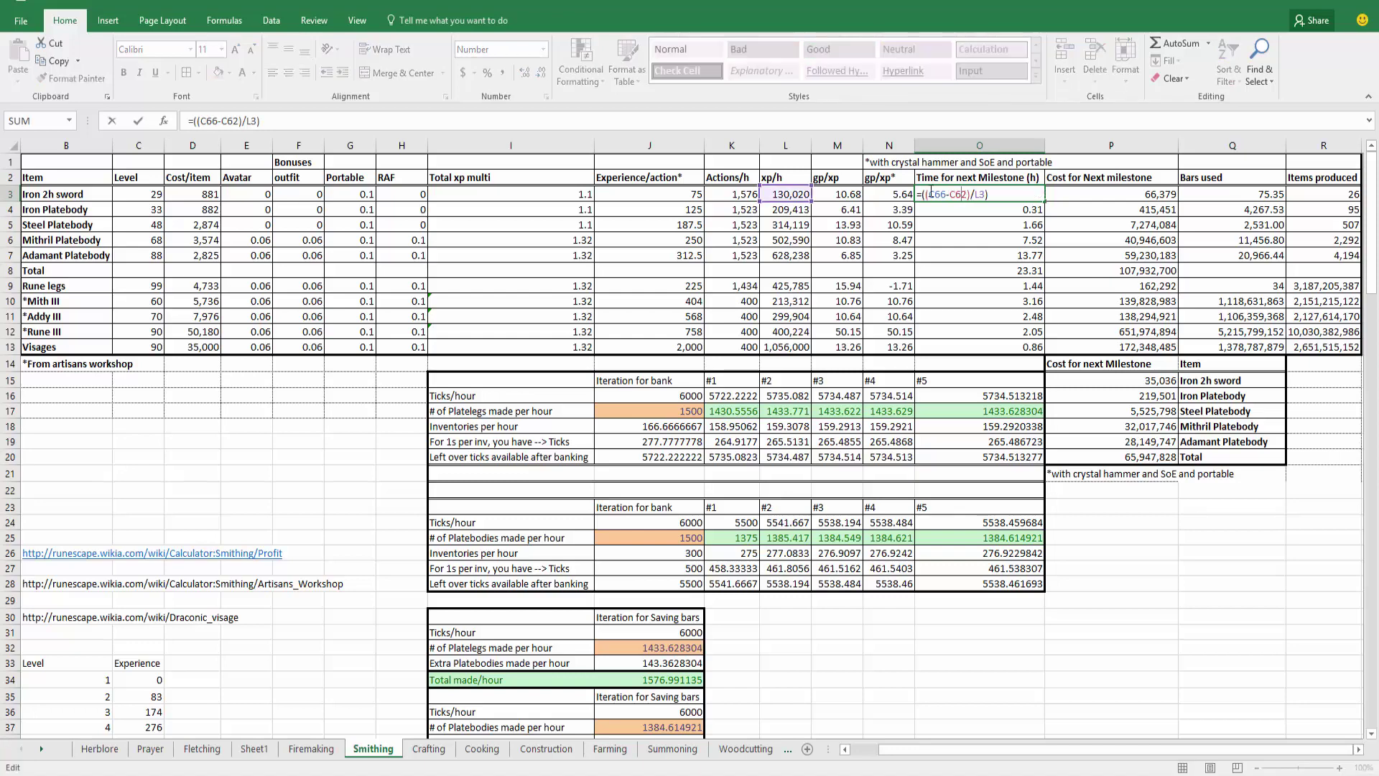
scroll(85, 377, down, 7)
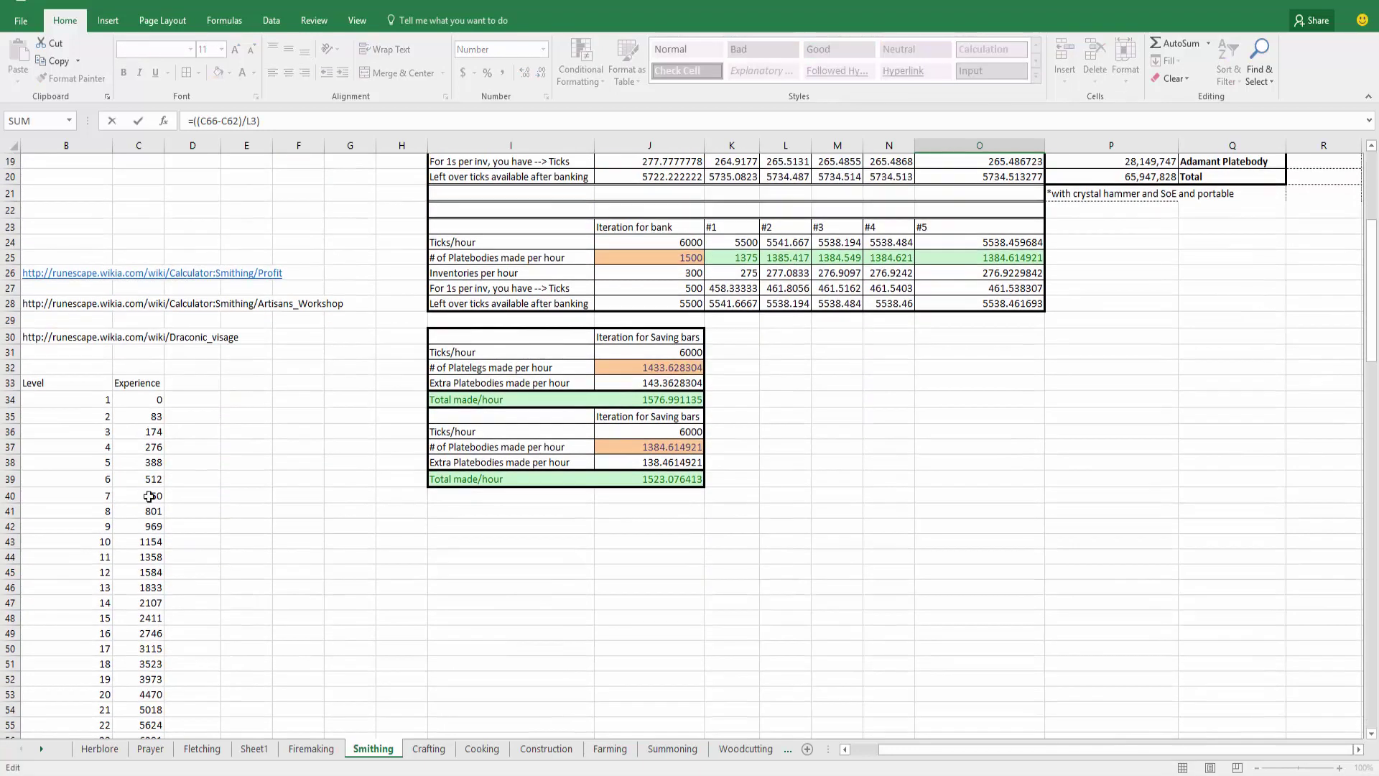
scroll(84, 376, down, 12)
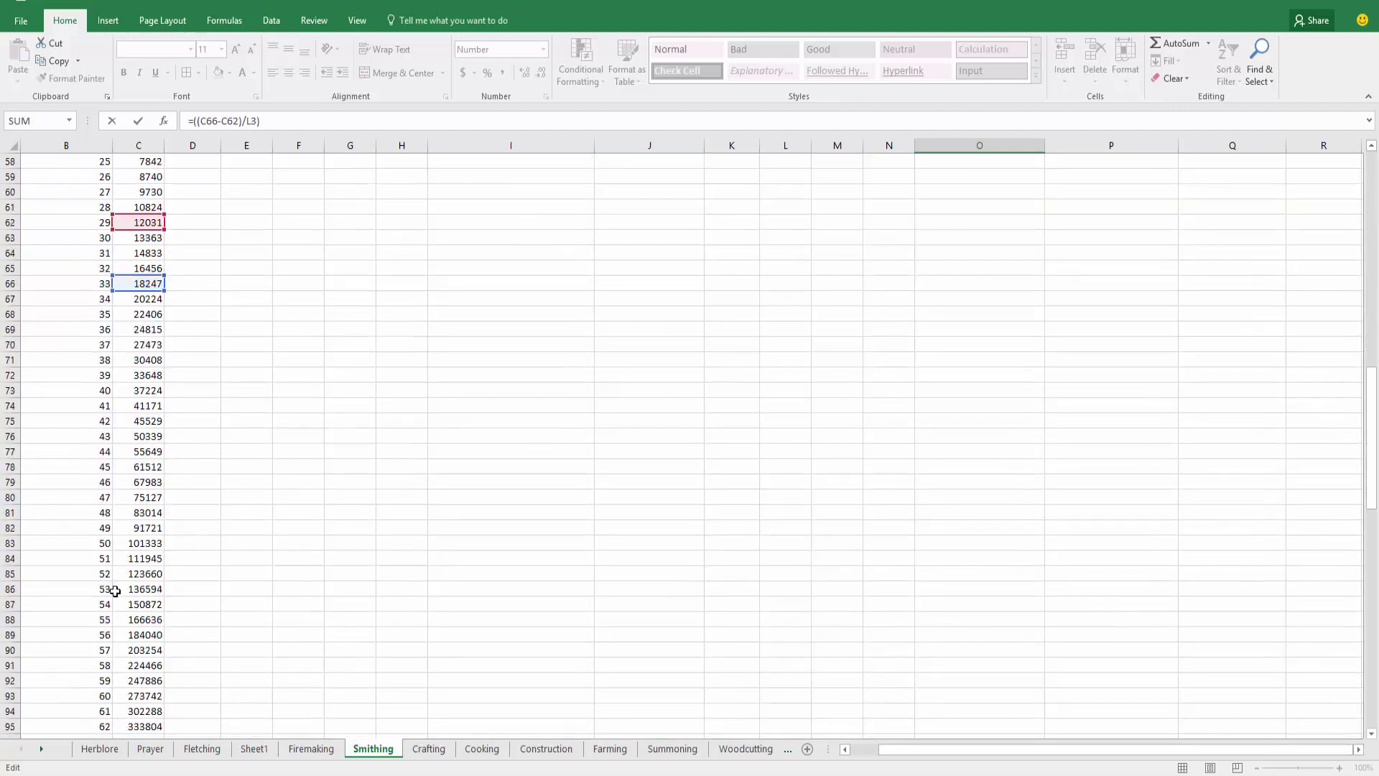
scroll(142, 536, up, 6)
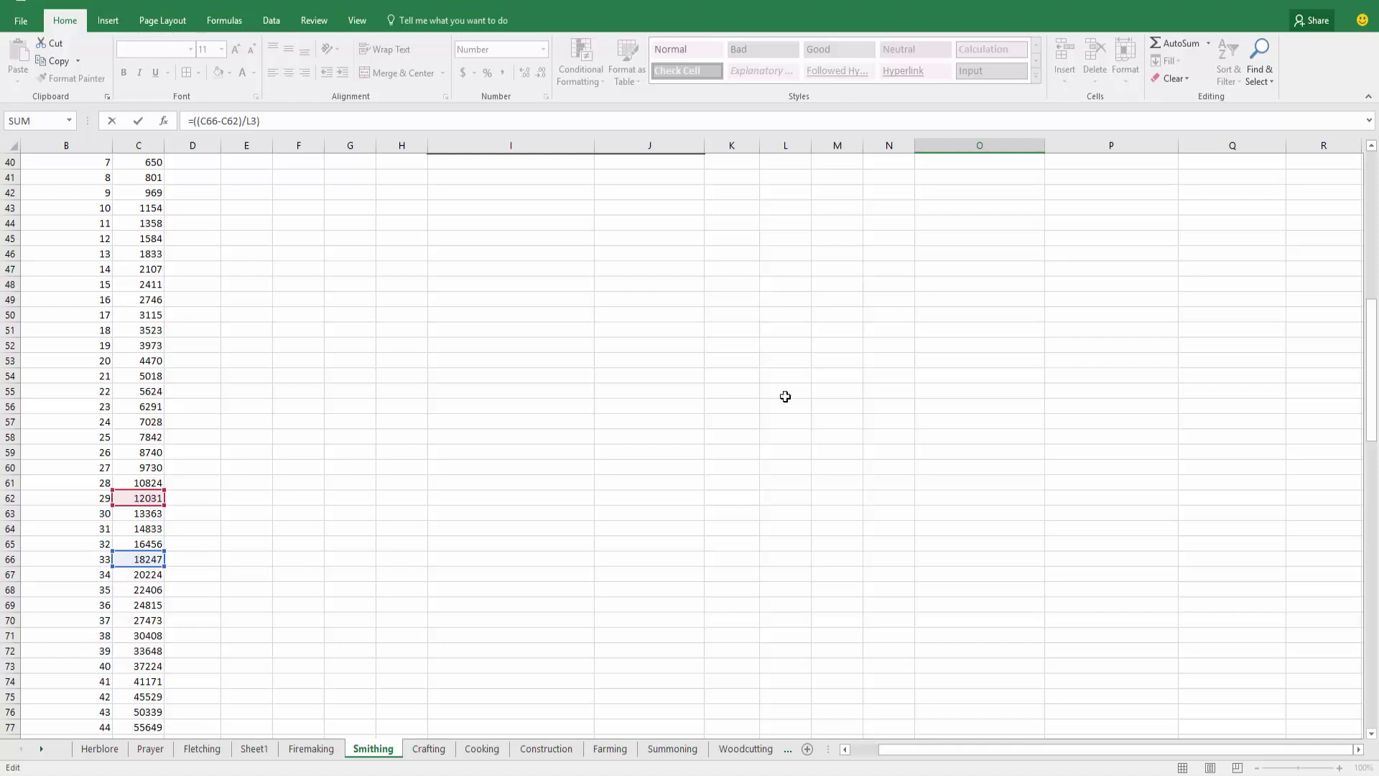
scroll(931, 371, up, 7)
scroll(931, 370, up, 6)
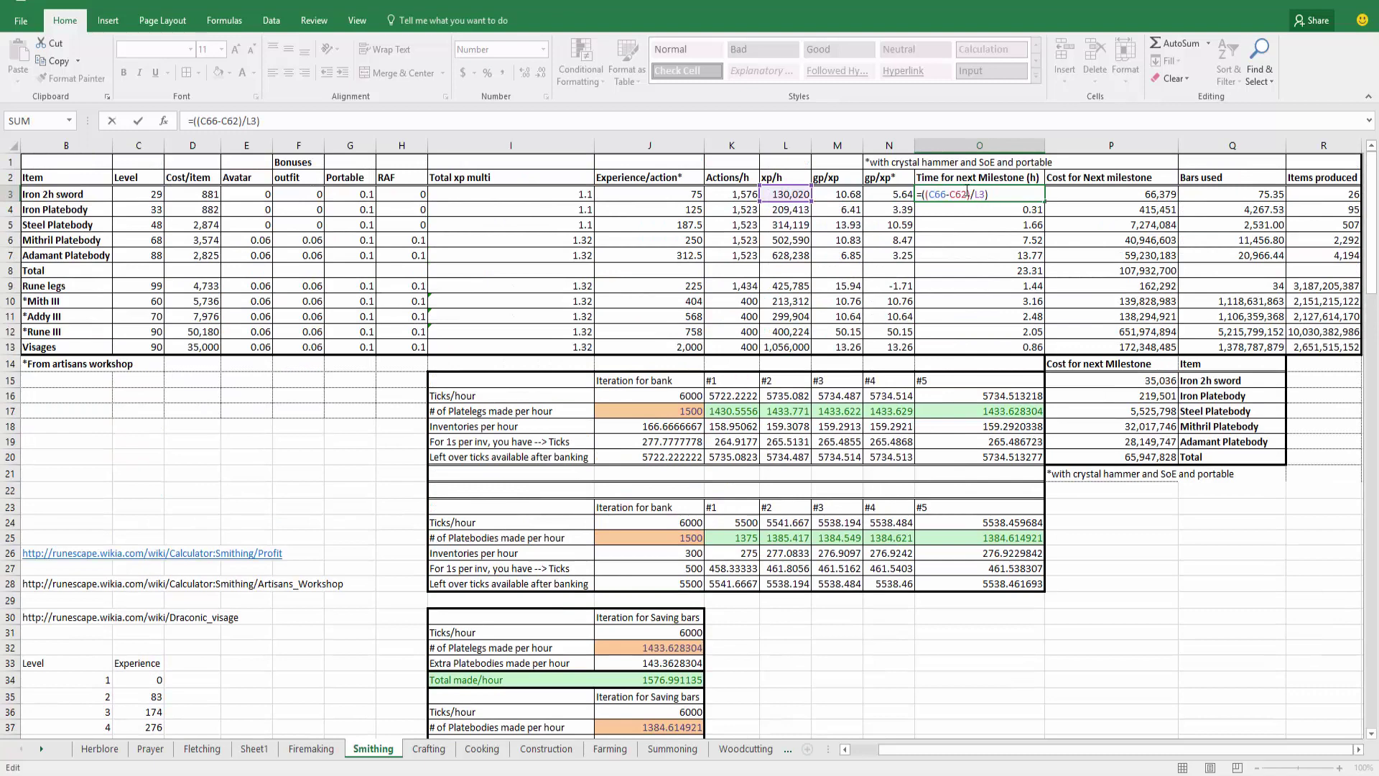
drag(933, 194, 968, 200)
click(978, 196)
Inspect the Time for next Milestone formula of the Iron Platebody, tracing its two experience table cells and its xp/h cell.
click(962, 209)
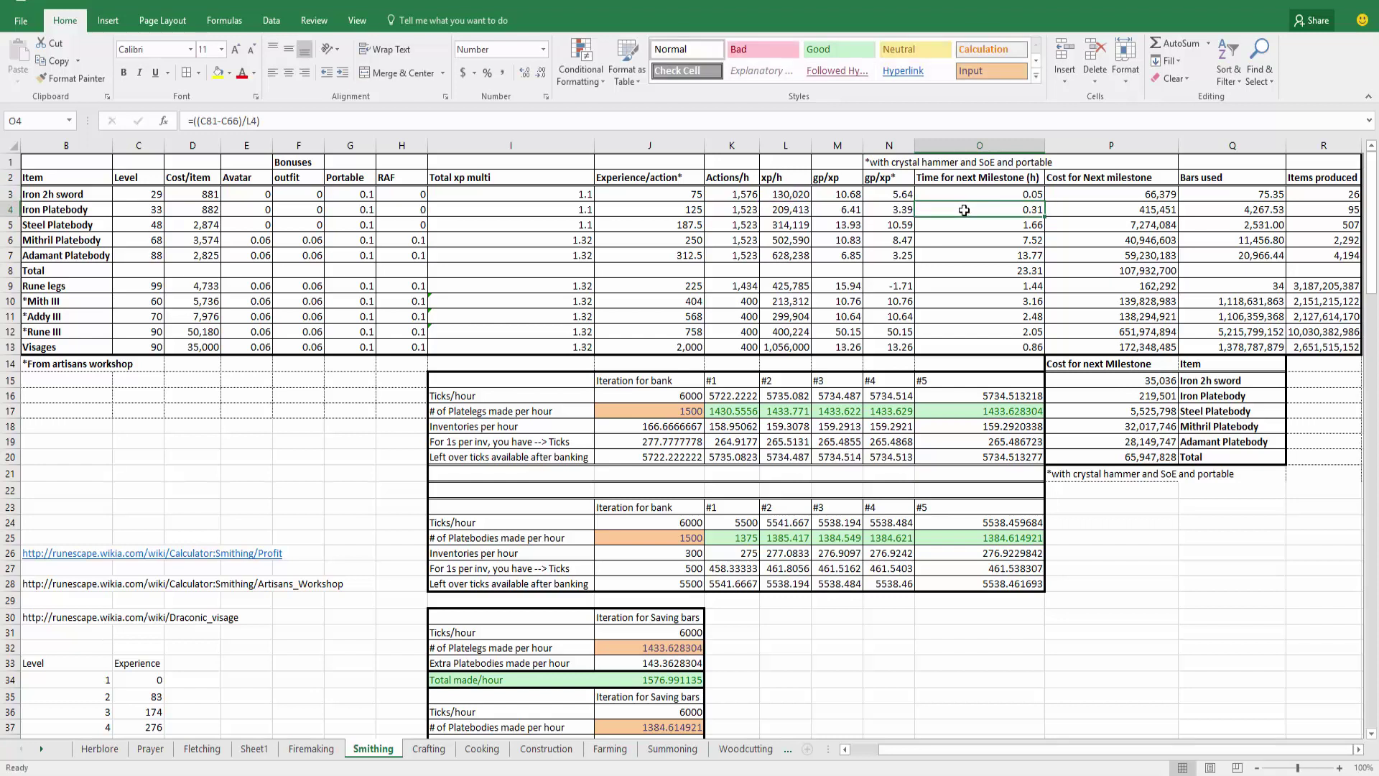
double_click(961, 209)
drag(932, 209, 969, 209)
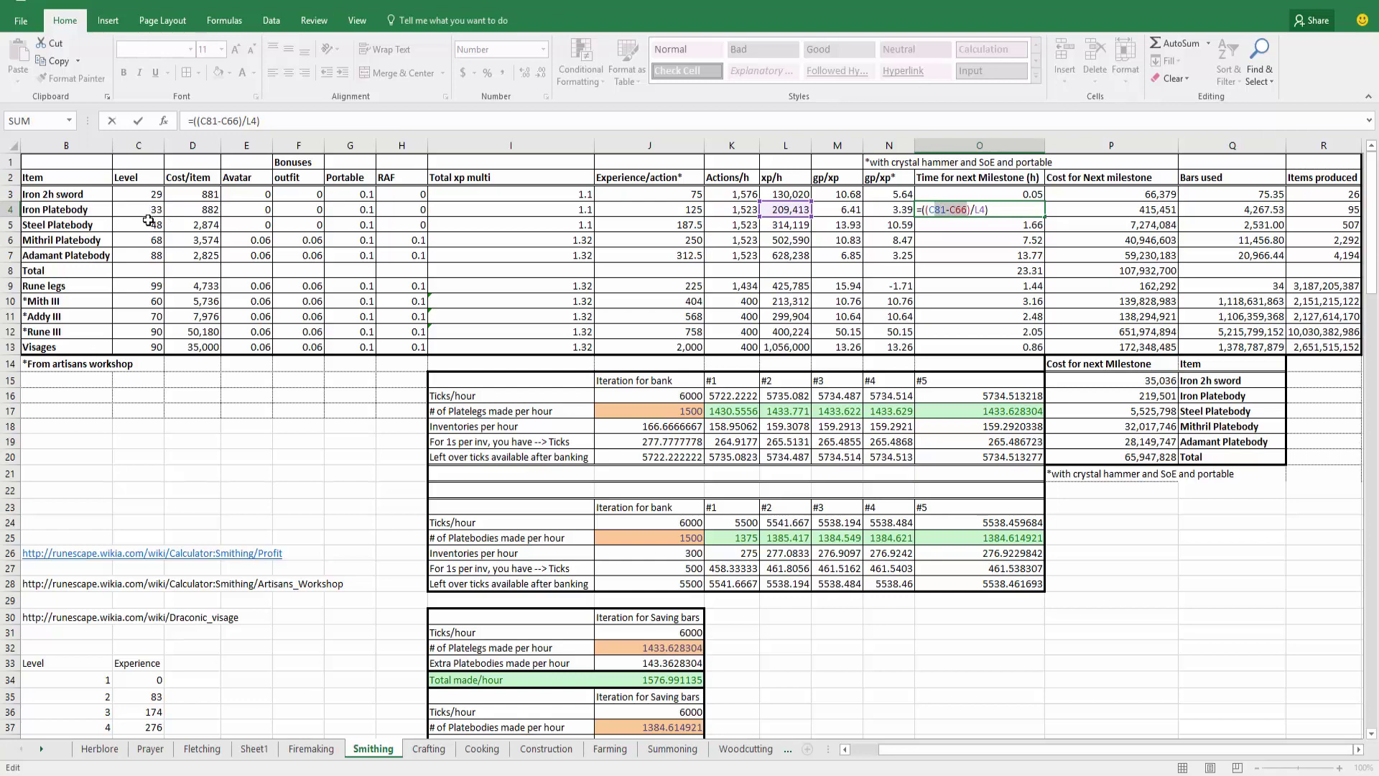
scroll(214, 498, down, 13)
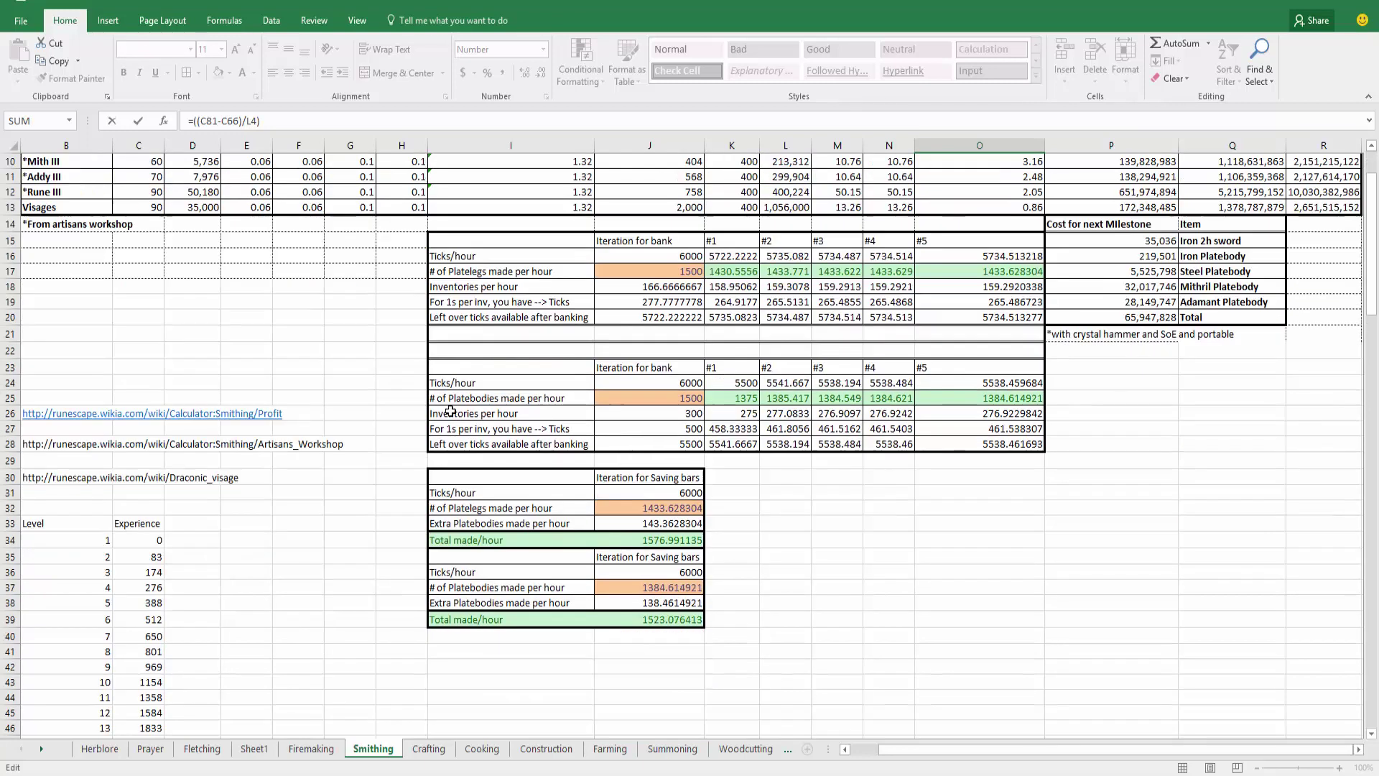
scroll(214, 498, down, 6)
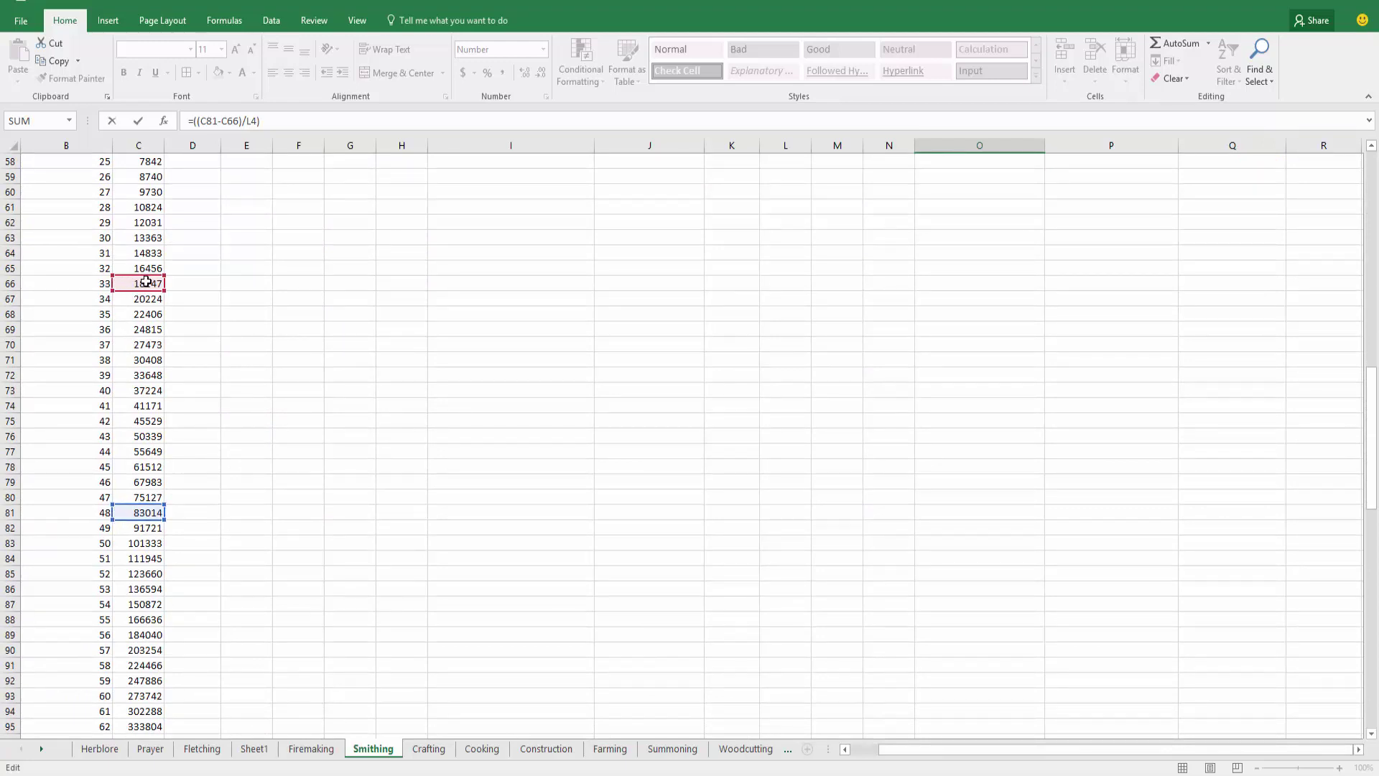
scroll(236, 277, up, 11)
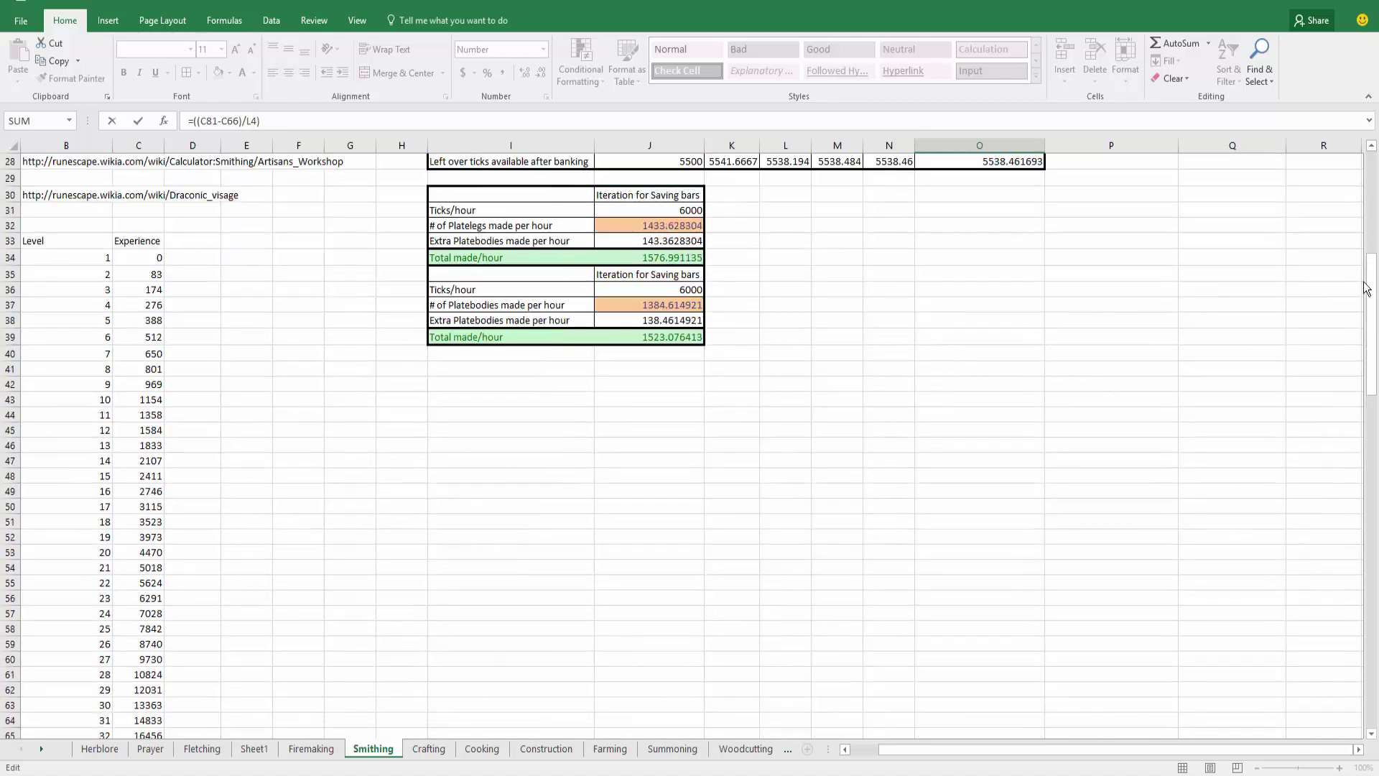
drag(1368, 289, 1374, 167)
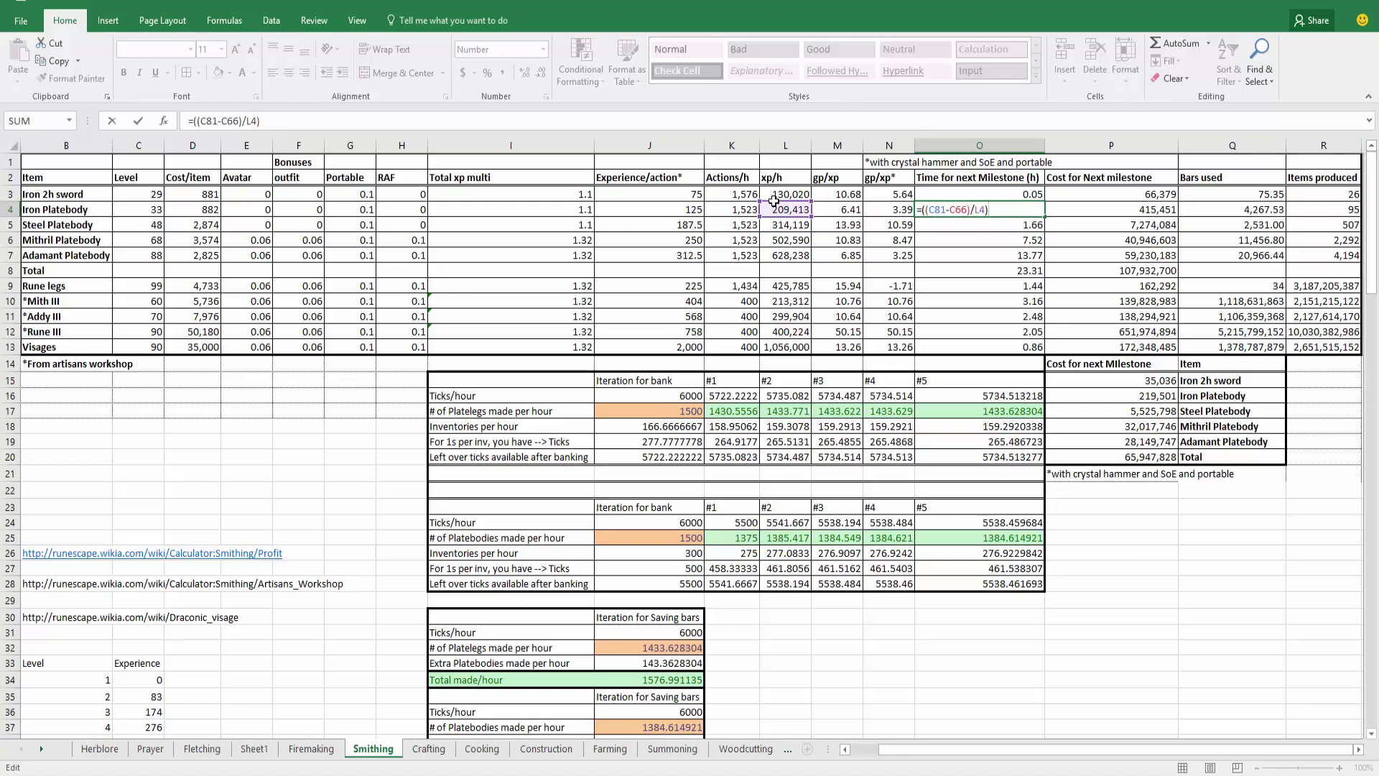
key(Return)
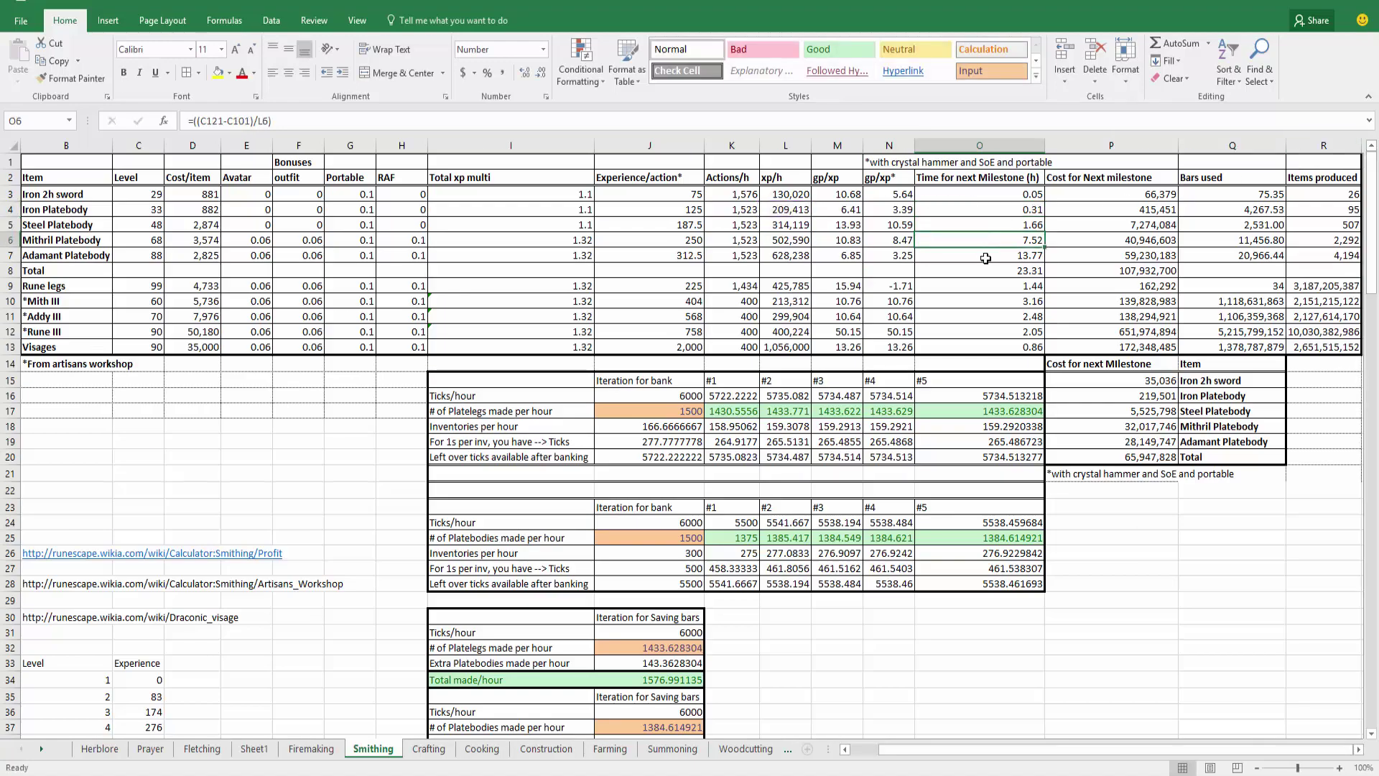
Inspect the Time for next Milestone formula of the Adamant Platebody and the xp/h cell it references.
click(986, 254)
double_click(986, 256)
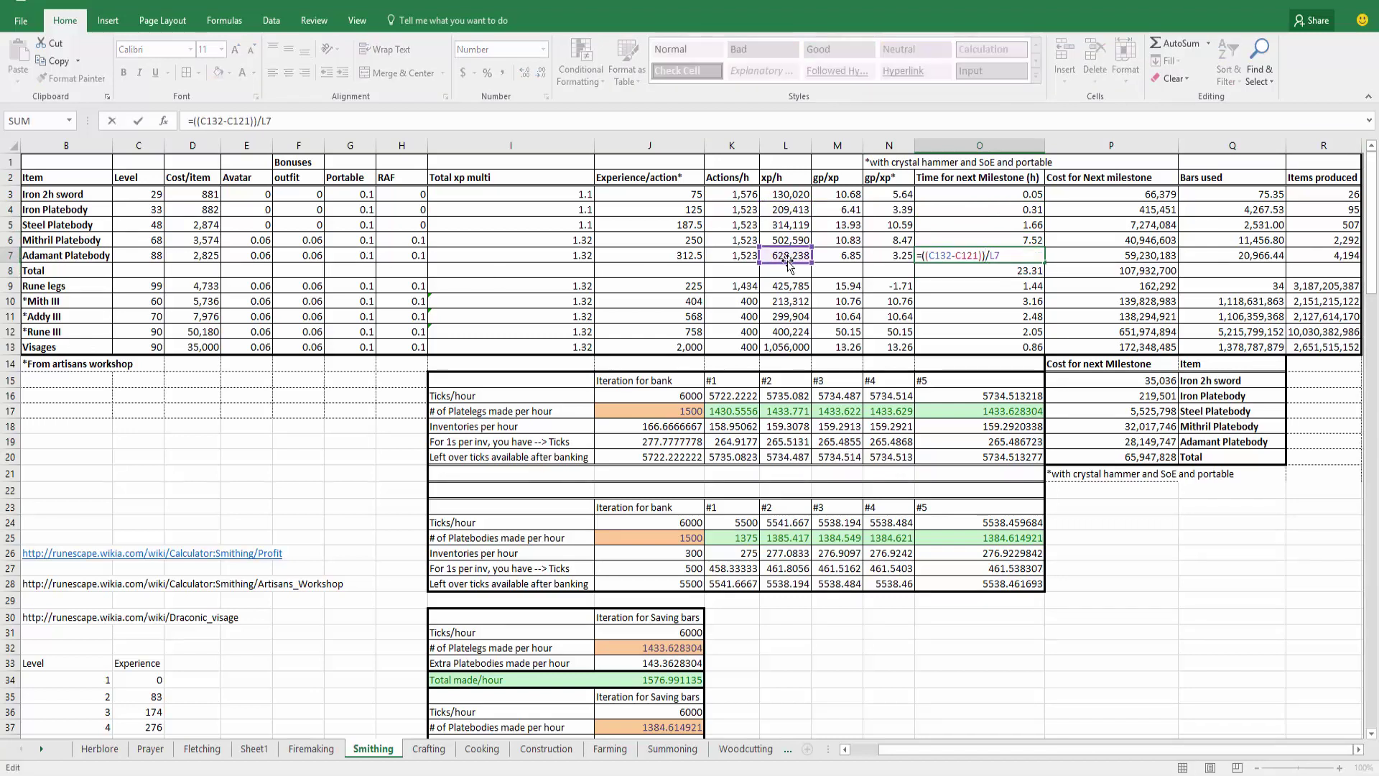
key(Return)
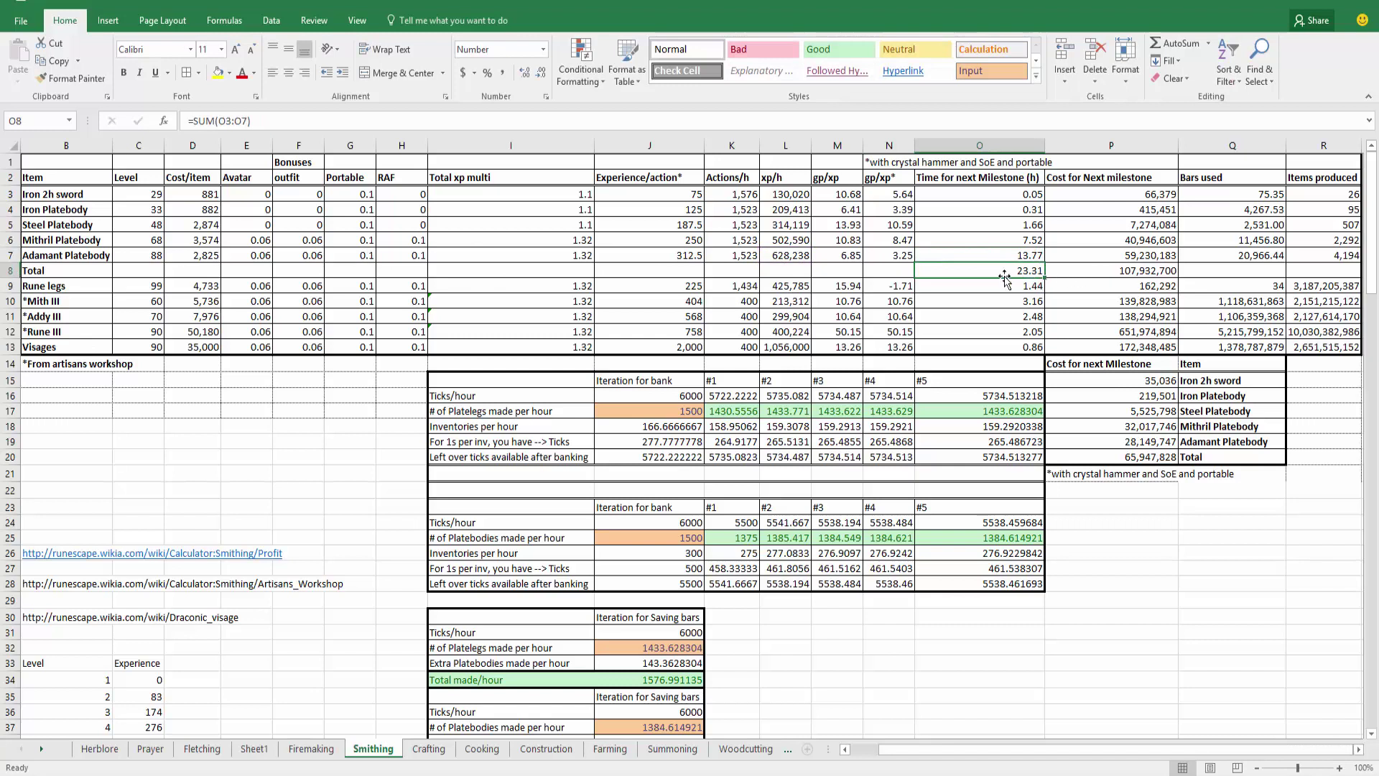
click(789, 258)
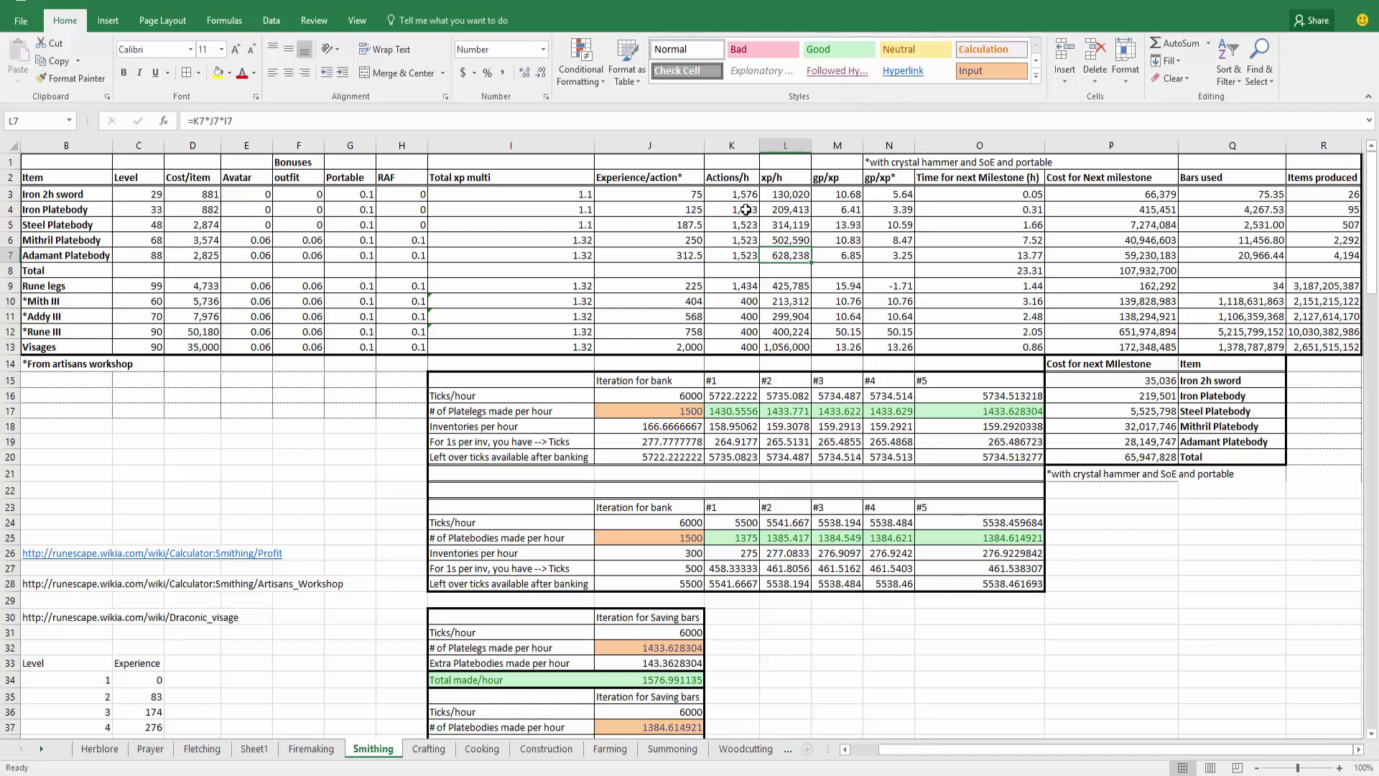
Look over the Actions/h column, the Bars used column and the Items produced column.
drag(731, 192, 733, 332)
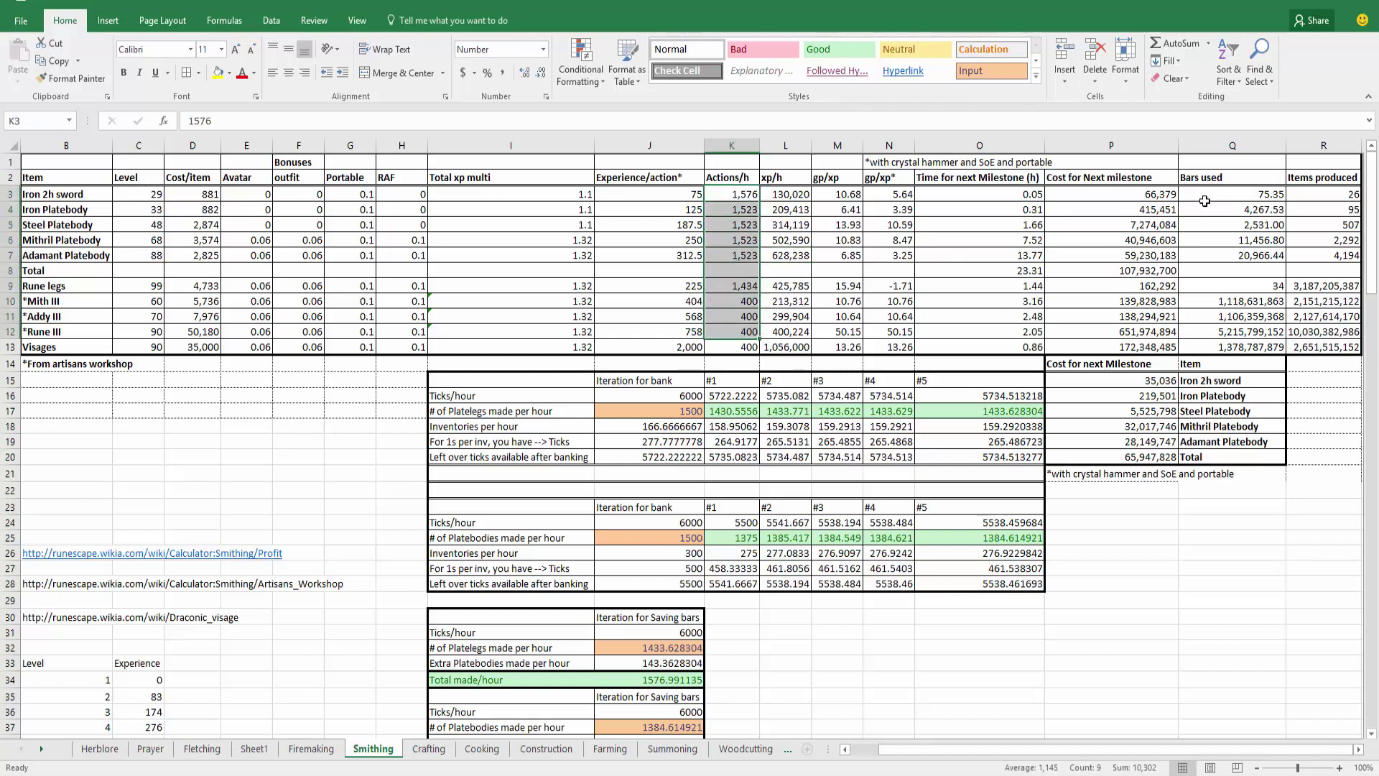
drag(1221, 177, 1233, 348)
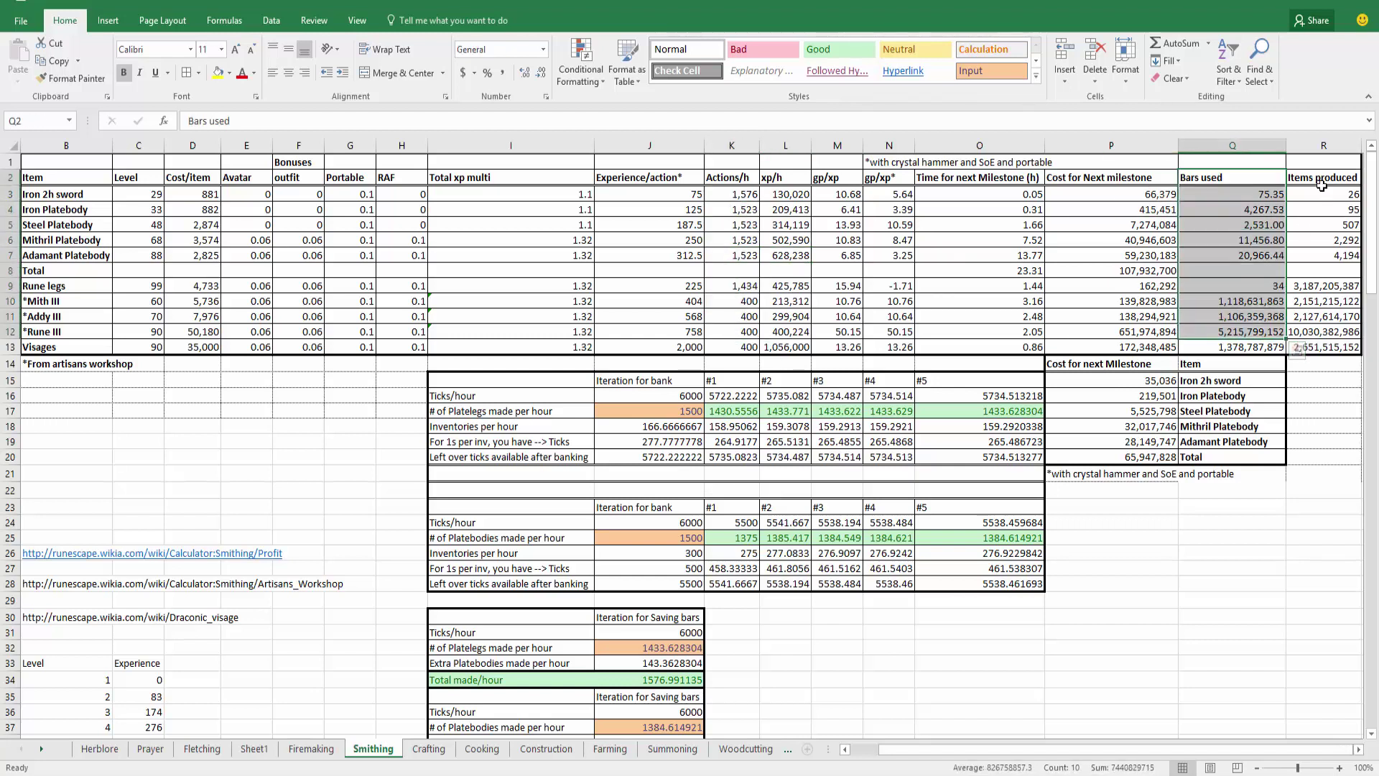
drag(1323, 178, 1322, 260)
drag(1211, 179, 1230, 260)
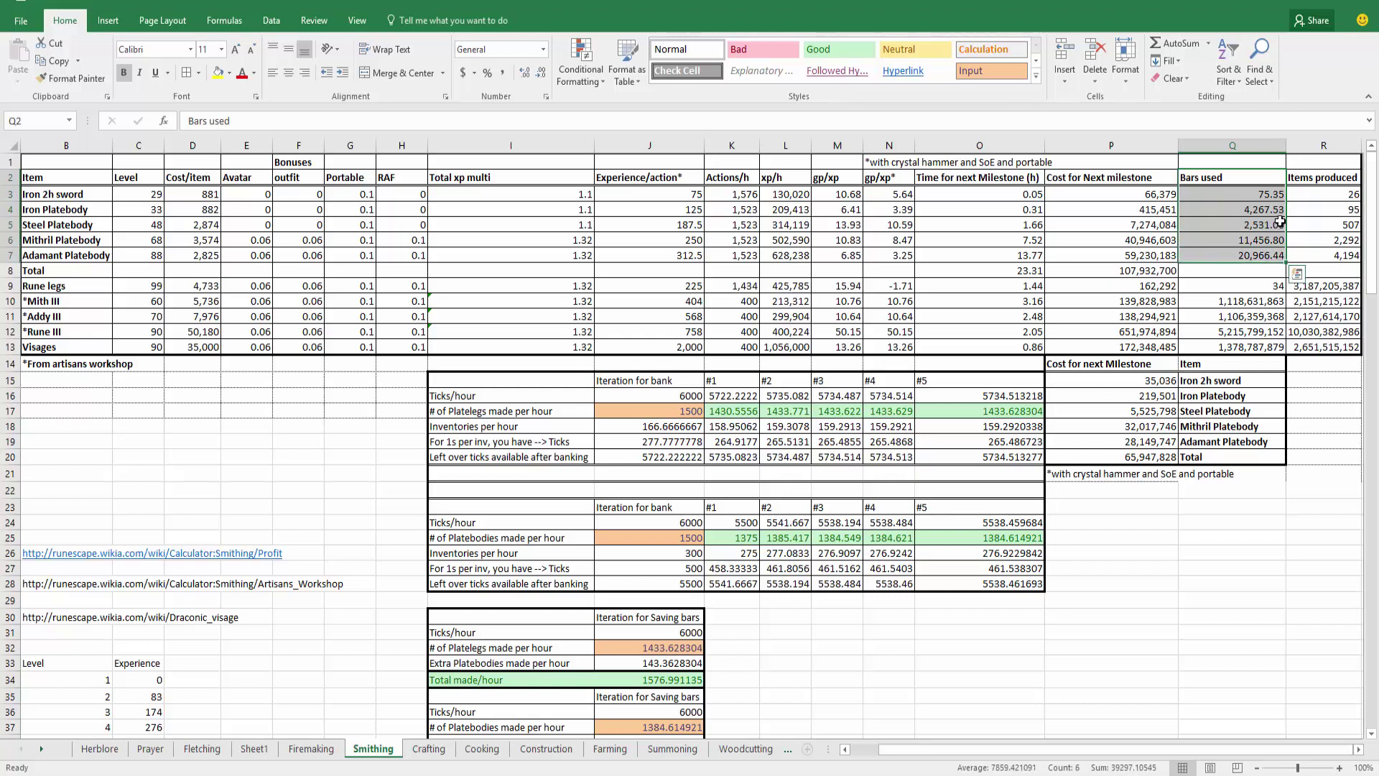
Compare Bars used with Items produced for the Adamant Platebody and across the rows from Iron 2h sword to Adamant Platebody.
click(1248, 255)
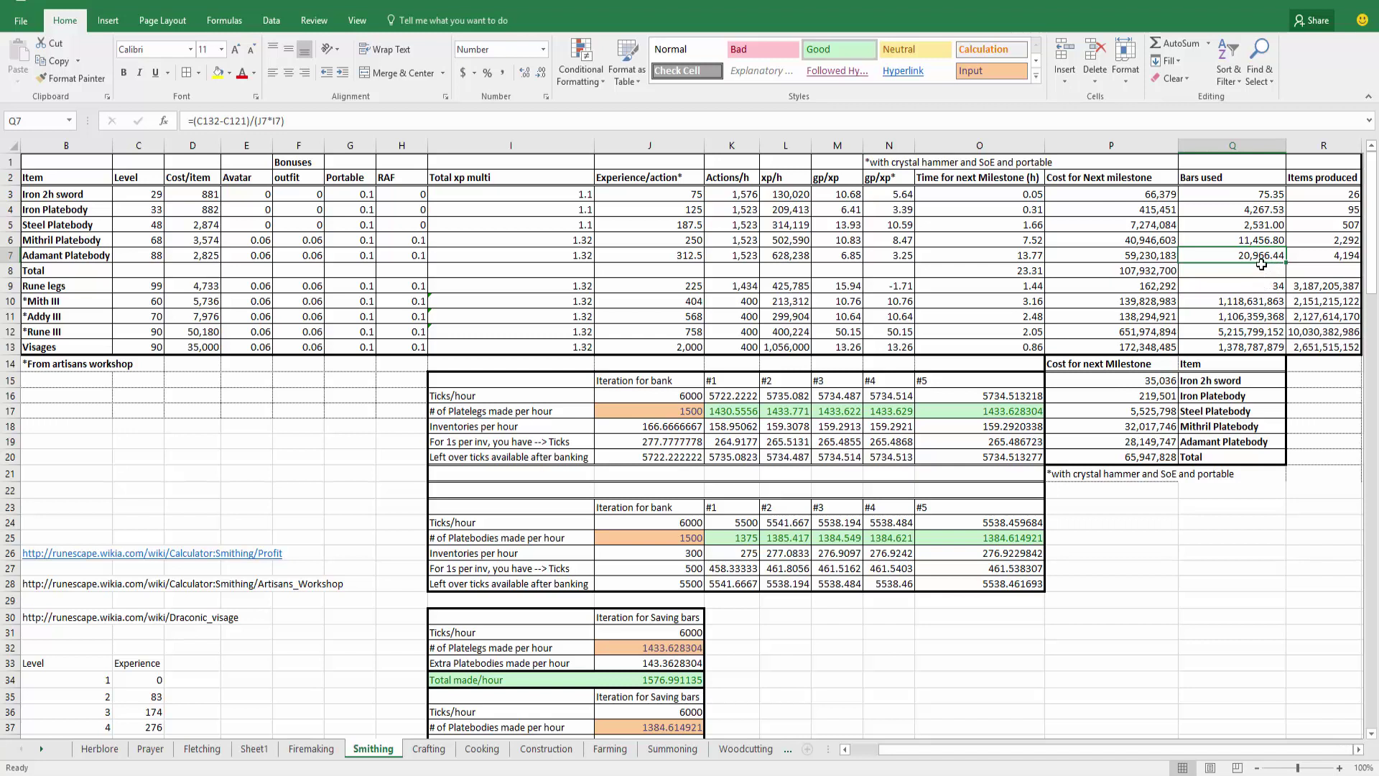
click(1304, 255)
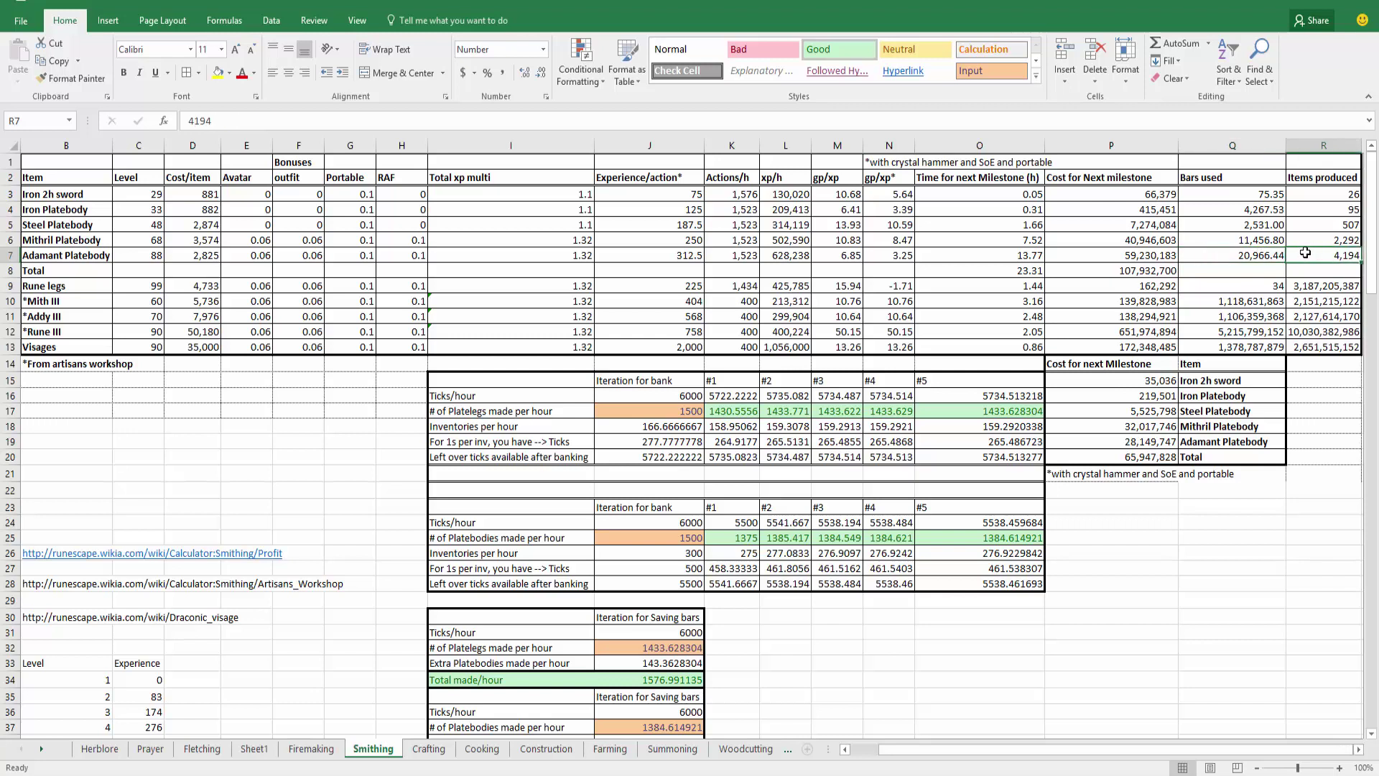
click(1275, 259)
click(1299, 255)
drag(1265, 194, 1313, 258)
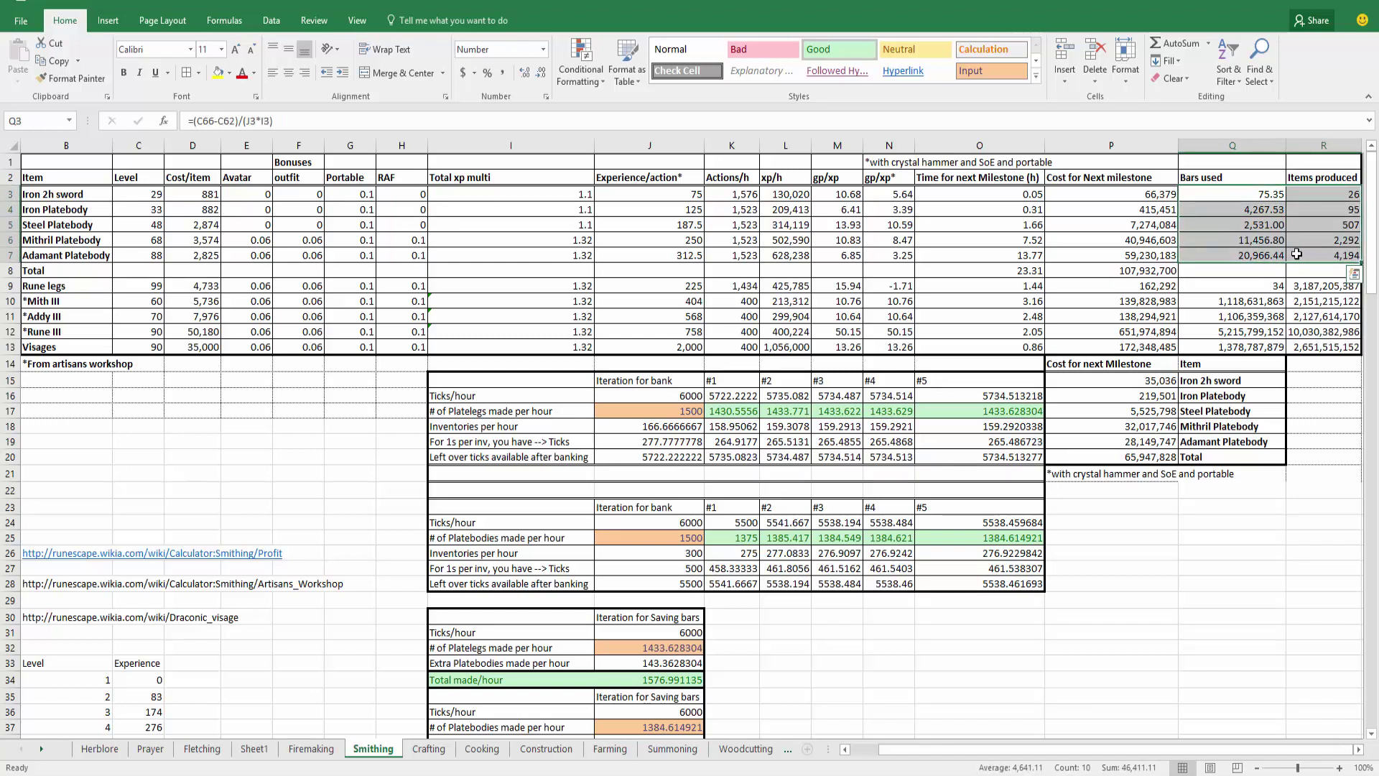
click(1241, 251)
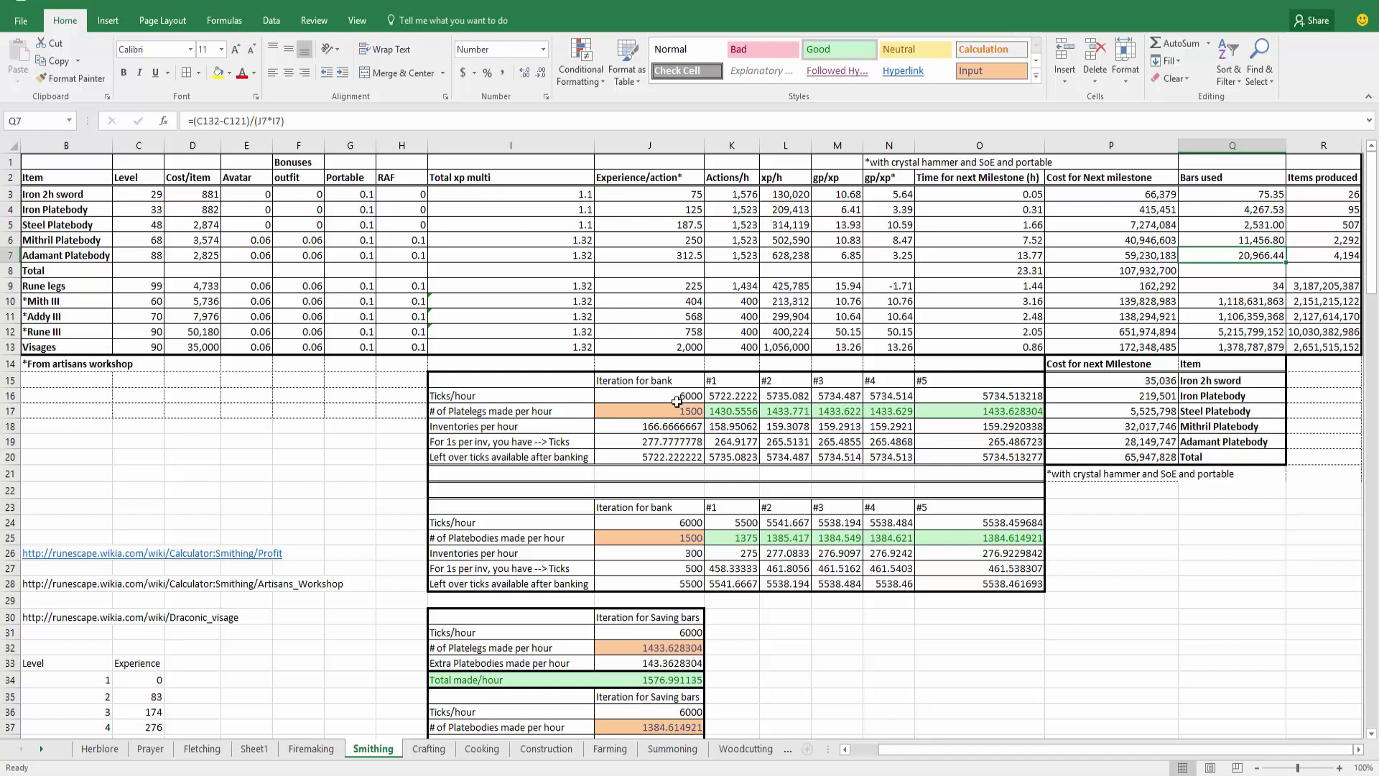
Review the Actions/h values of all items and the lower Cost for next Milestone table with its crystal hammer, SoE and portable note.
click(737, 193)
drag(738, 192, 749, 356)
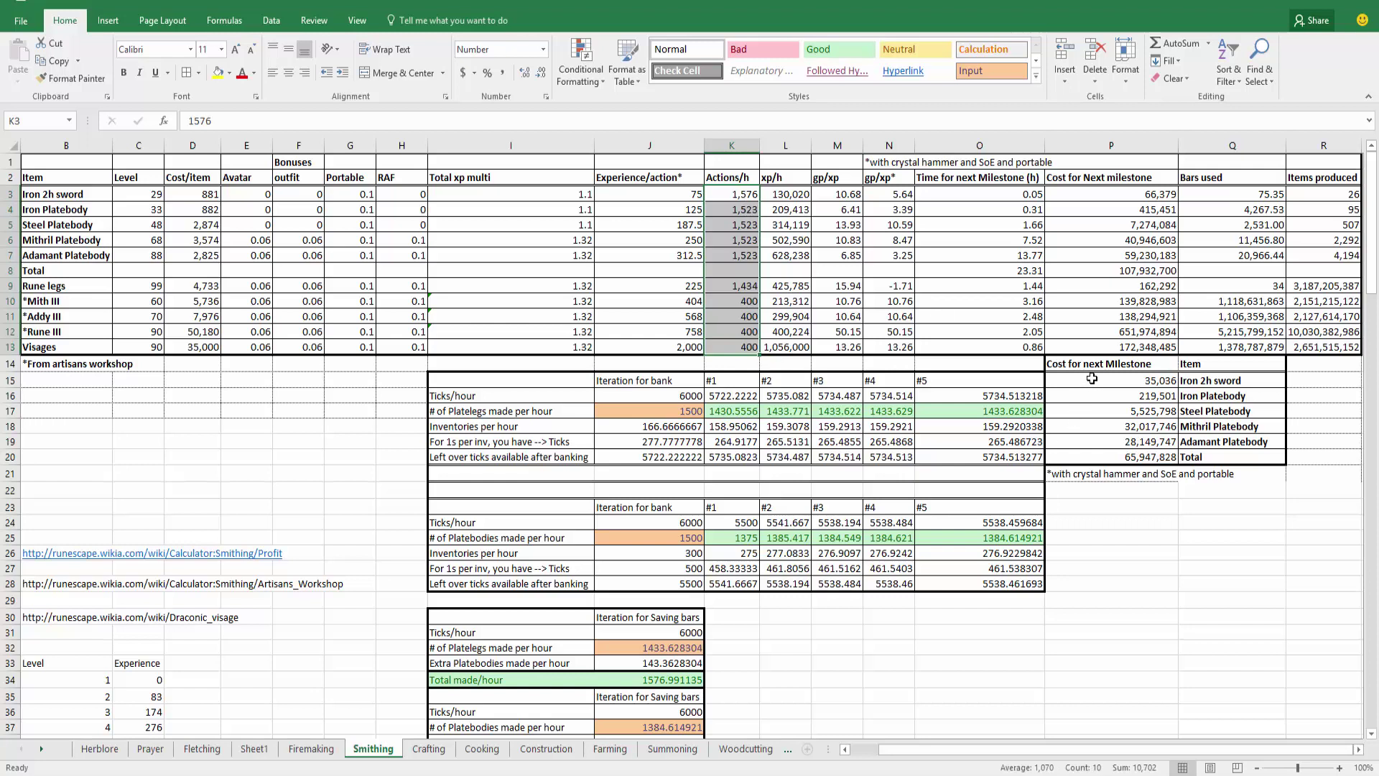
drag(1091, 381, 1091, 457)
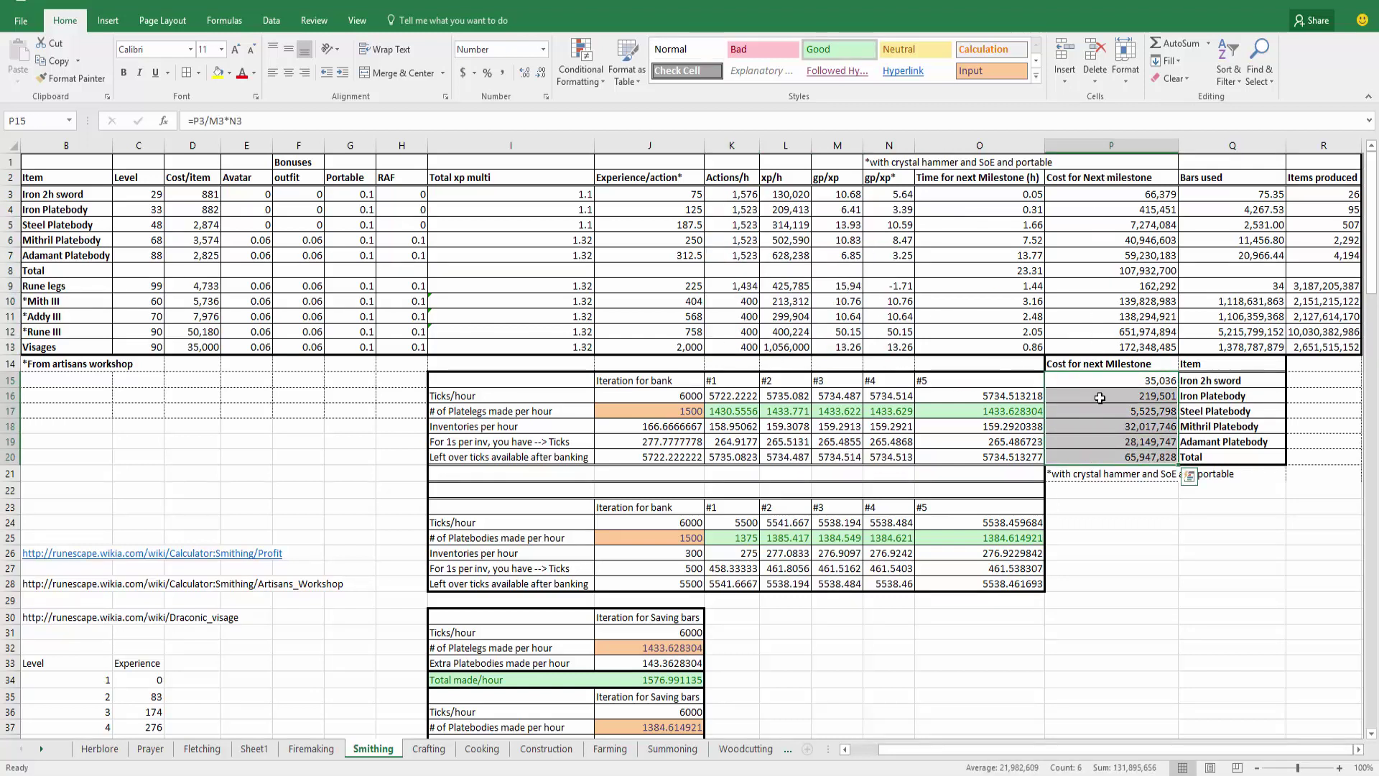
click(1097, 381)
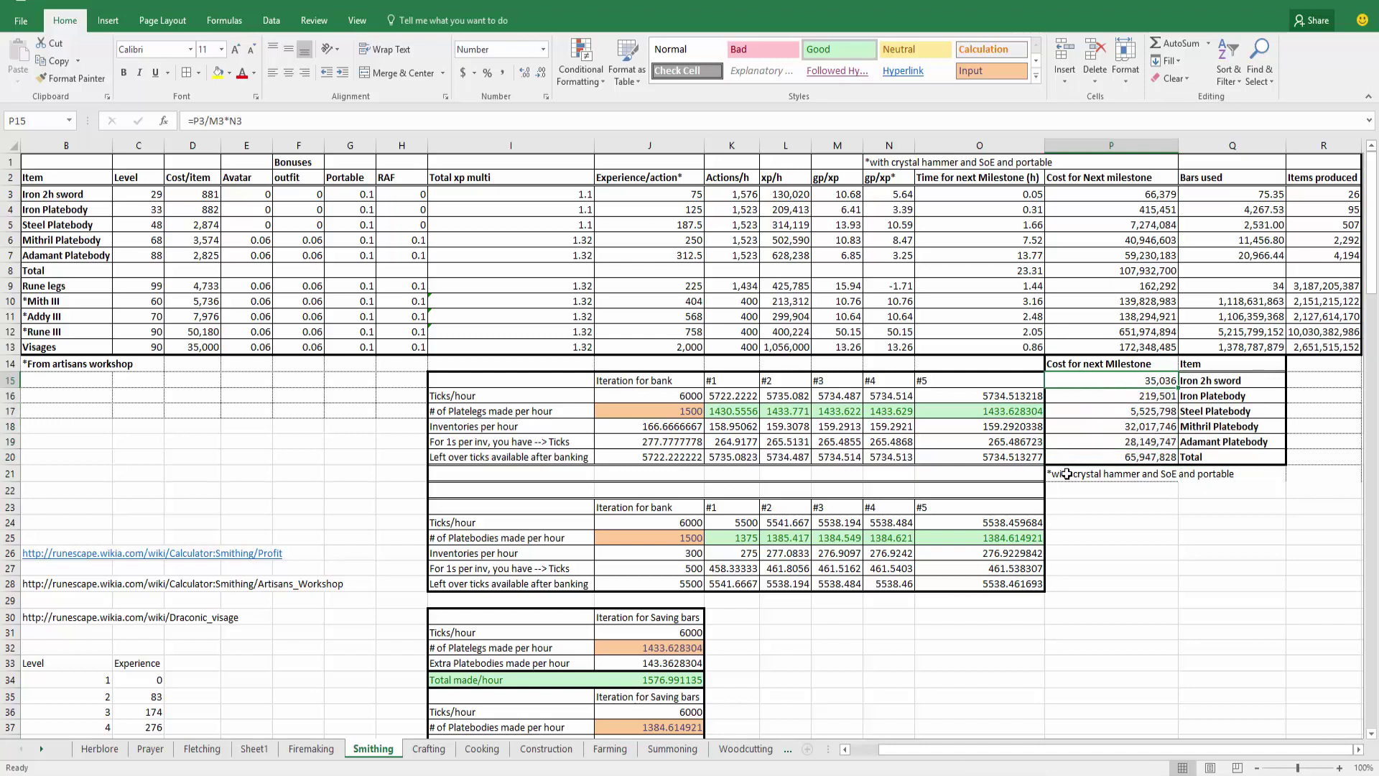
click(1074, 473)
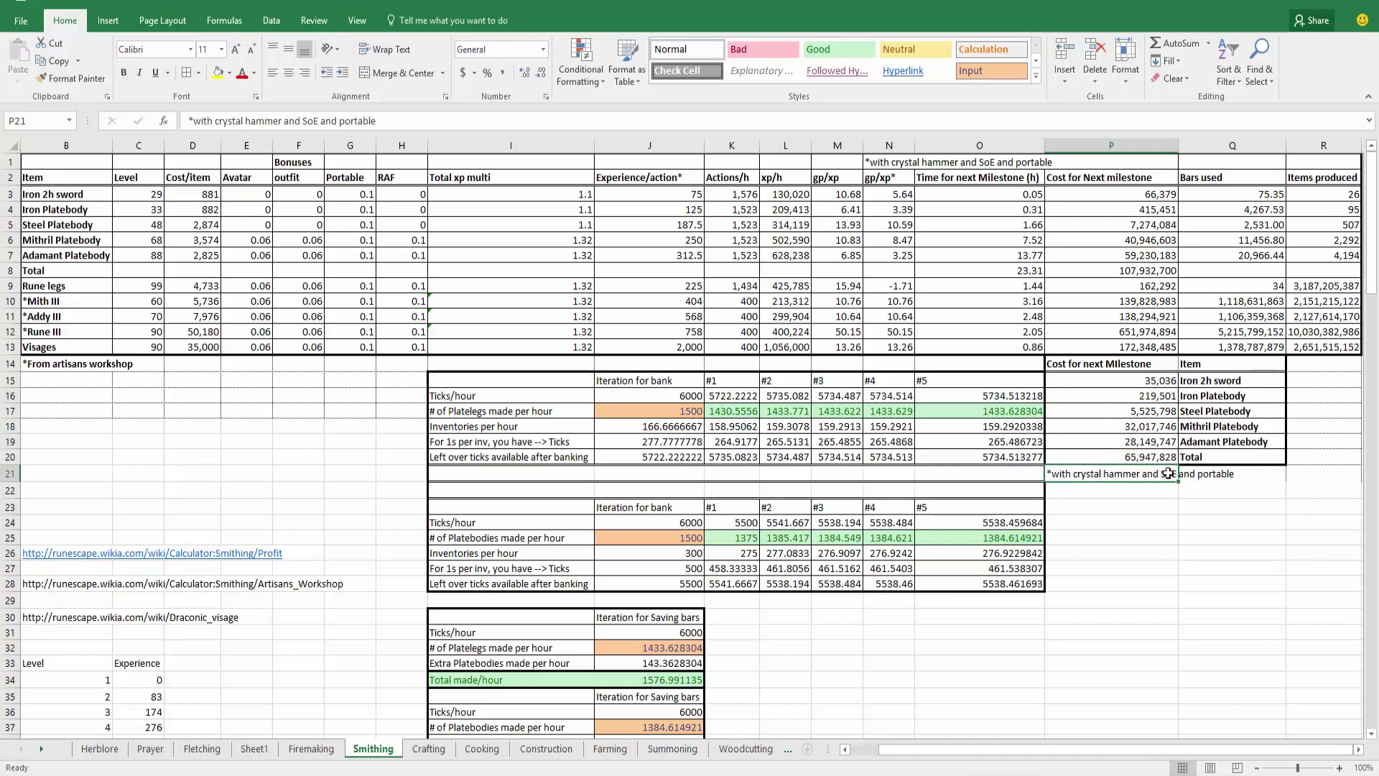
drag(1120, 381, 1118, 458)
key(ctrl+v)
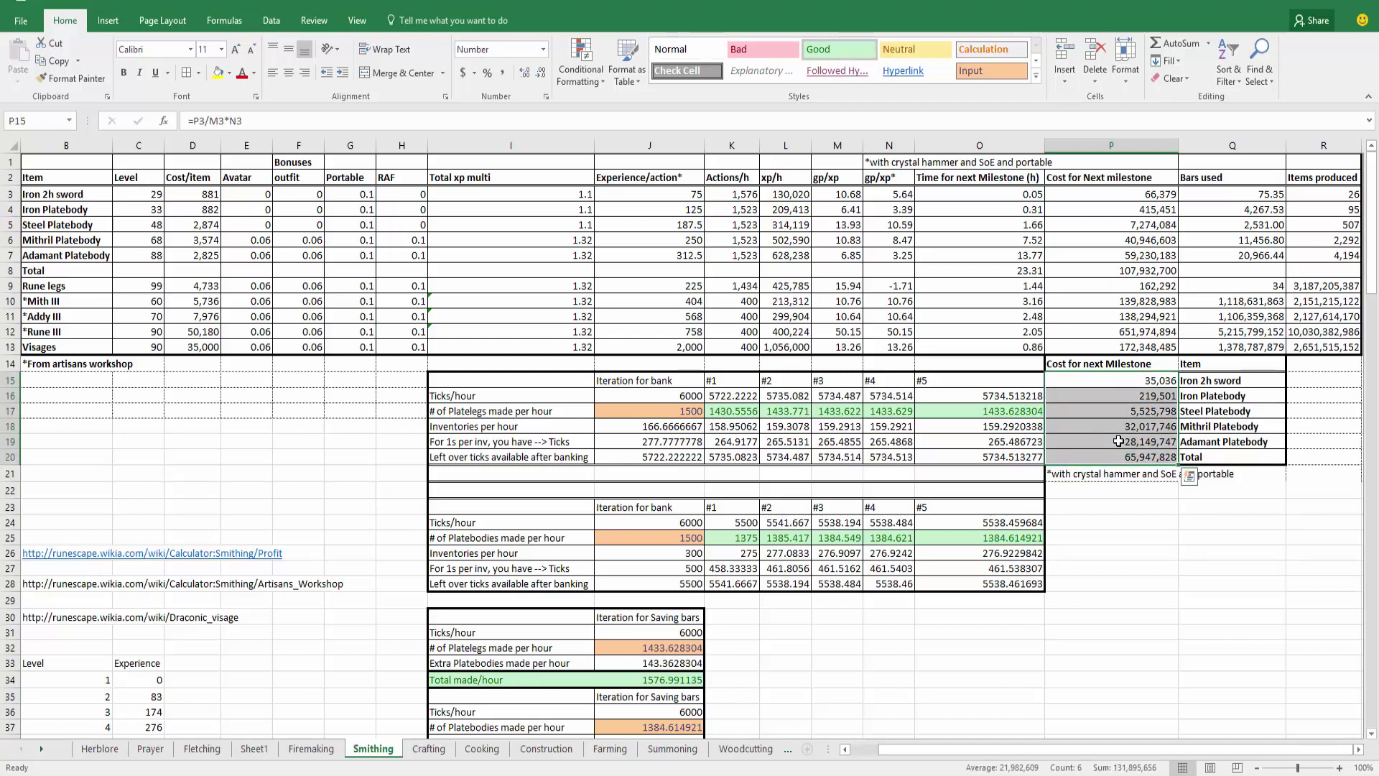
Compare the Iron 2h sword's cost formula in the lower milestone table with its Cost for Next milestone formula in the main table.
double_click(1139, 387)
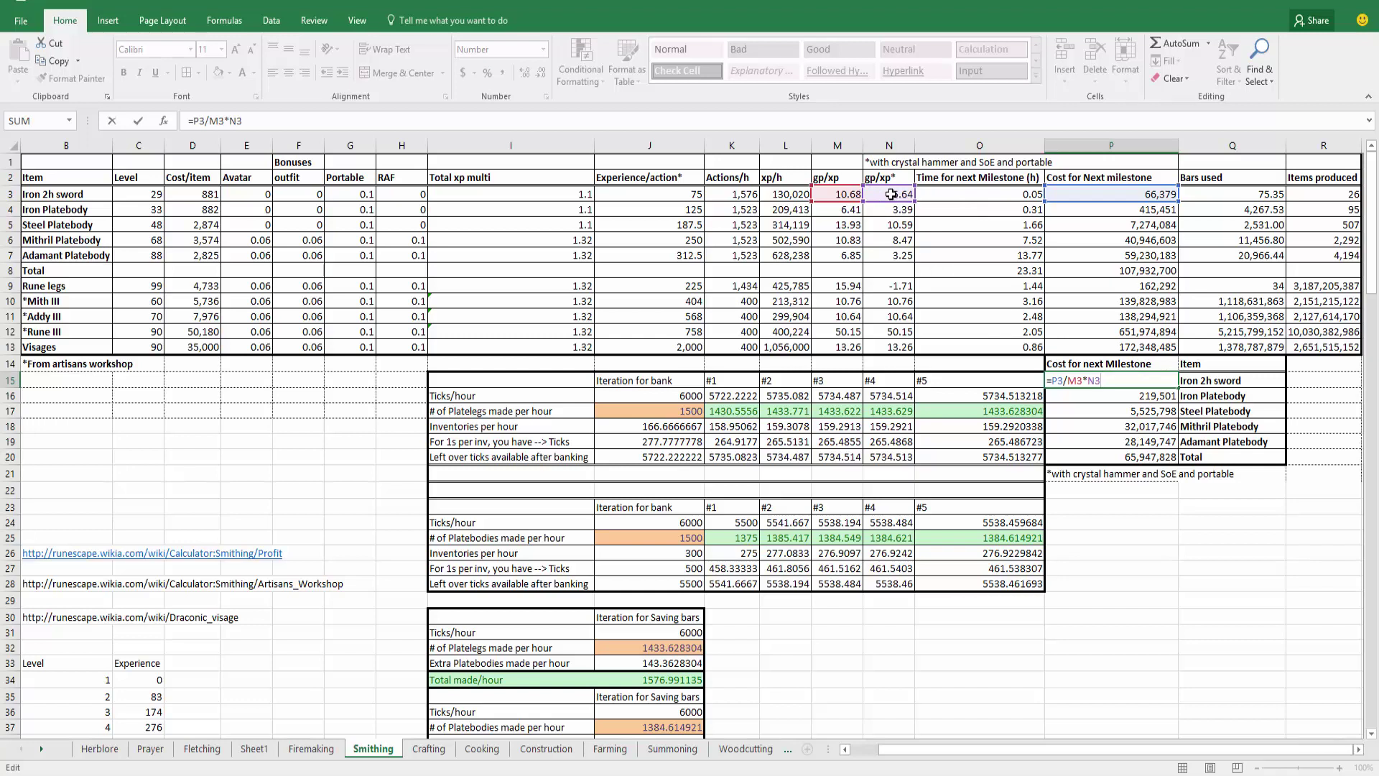
click(1129, 380)
click(1074, 194)
double_click(1074, 194)
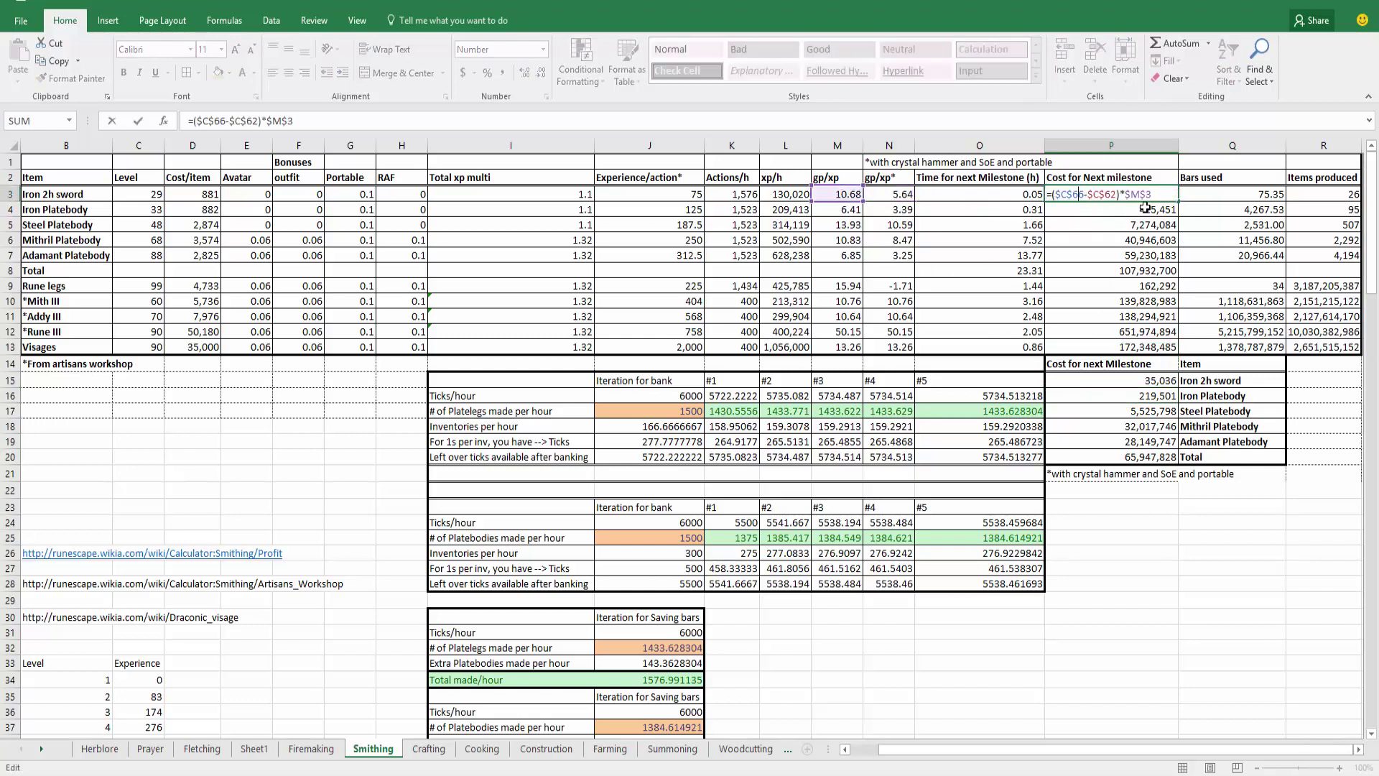
click(1099, 196)
Reopen the Iron 2h sword's formula in the lower milestone cost table and look through the level experience table.
double_click(1113, 381)
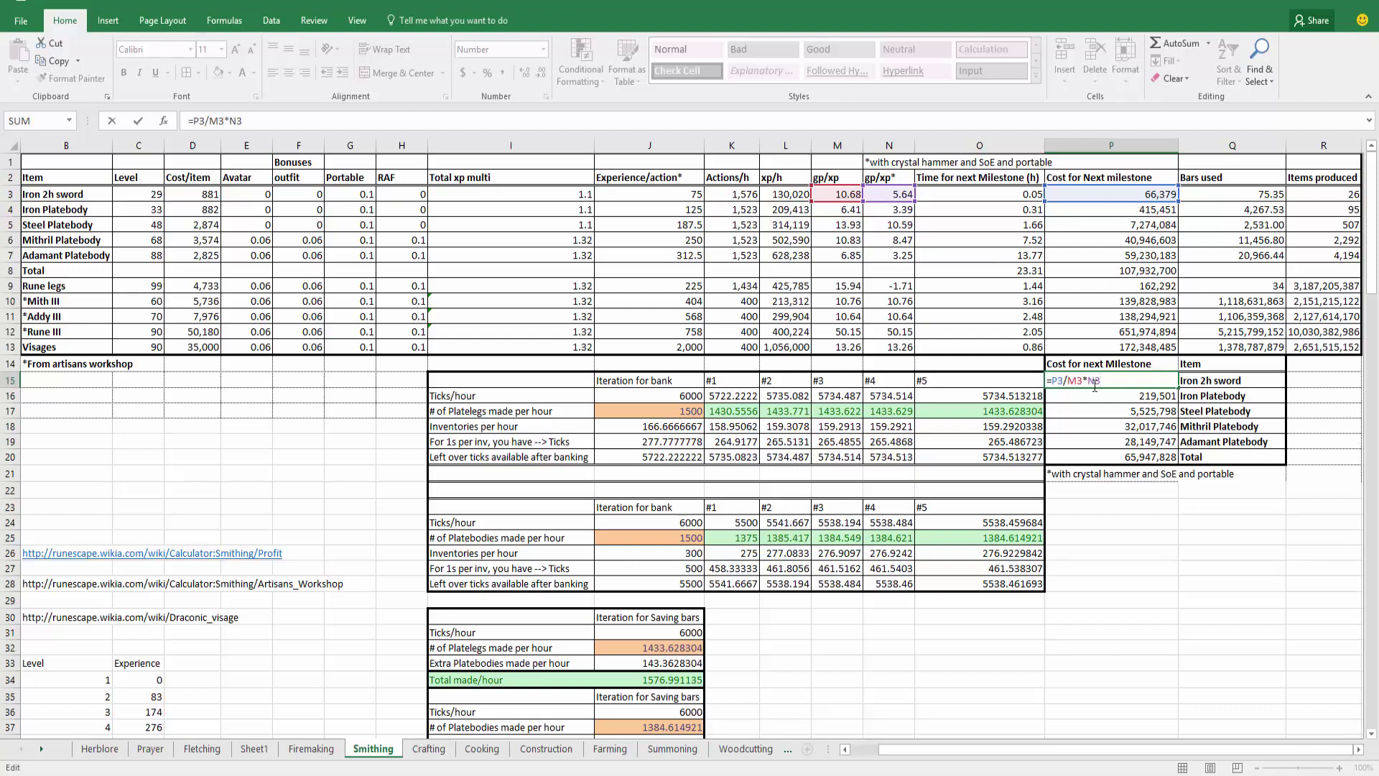
scroll(323, 541, down, 20)
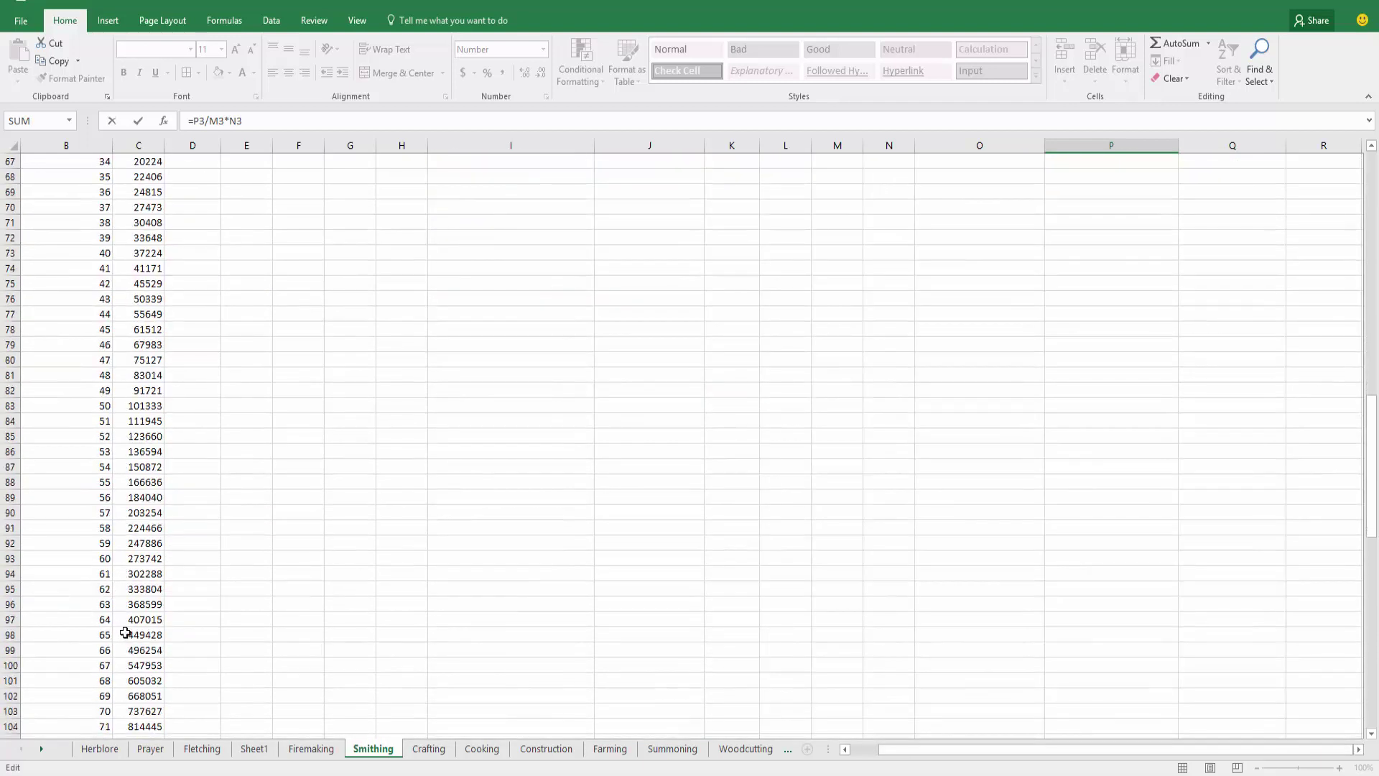
scroll(146, 503, up, 15)
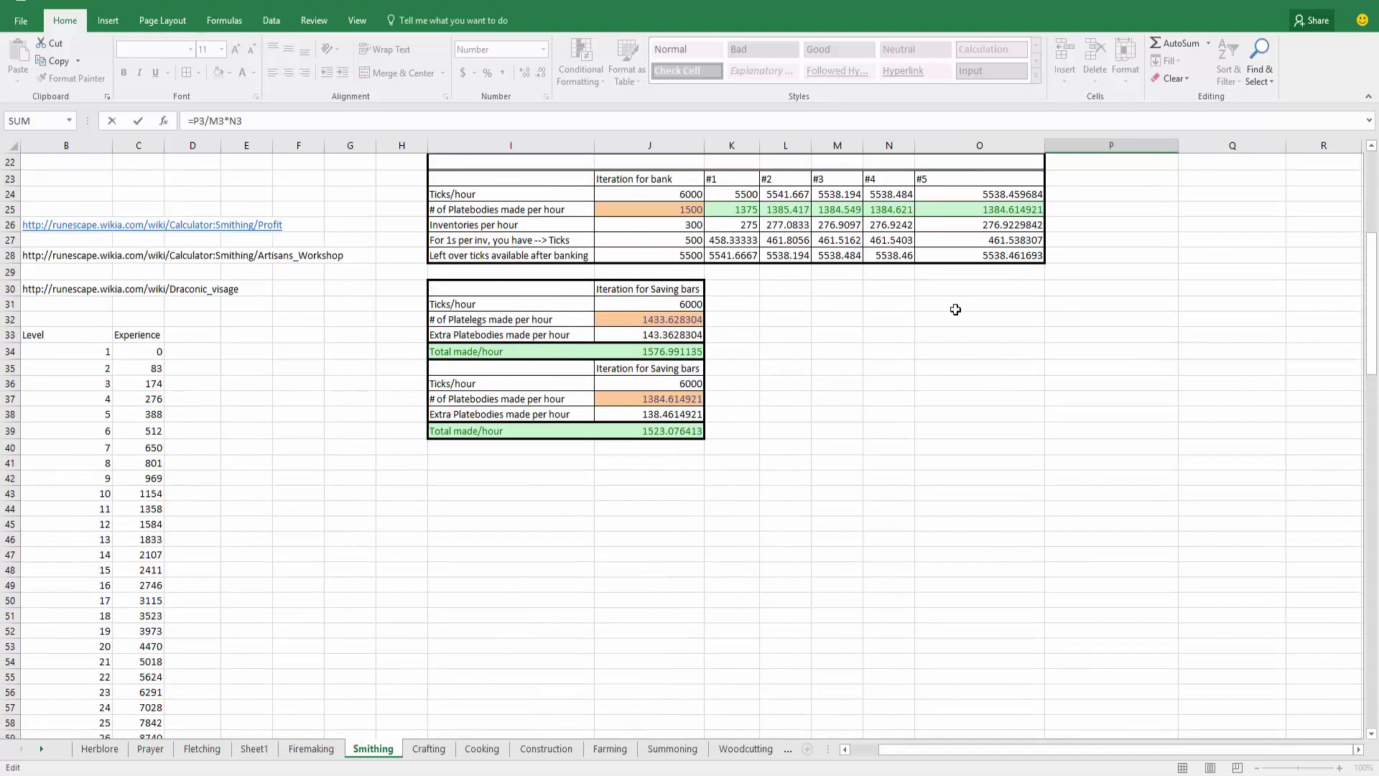
scroll(956, 309, up, 7)
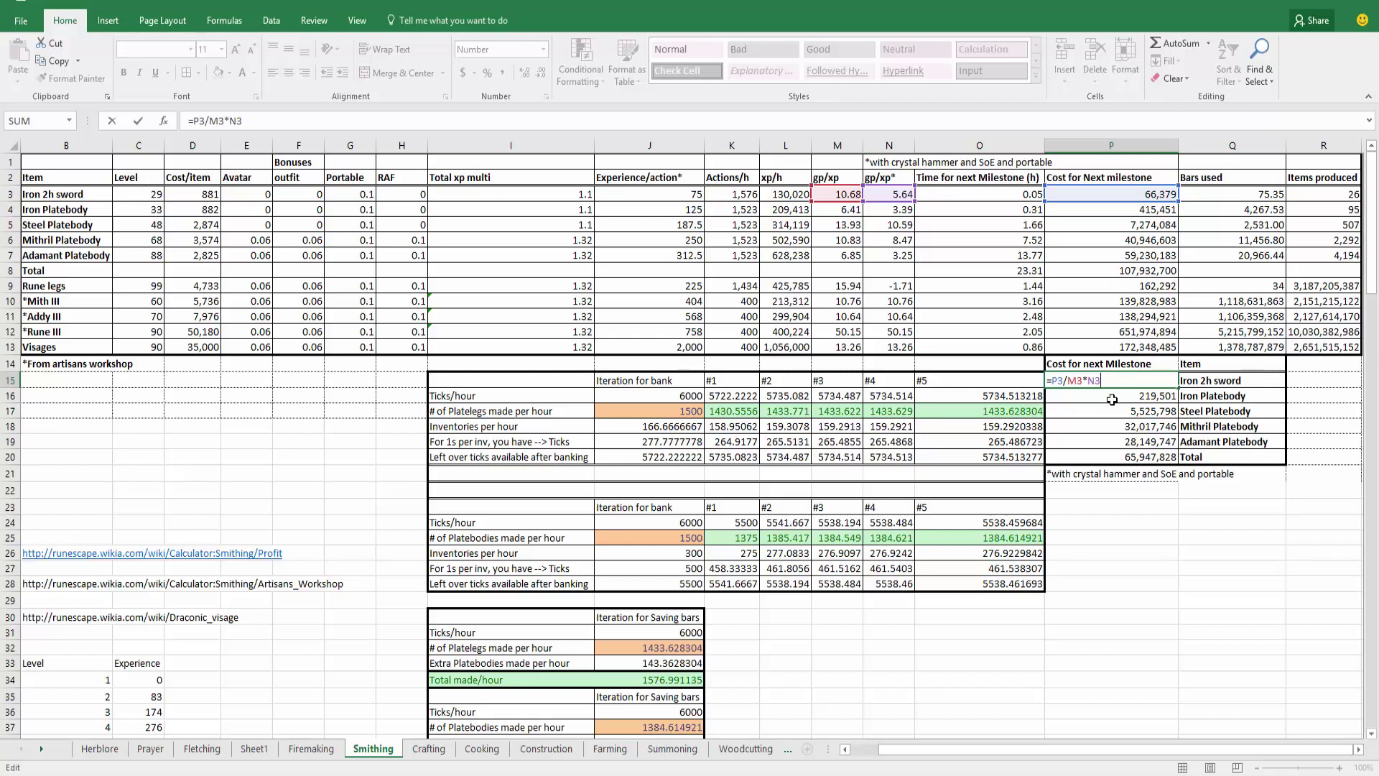
Try to fill the Iron 2h sword's cost formula down through the lower milestone table's Total row, and check the Total cell's formula.
key(Return)
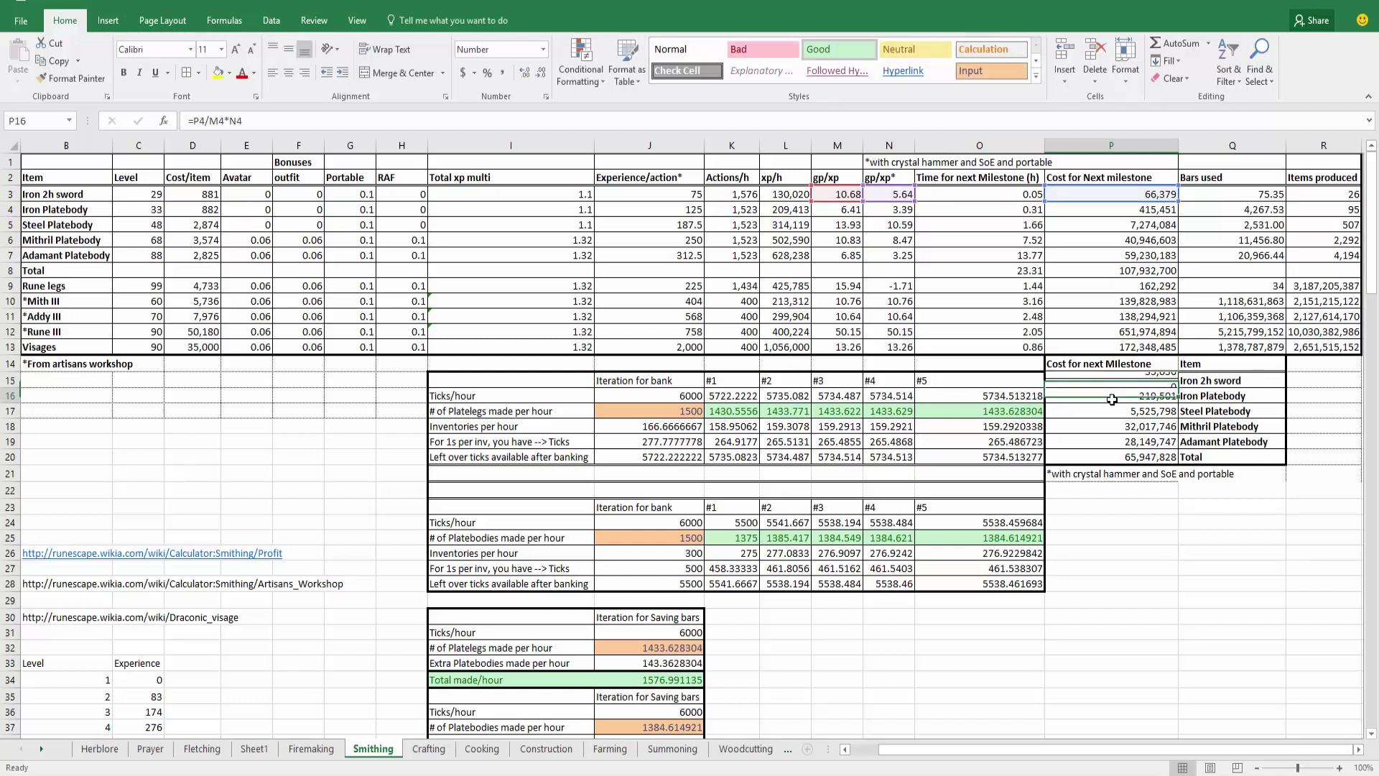
key(Up)
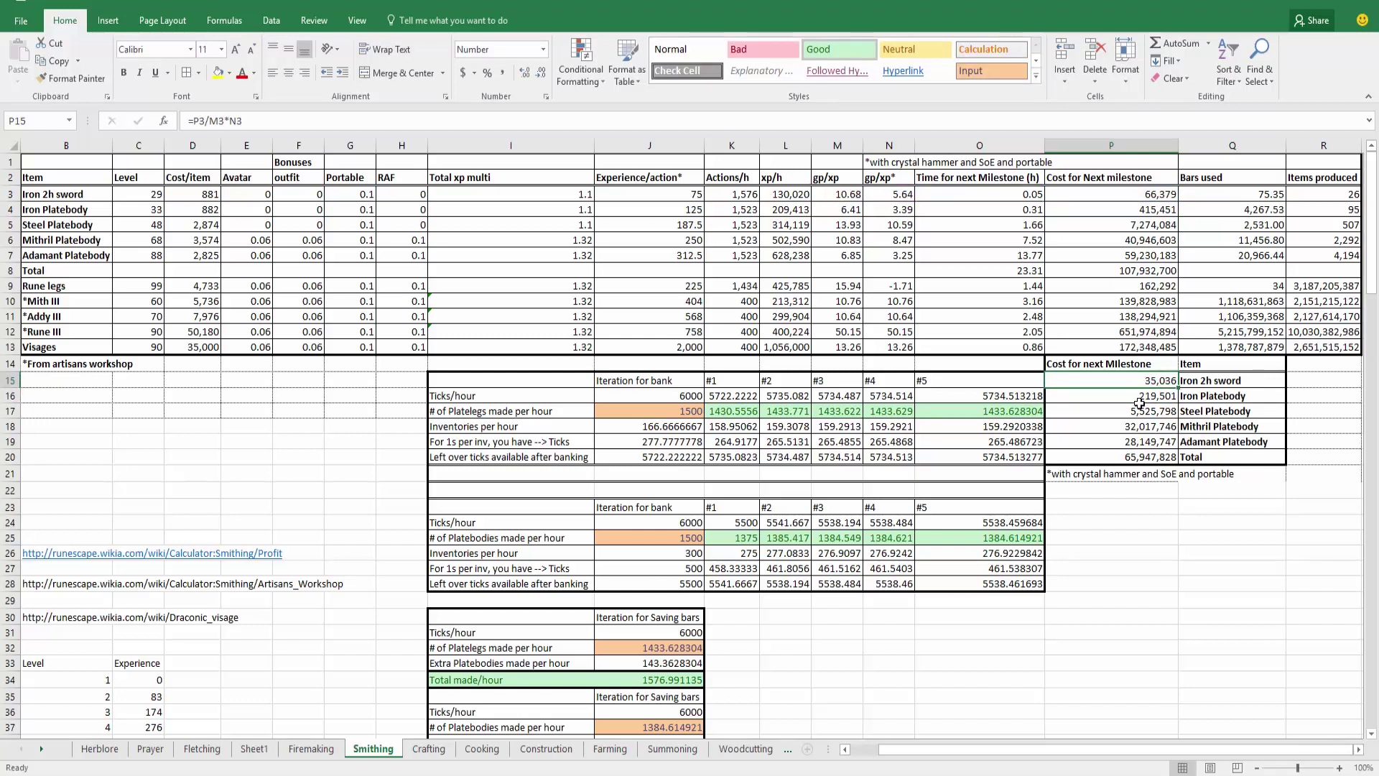
drag(1177, 388, 1179, 460)
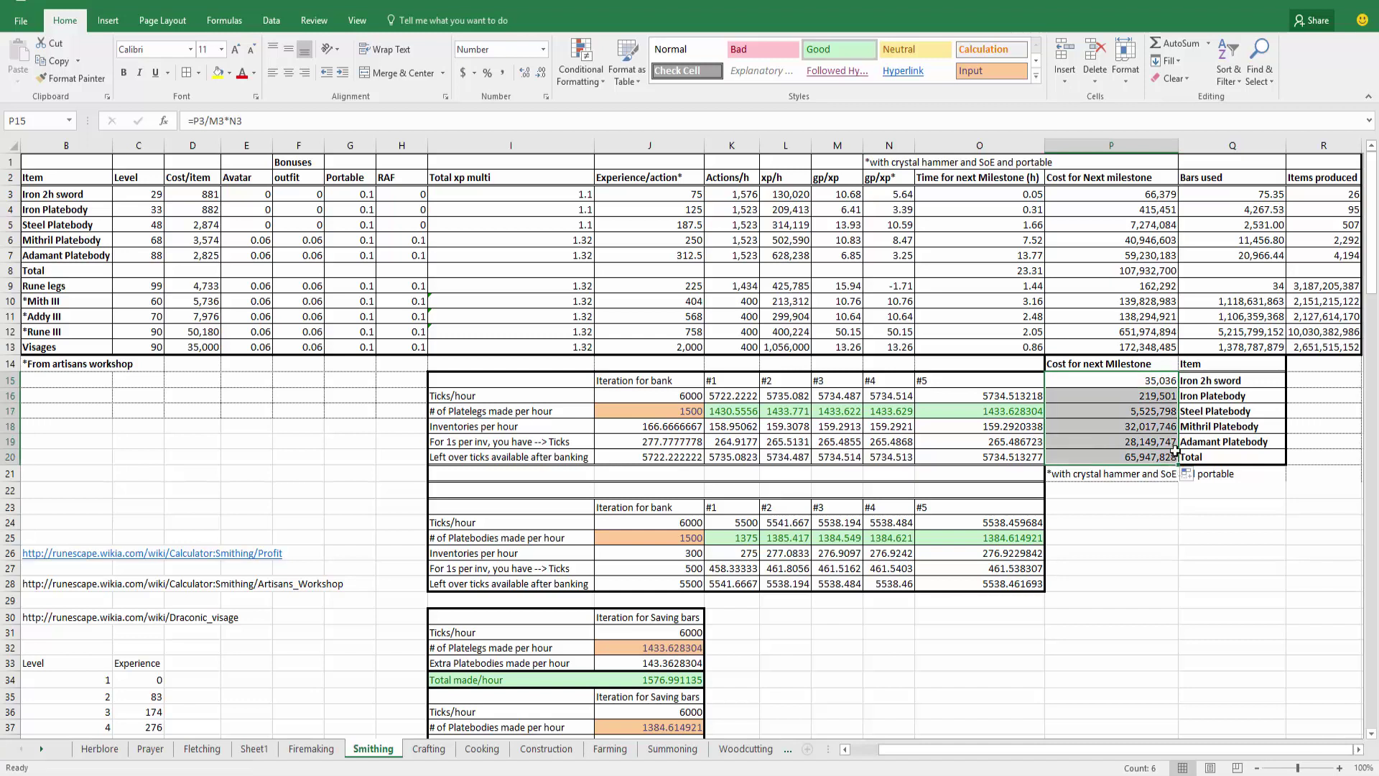
double_click(1139, 454)
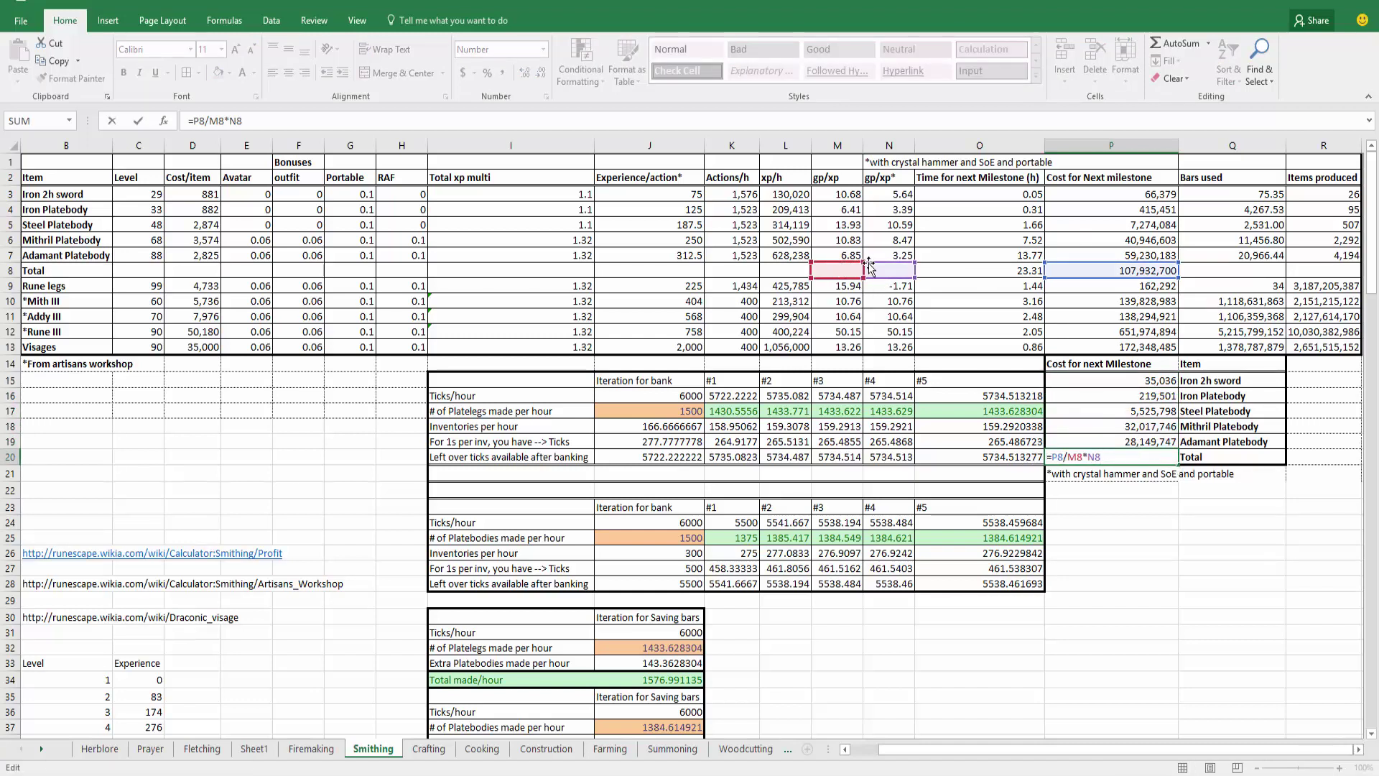
key(Escape)
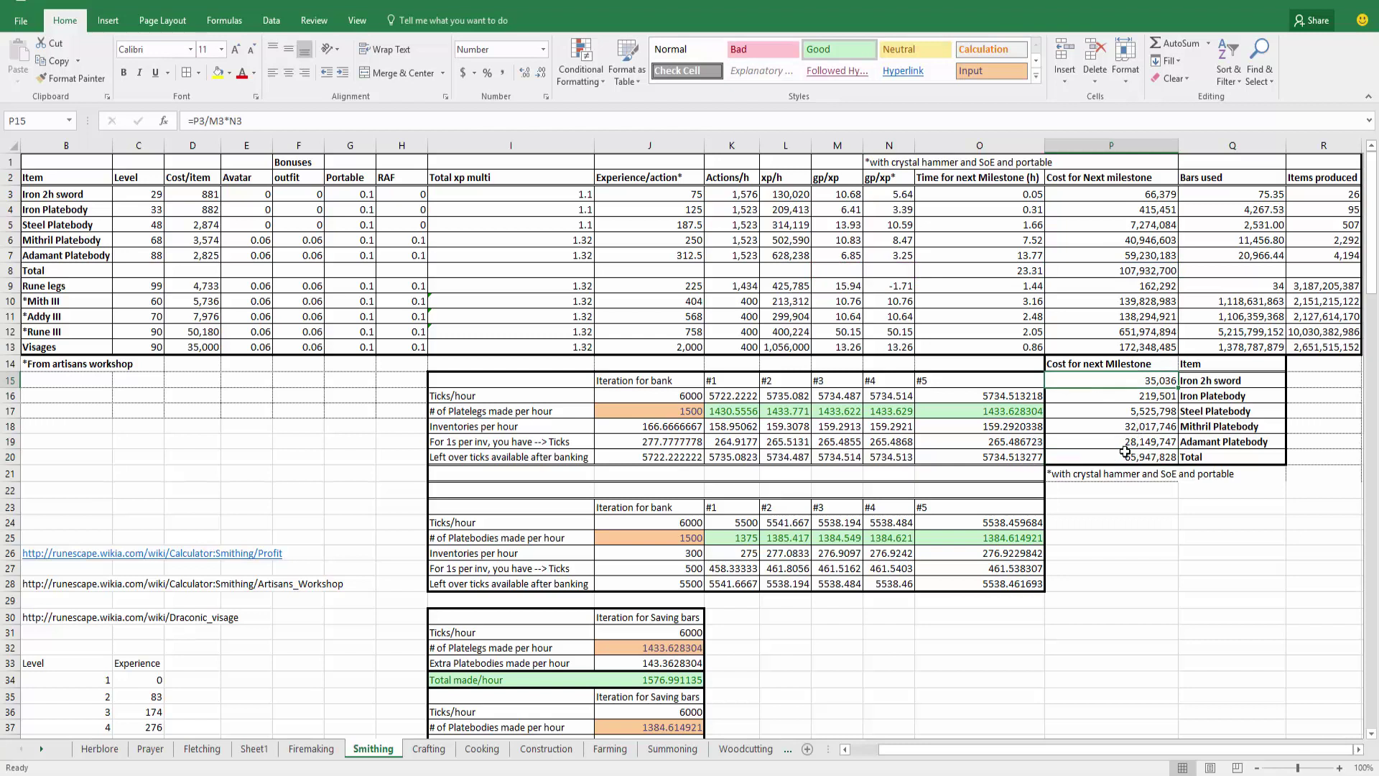
key(alt+equal)
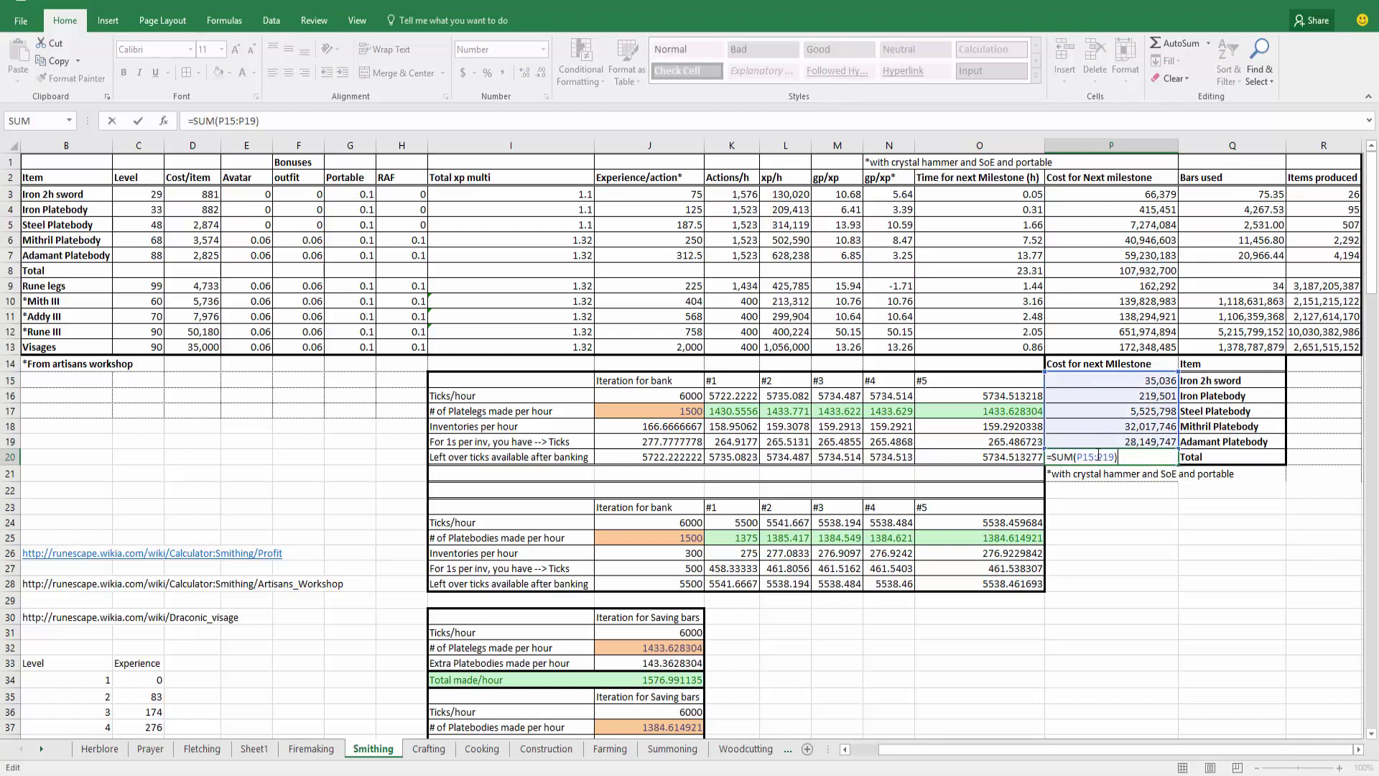
key(Return)
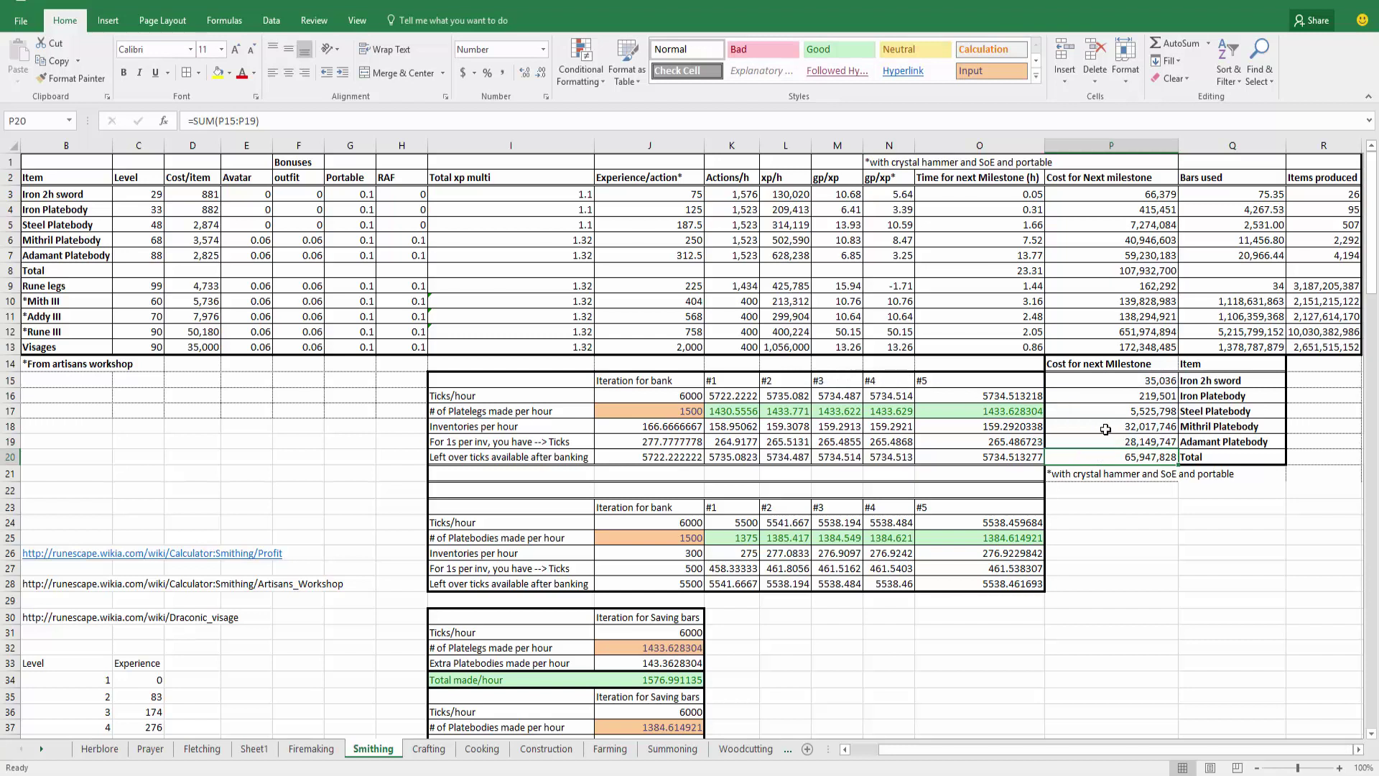
Review the Actions/h column, opening the Iron 2h sword's entry and comparing the rows from Iron 2h sword to Adamant Platebody.
drag(747, 192, 737, 347)
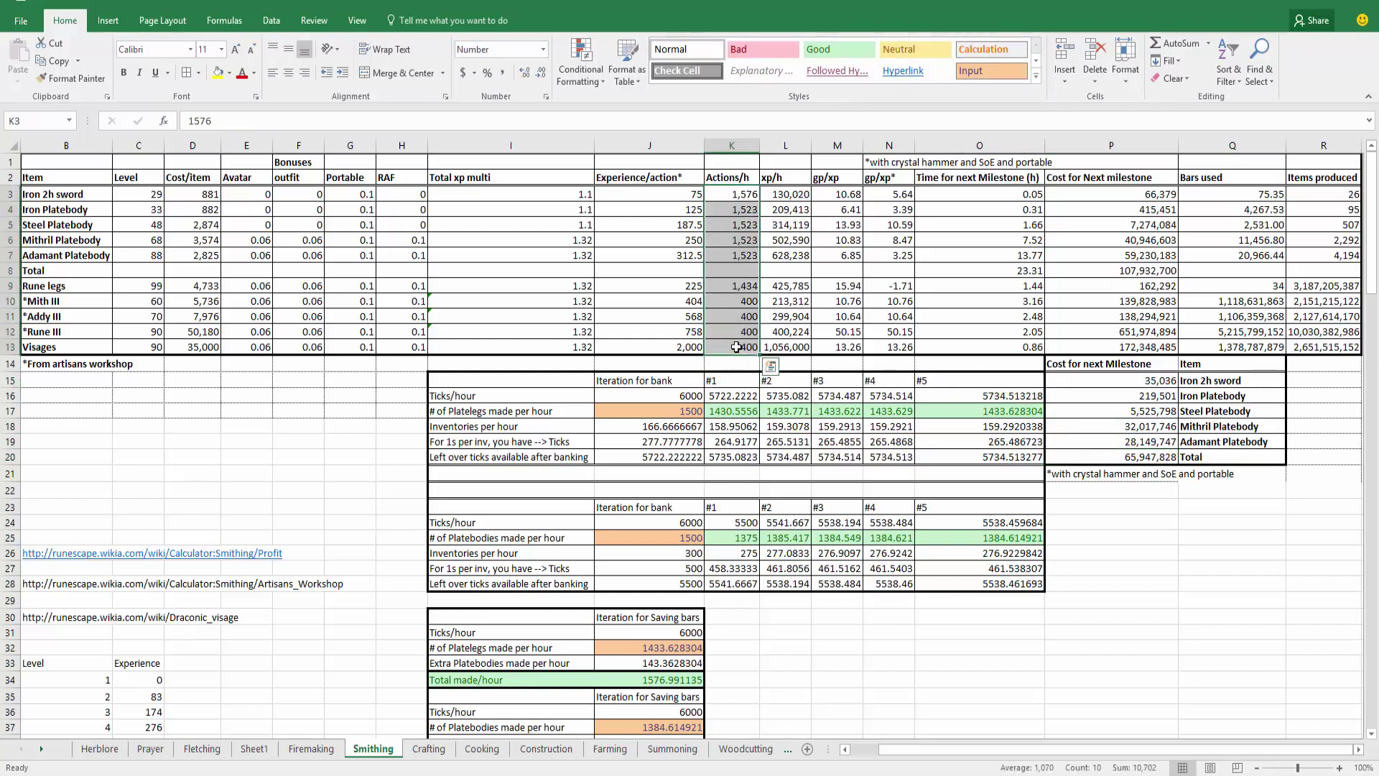
click(747, 194)
double_click(748, 194)
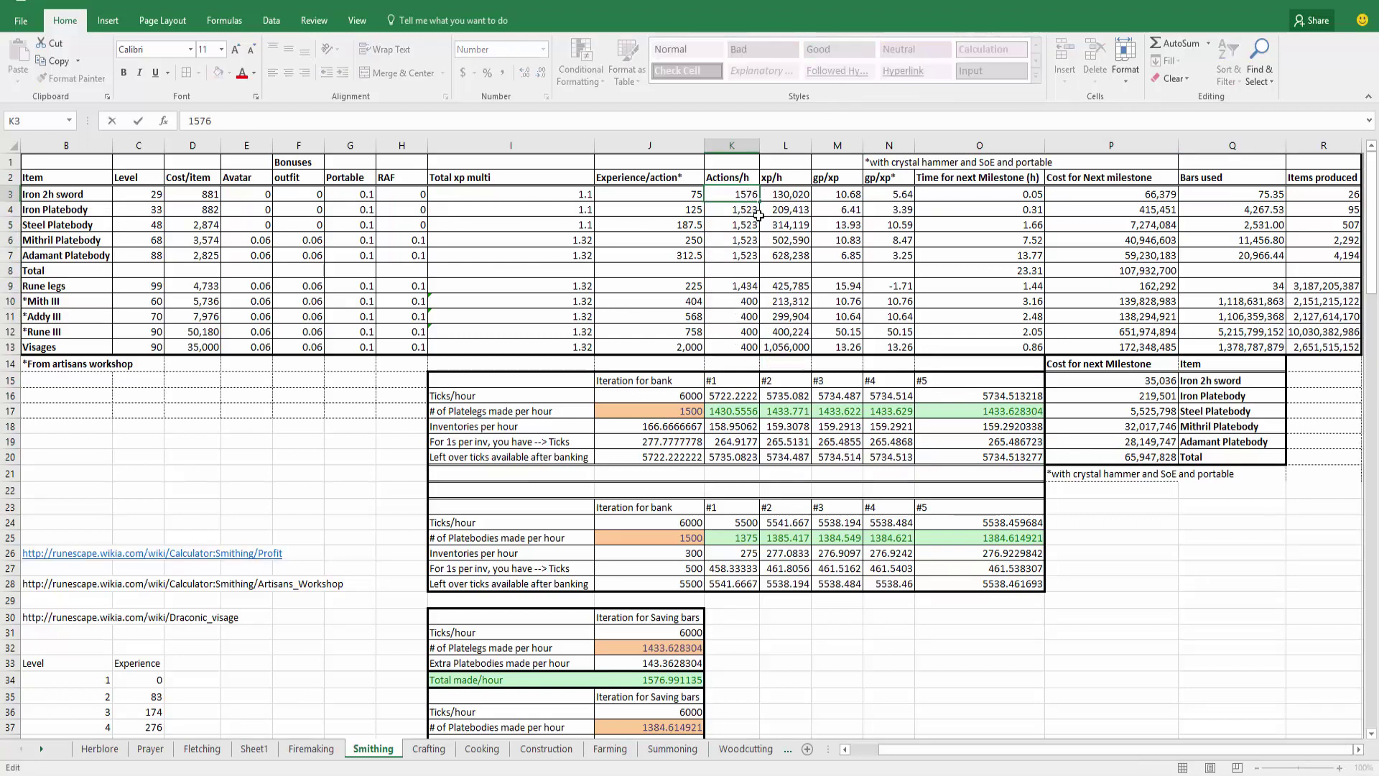
key(Escape)
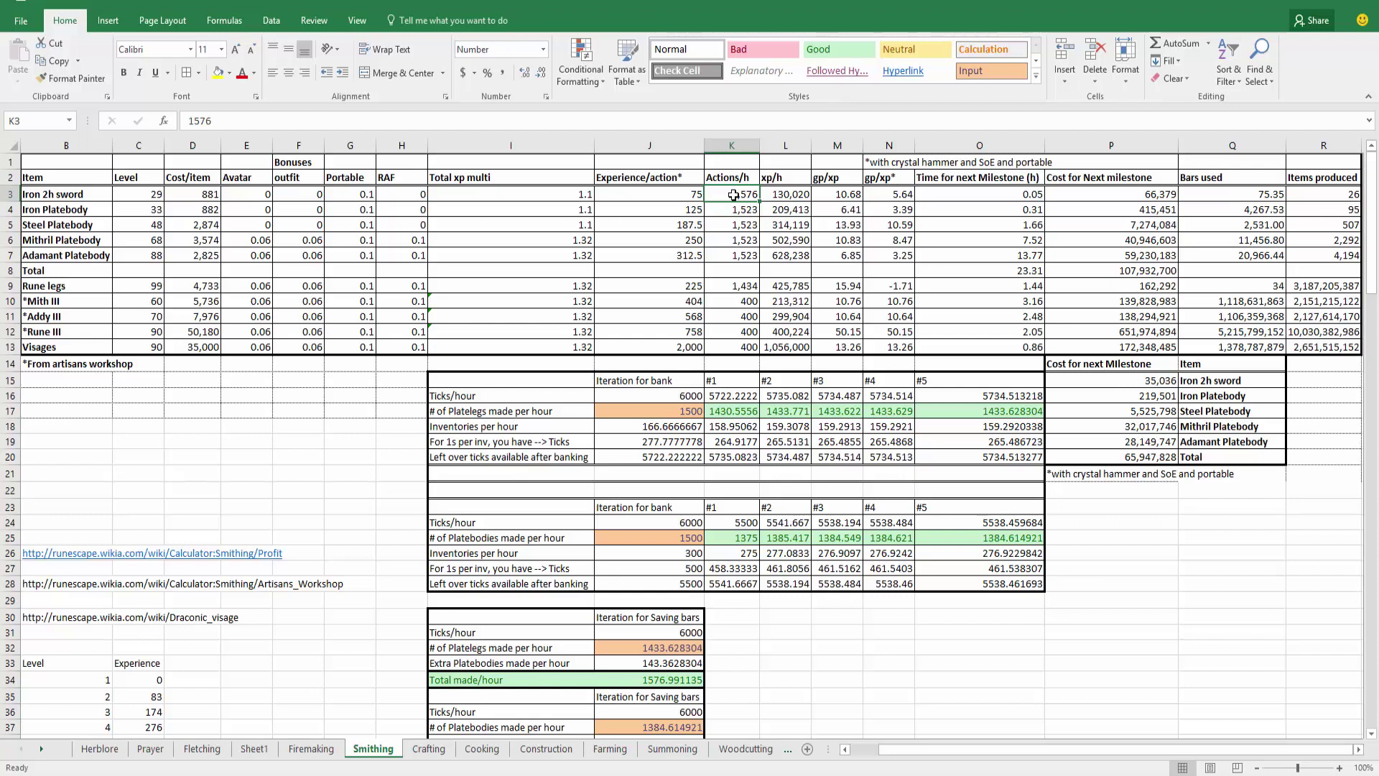
drag(733, 195, 745, 259)
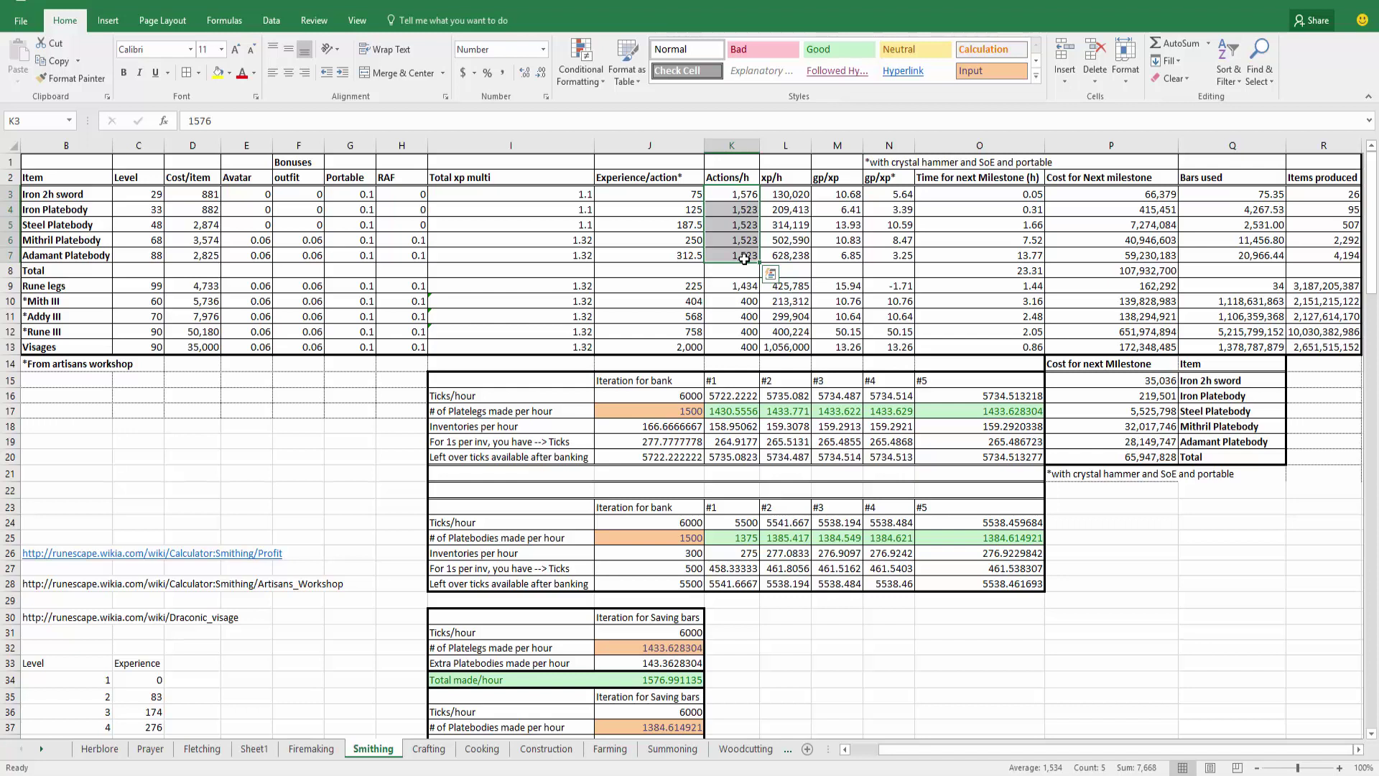
Examine Ticks/hour and the # of Platelegs made per hour formula in the first column of the platelegs bank iteration table.
click(688, 396)
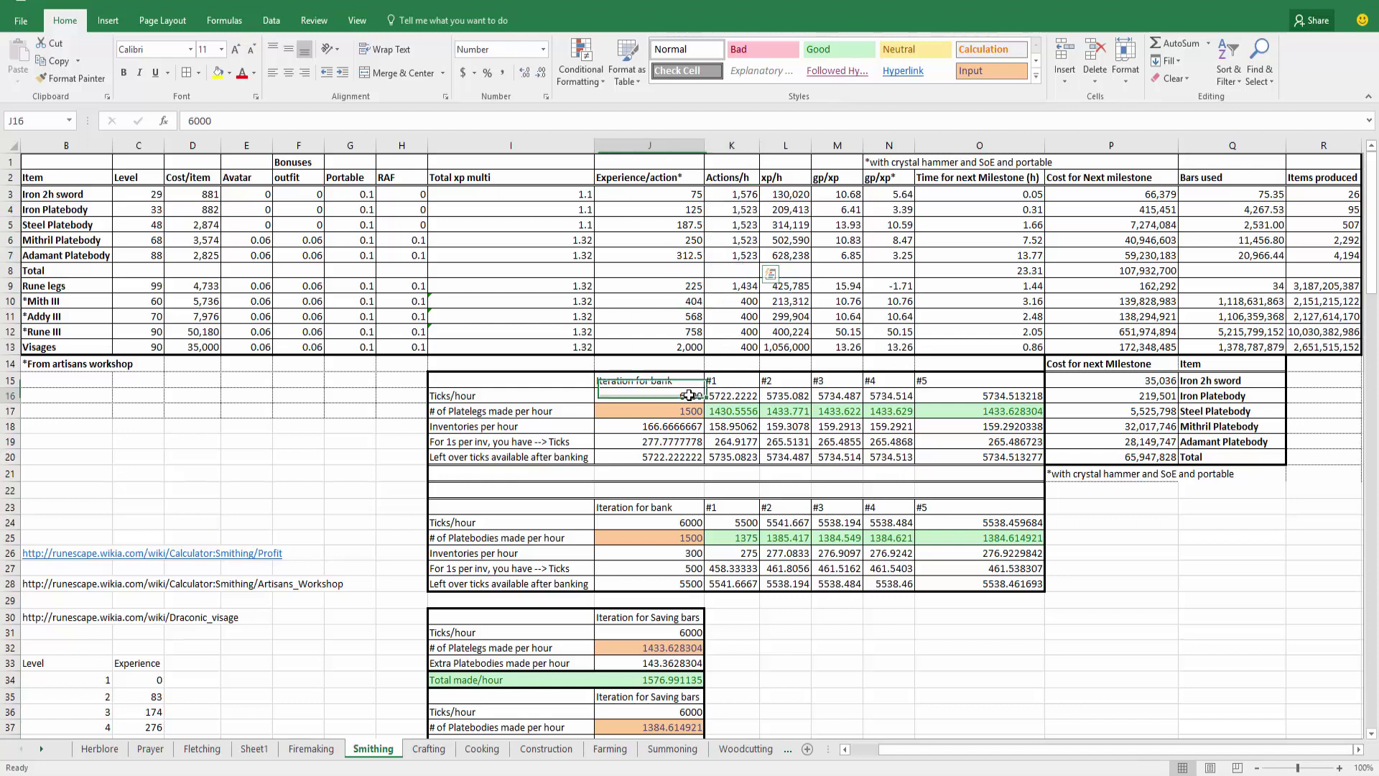
drag(502, 394, 676, 399)
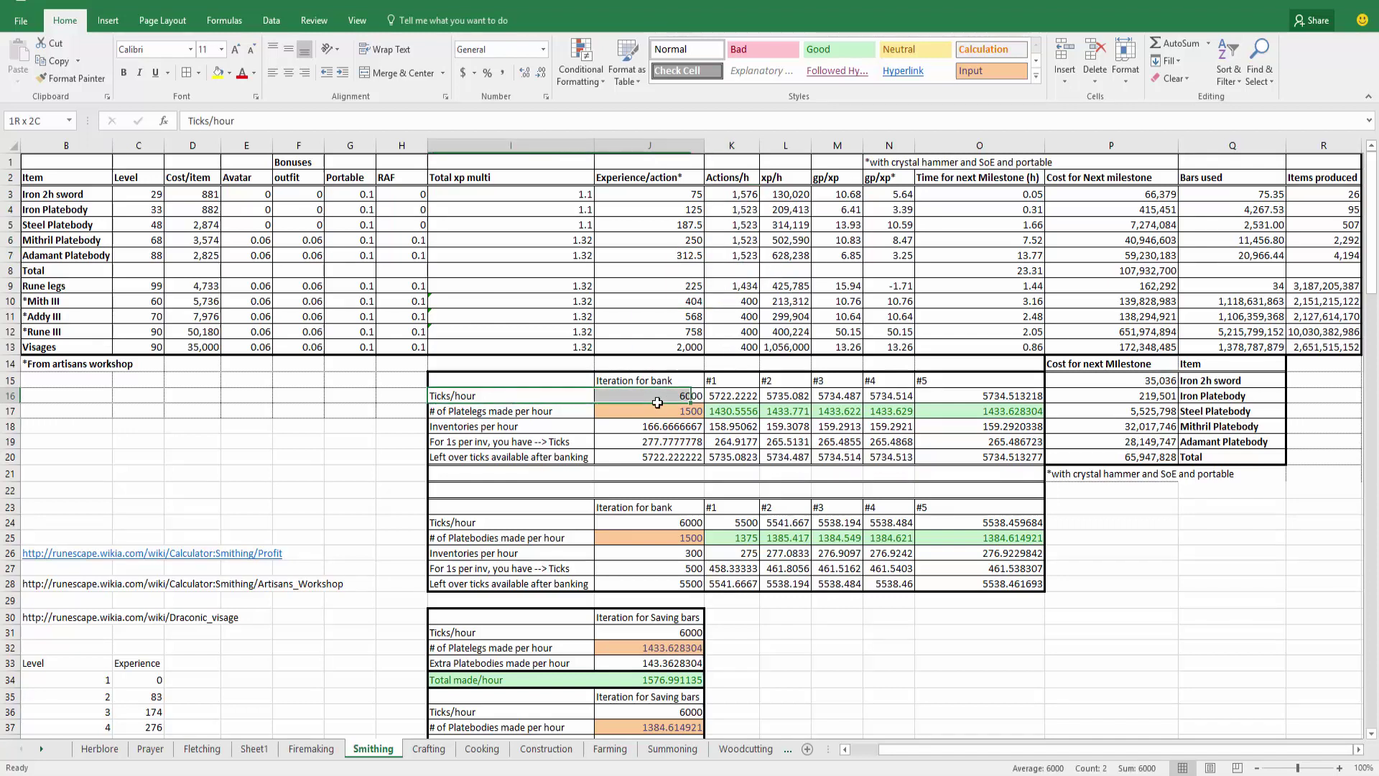
click(529, 412)
click(632, 414)
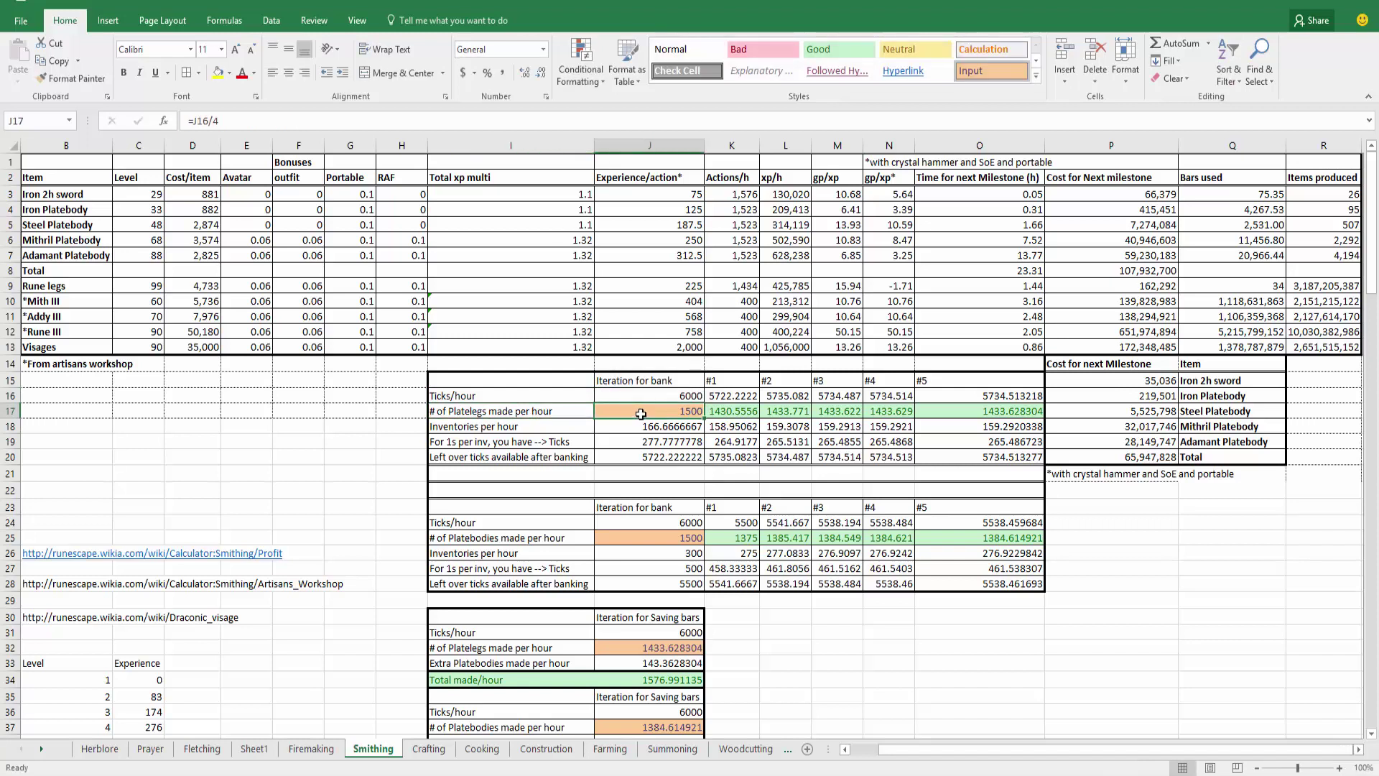
double_click(681, 412)
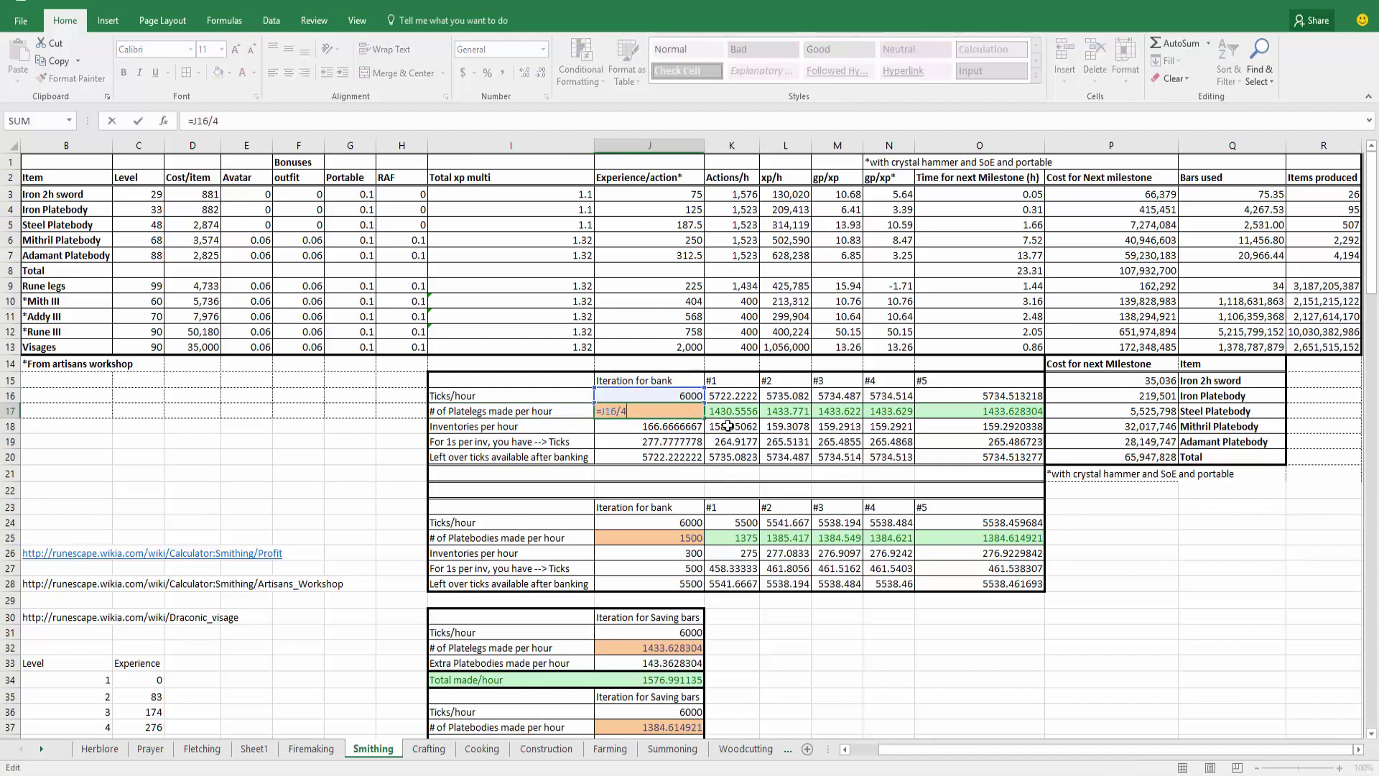
key(Escape)
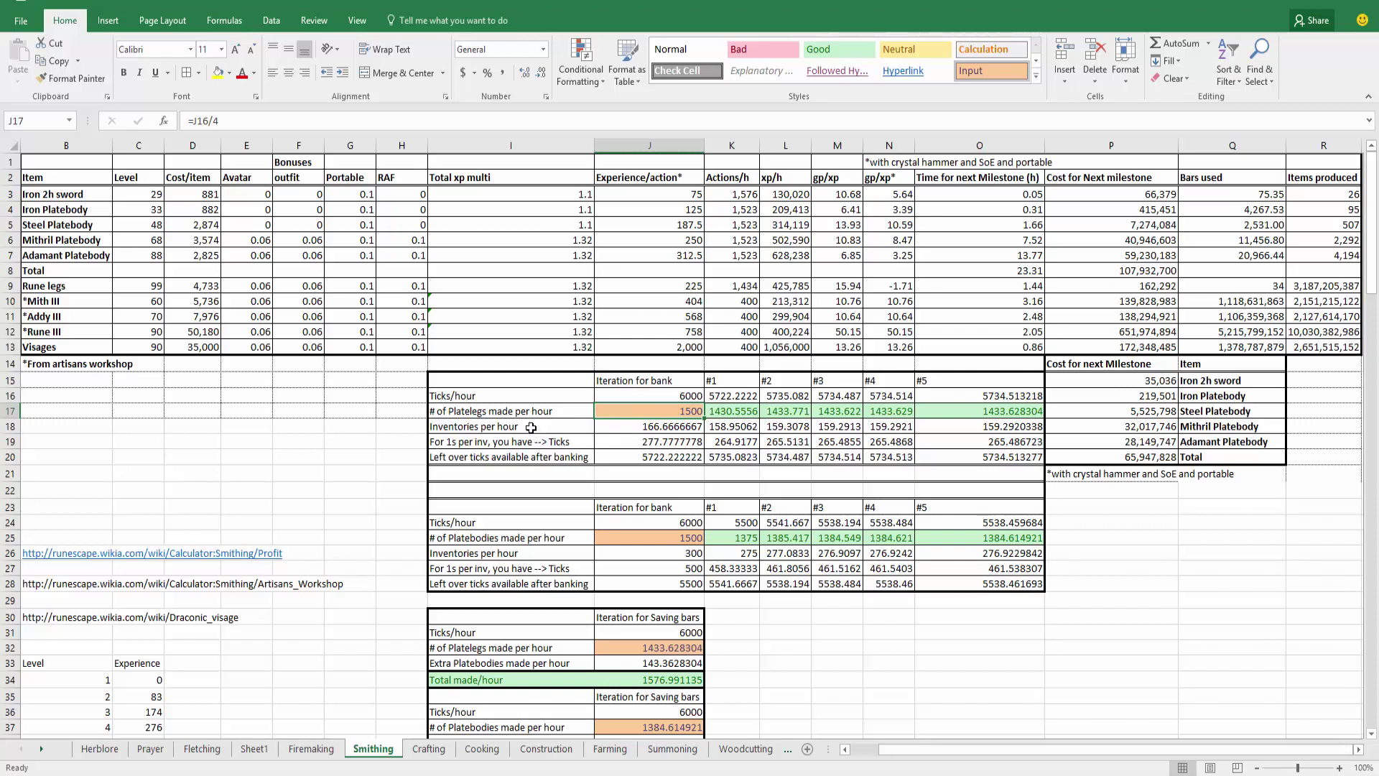
Examine the Inventories per hour formula and its link to # of Platelegs made per hour in the initial bank iteration.
drag(529, 426, 650, 411)
click(654, 410)
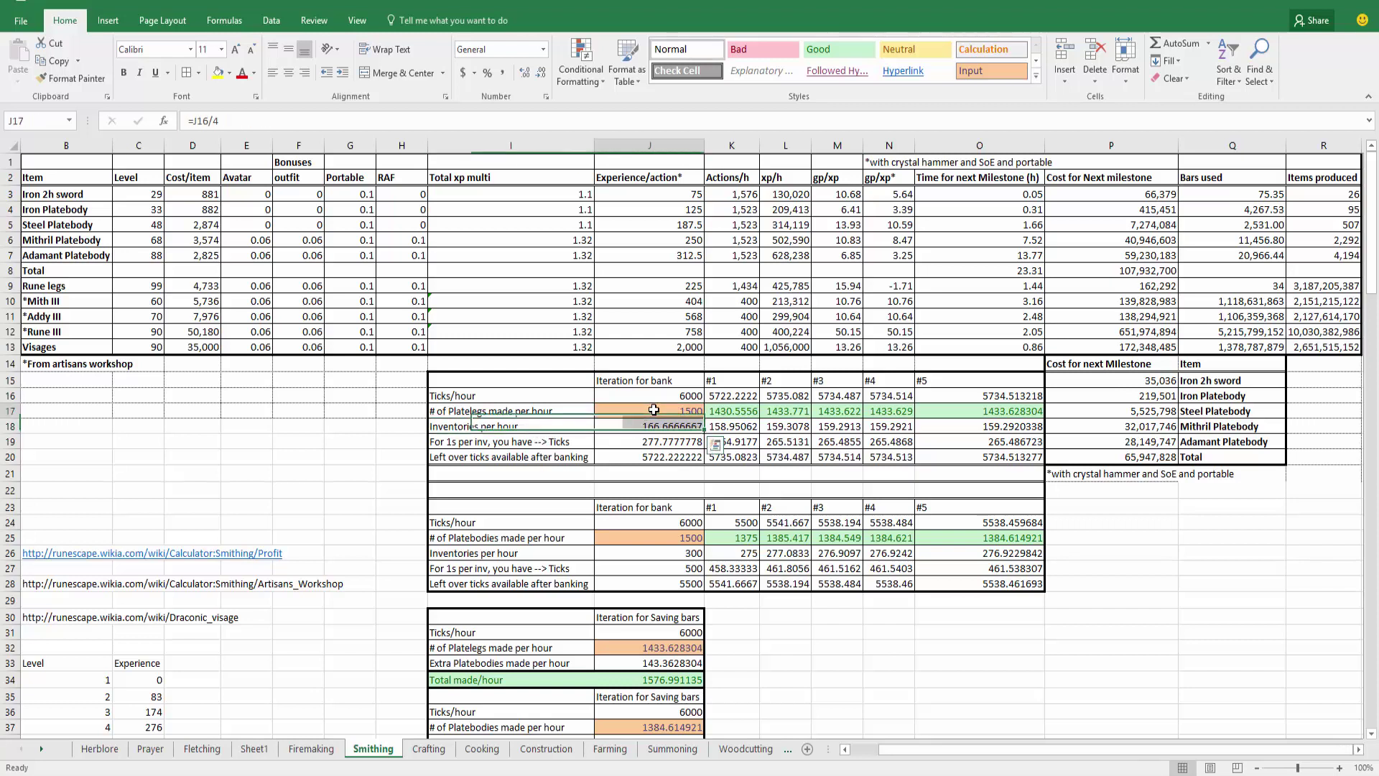
drag(536, 425, 611, 428)
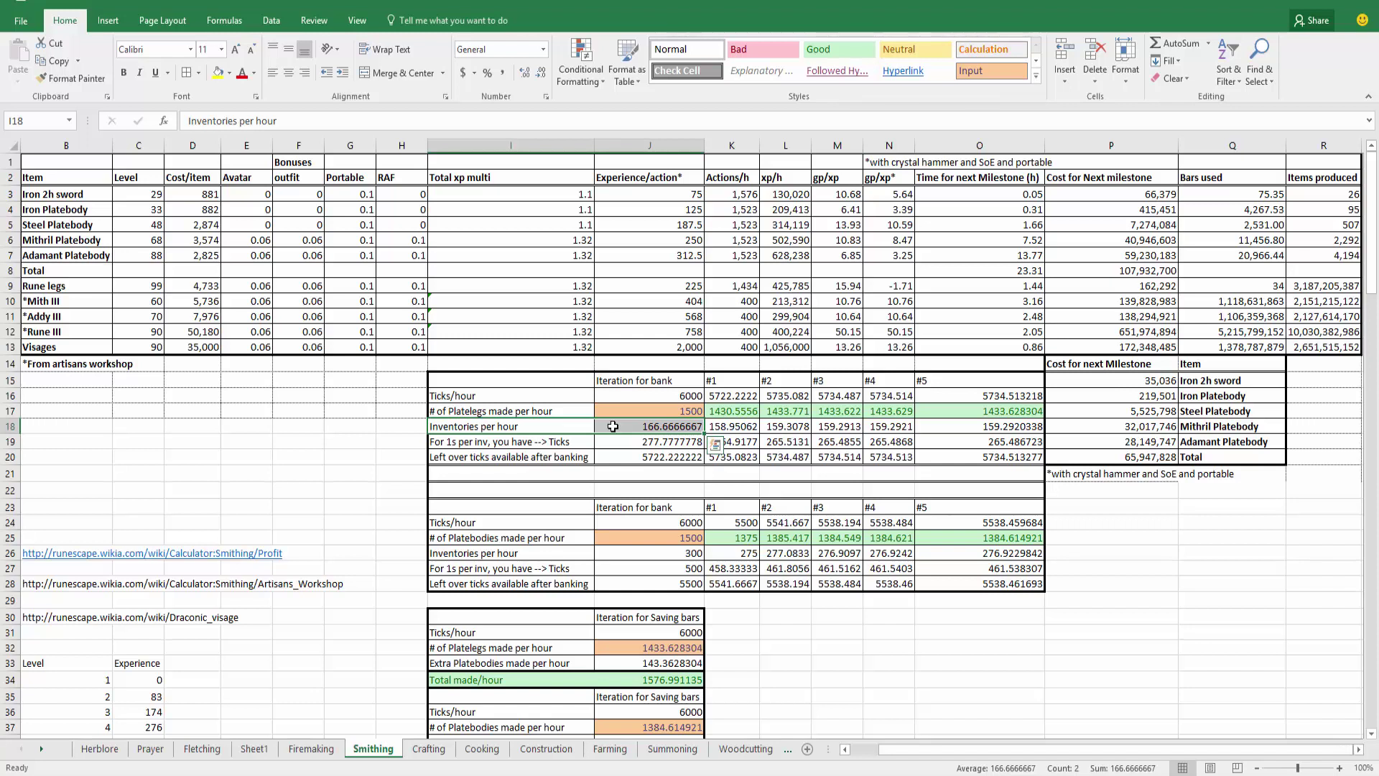
double_click(643, 426)
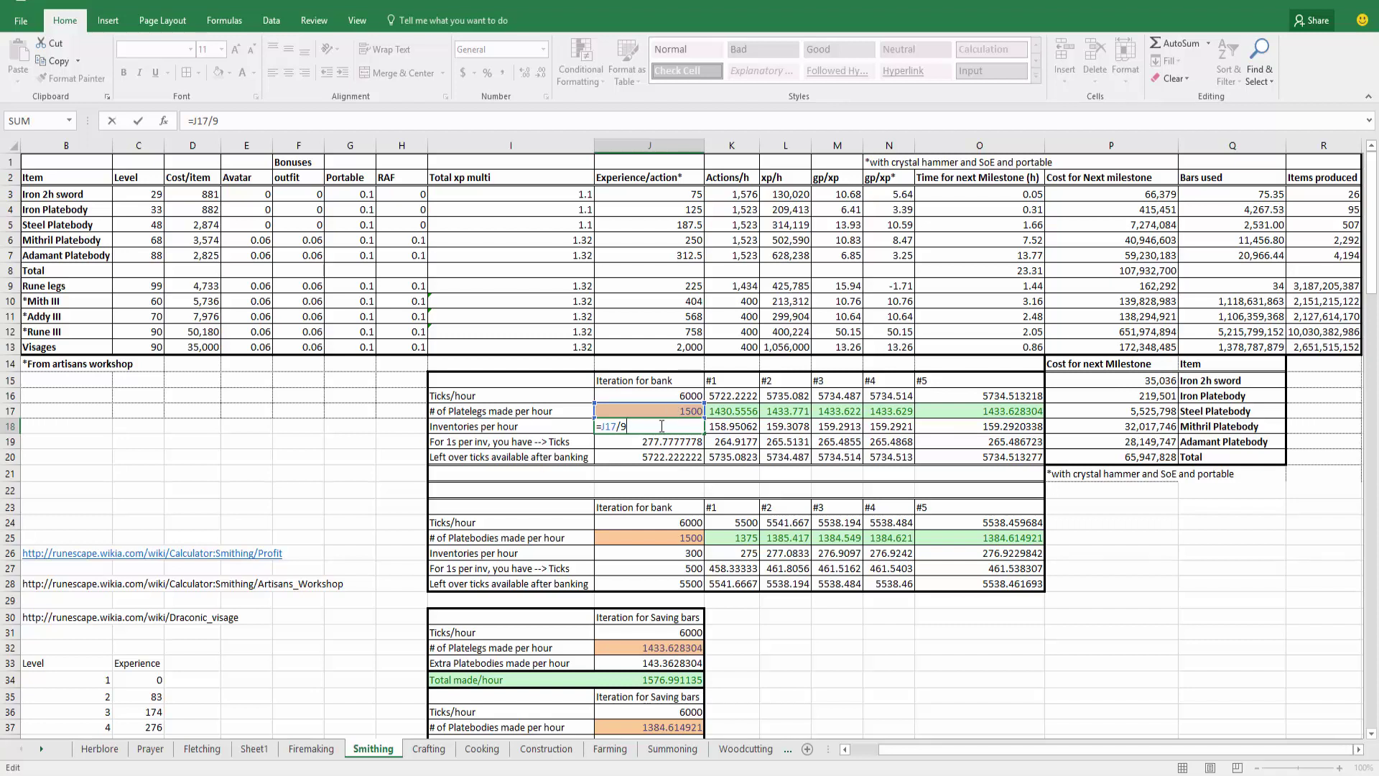
key(ctrl+Return)
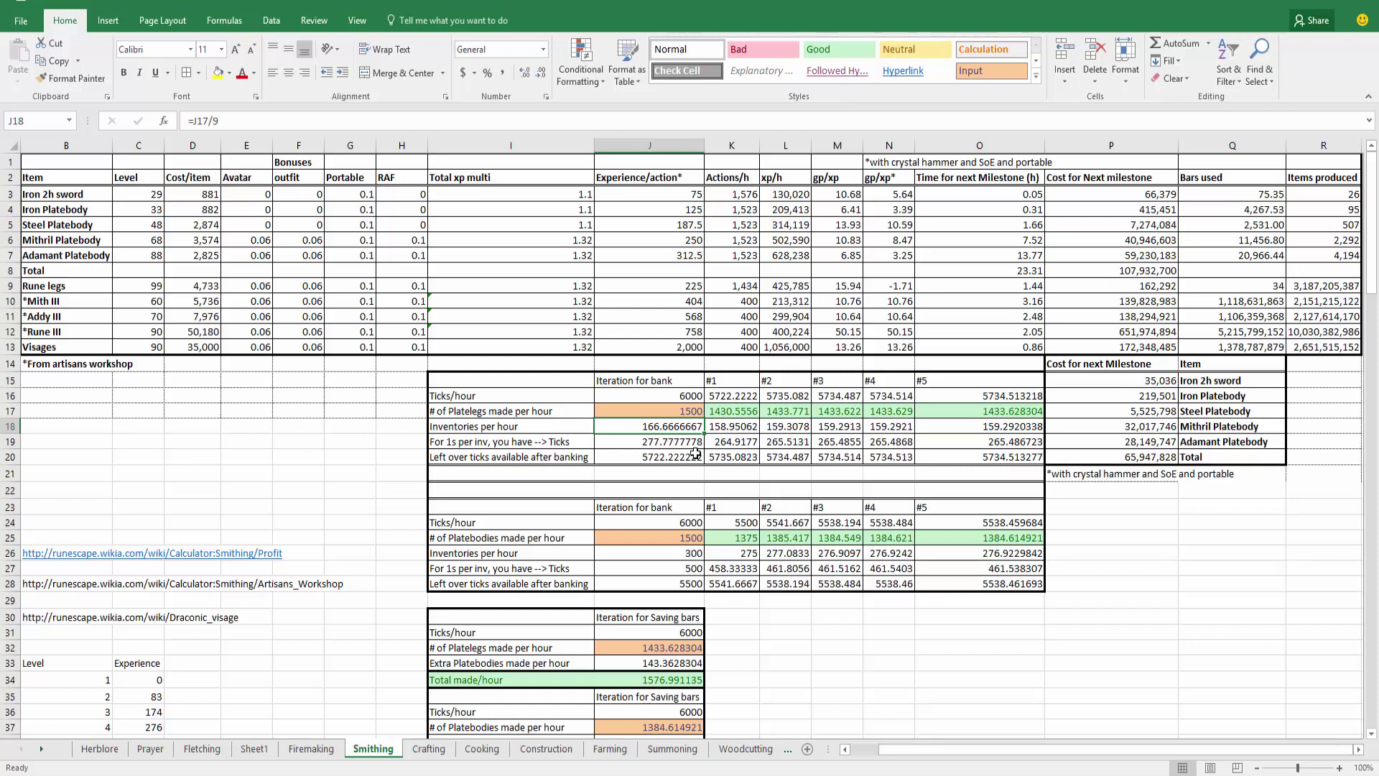
Inspect the formula converting one second per inventory into ticks in the initial platelegs bank iteration.
click(663, 447)
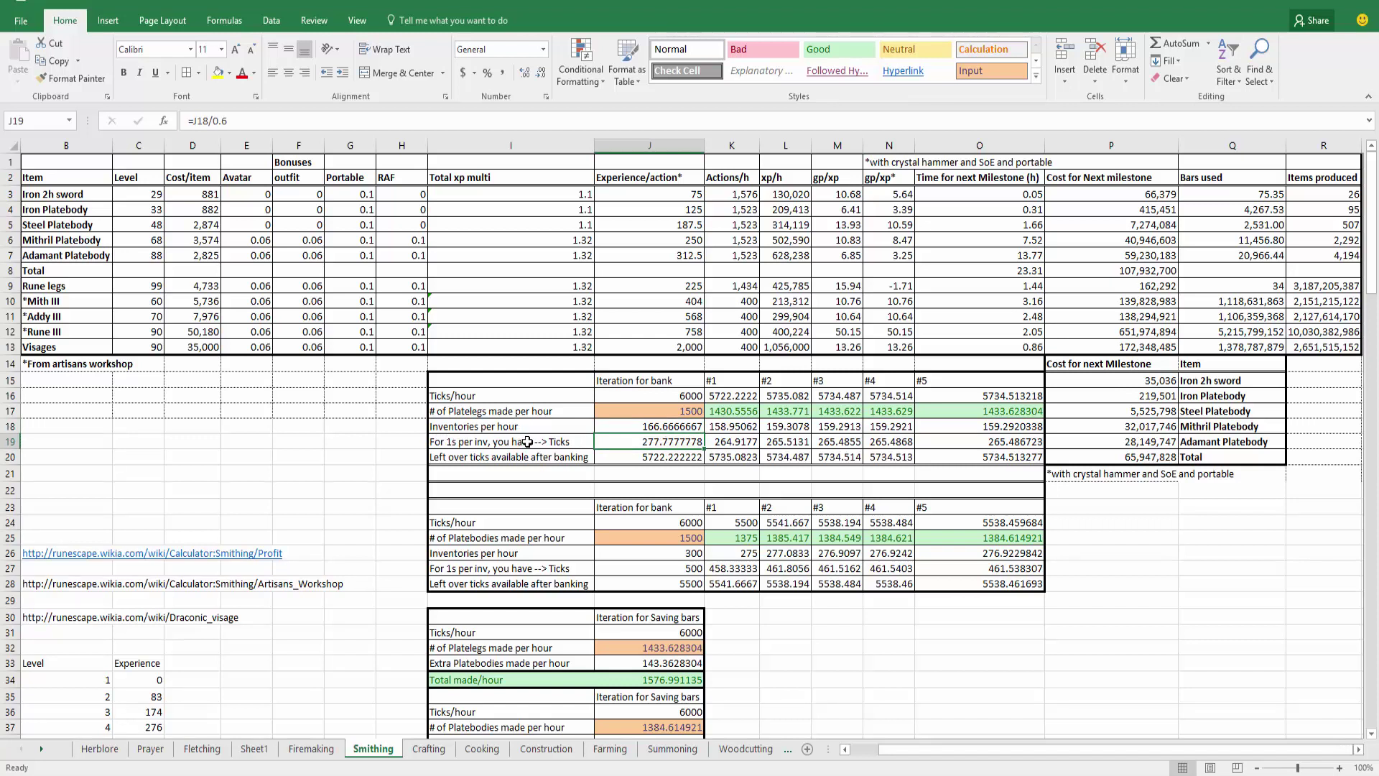
double_click(662, 446)
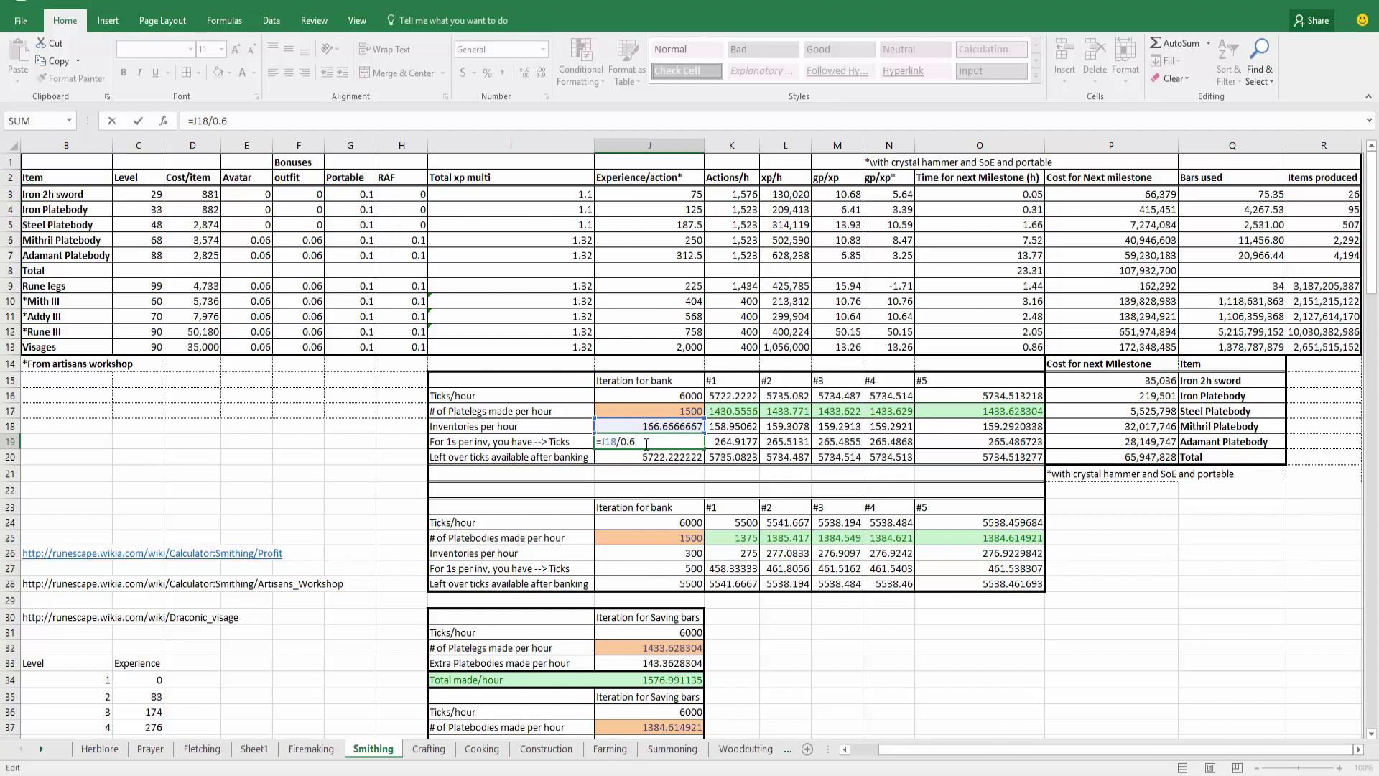
key(Return)
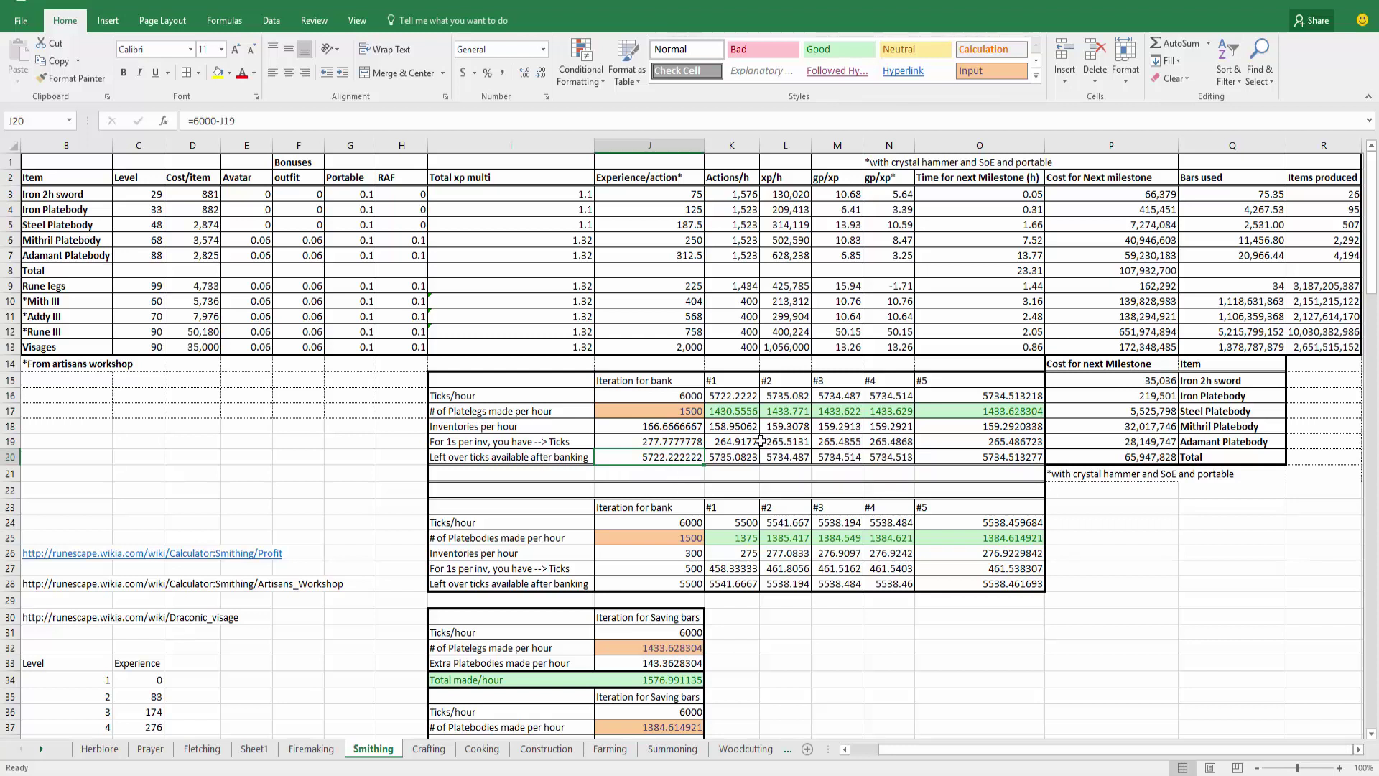
Trace the initial iteration's left over ticks formula into the Ticks/hour cell of iteration #1.
double_click(667, 459)
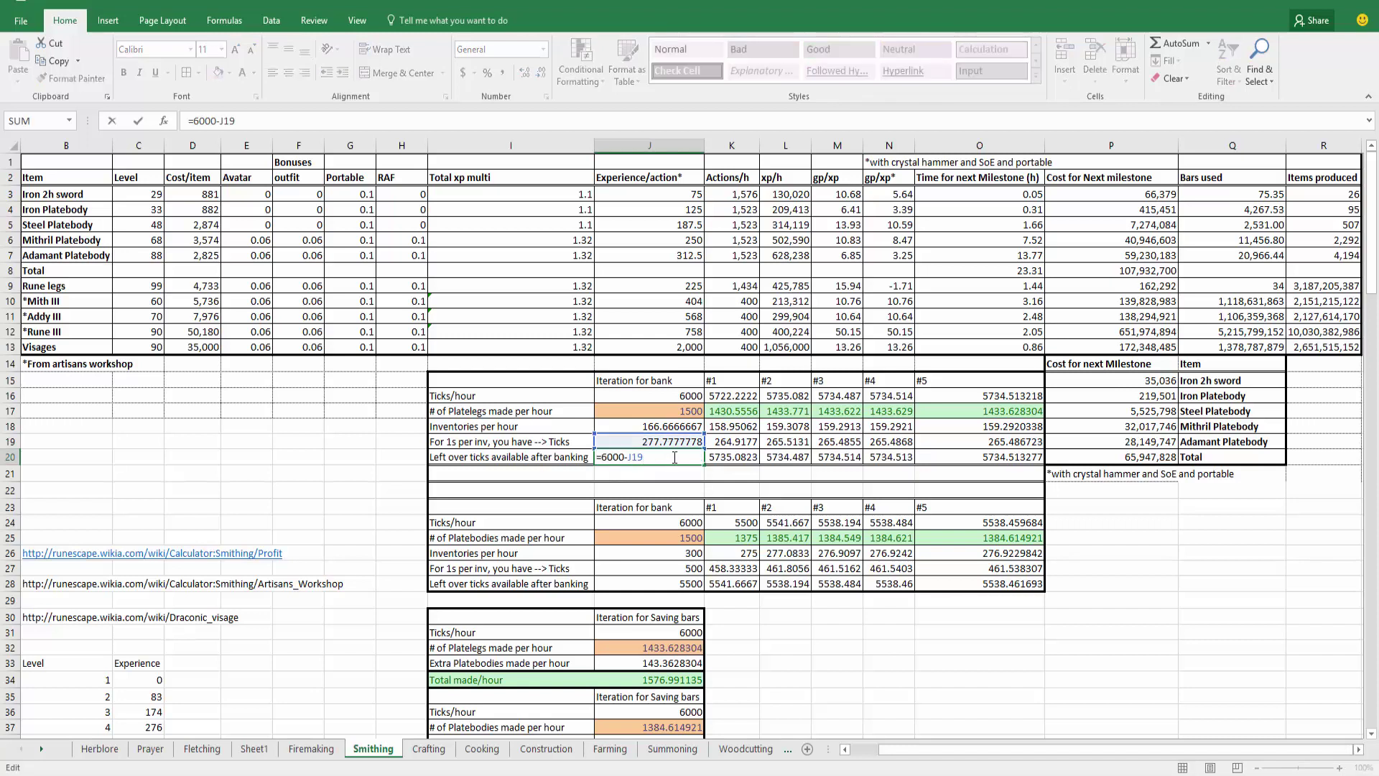
click(615, 457)
double_click(740, 396)
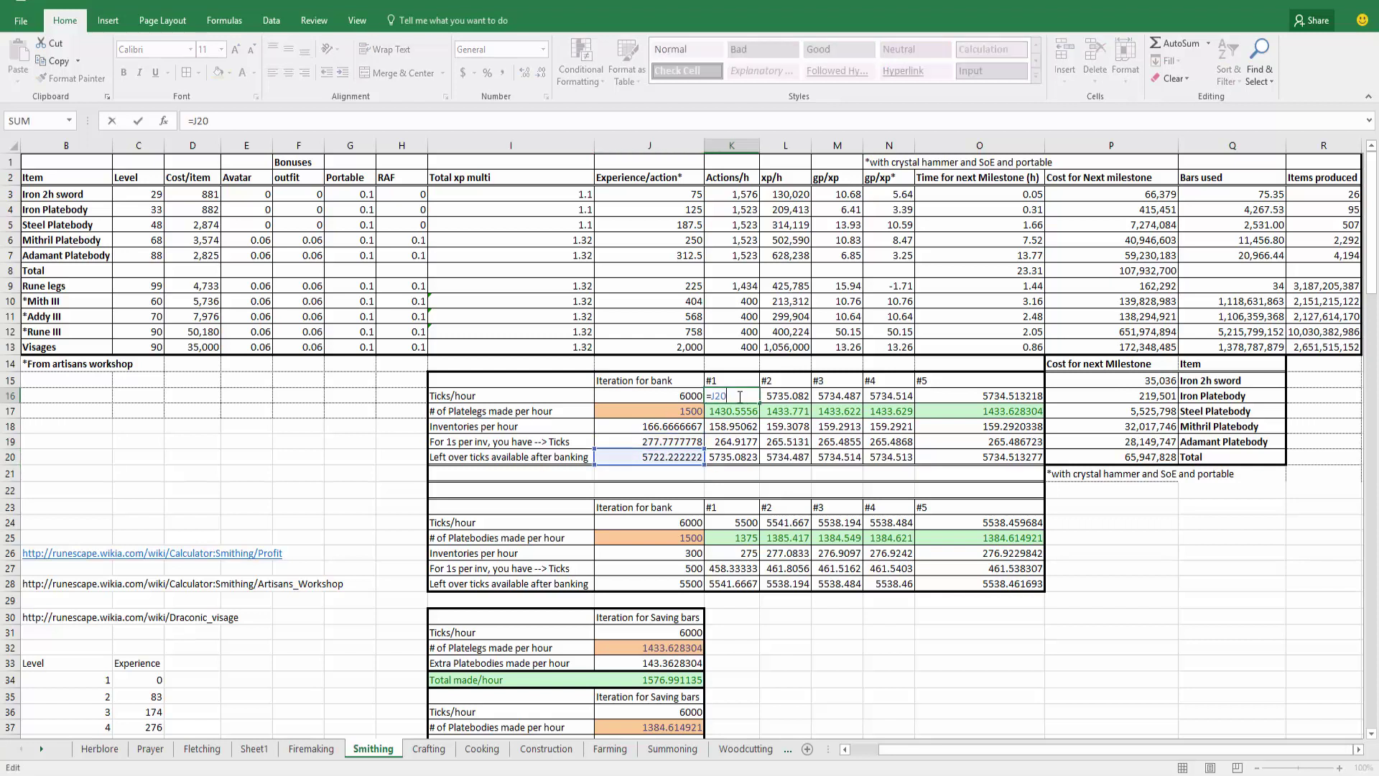
key(ctrl+Return)
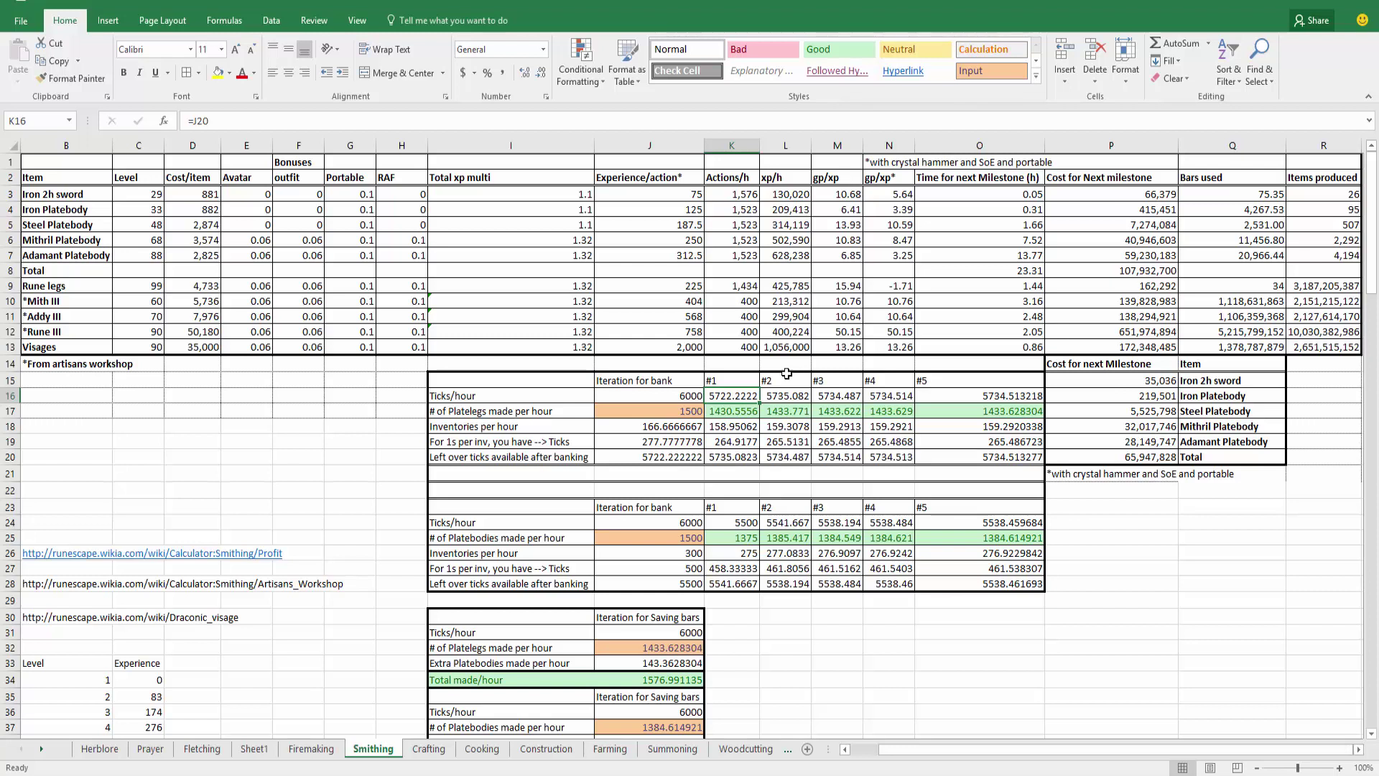
Compare # of Platelegs made per hour across the bank iterations from the initial column through #5.
click(688, 408)
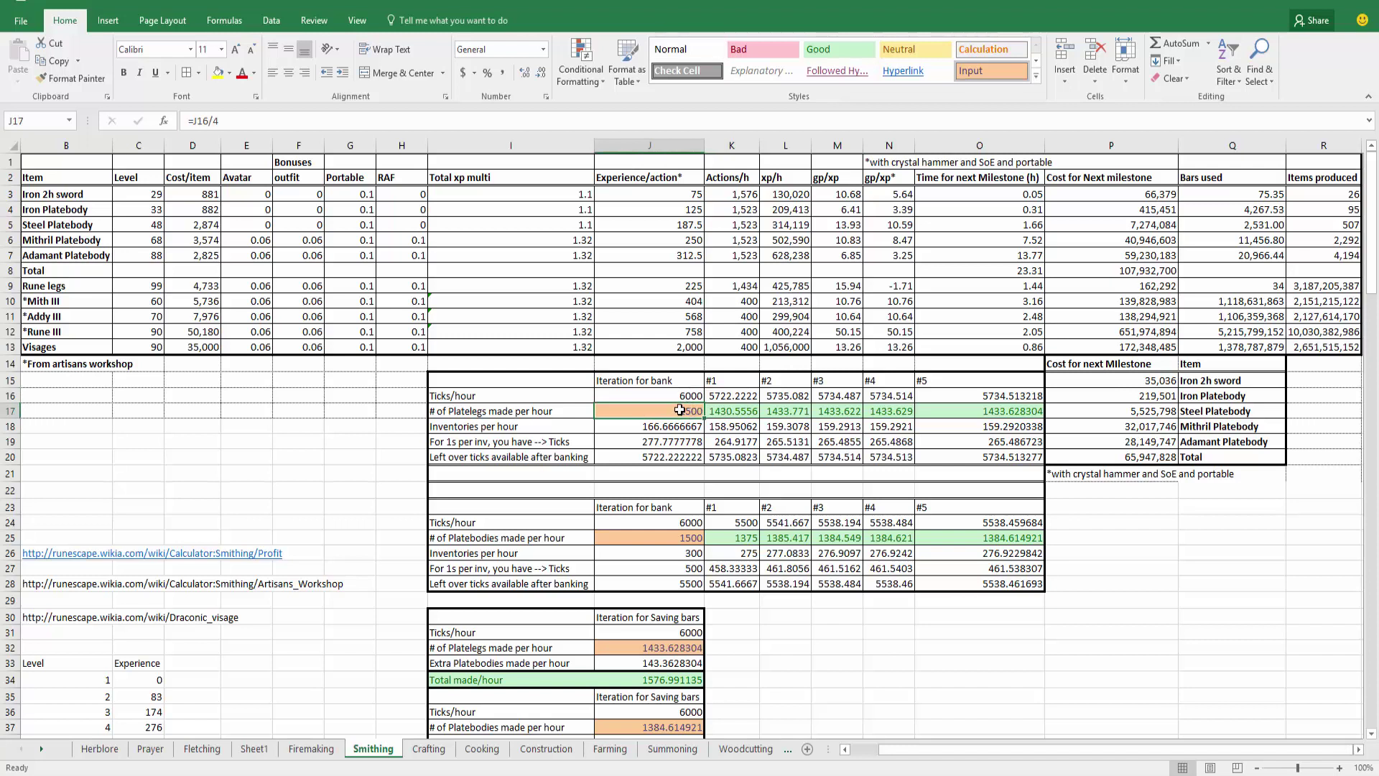
click(743, 411)
click(791, 410)
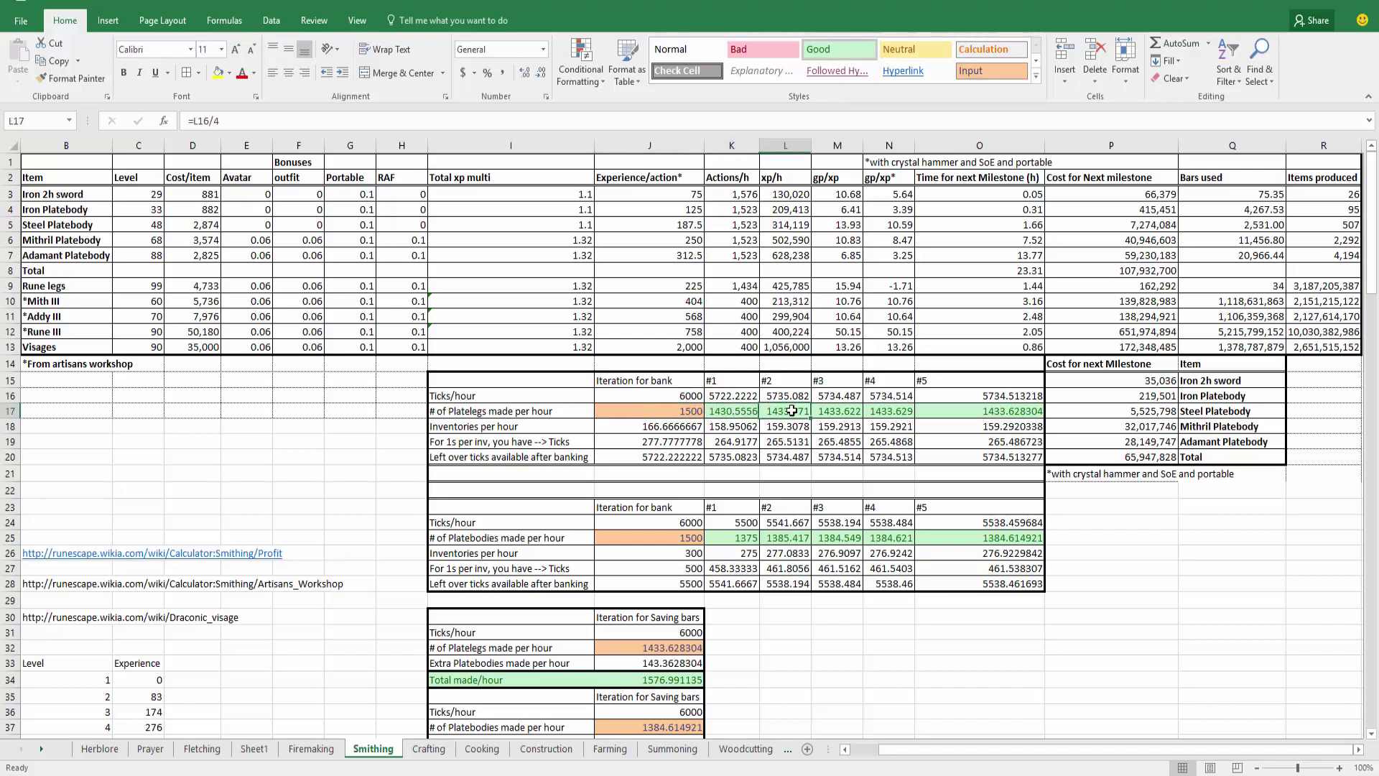
click(831, 409)
click(879, 409)
click(954, 407)
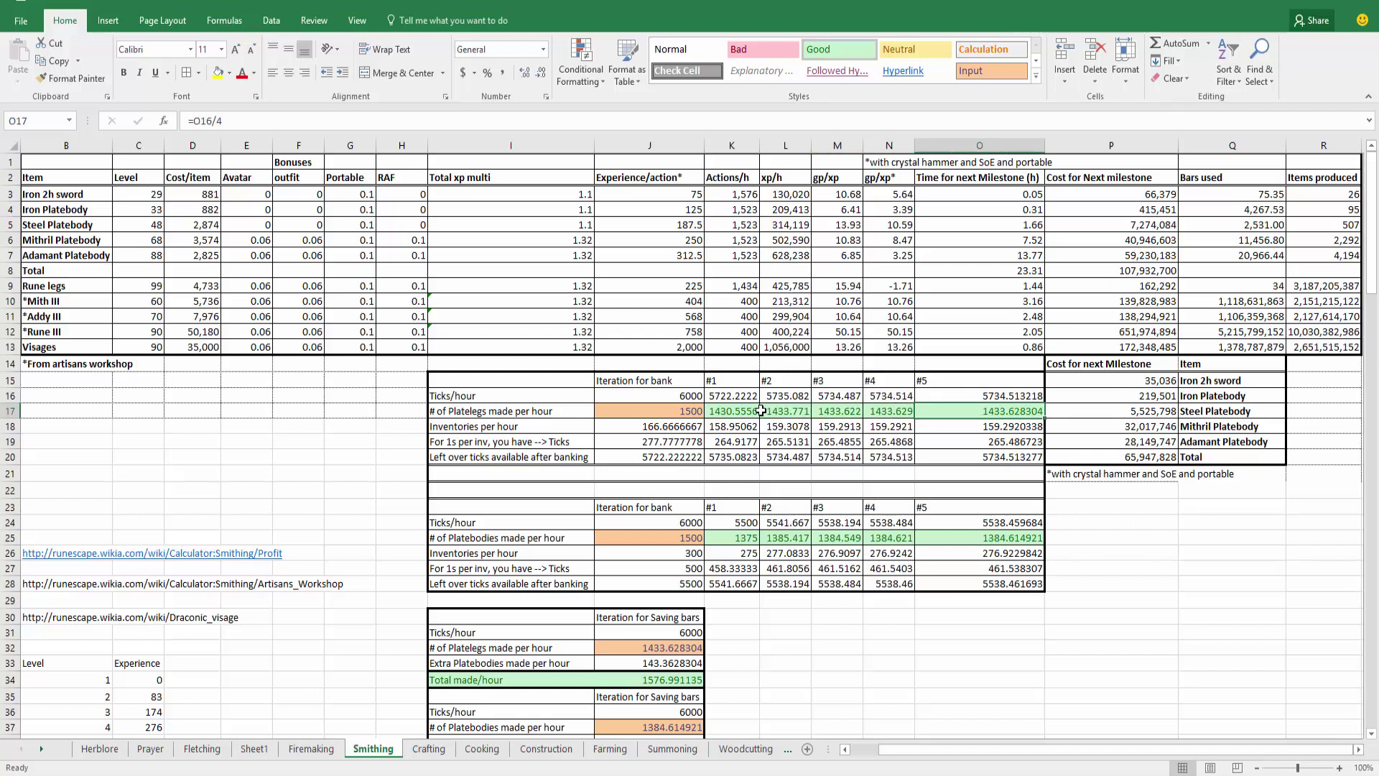
Review iteration #1 of the platelegs table from Ticks/hour down to its left over ticks formula.
drag(734, 396, 734, 453)
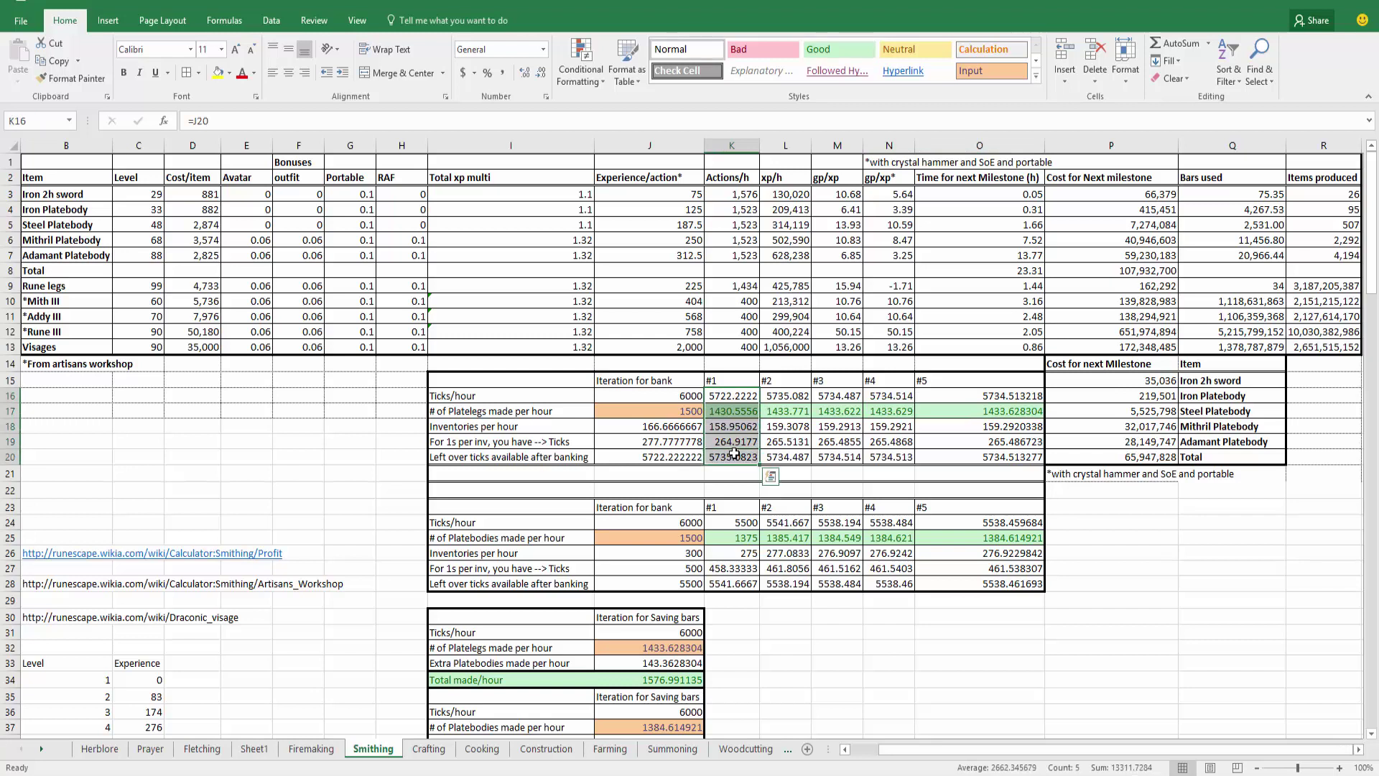
double_click(734, 455)
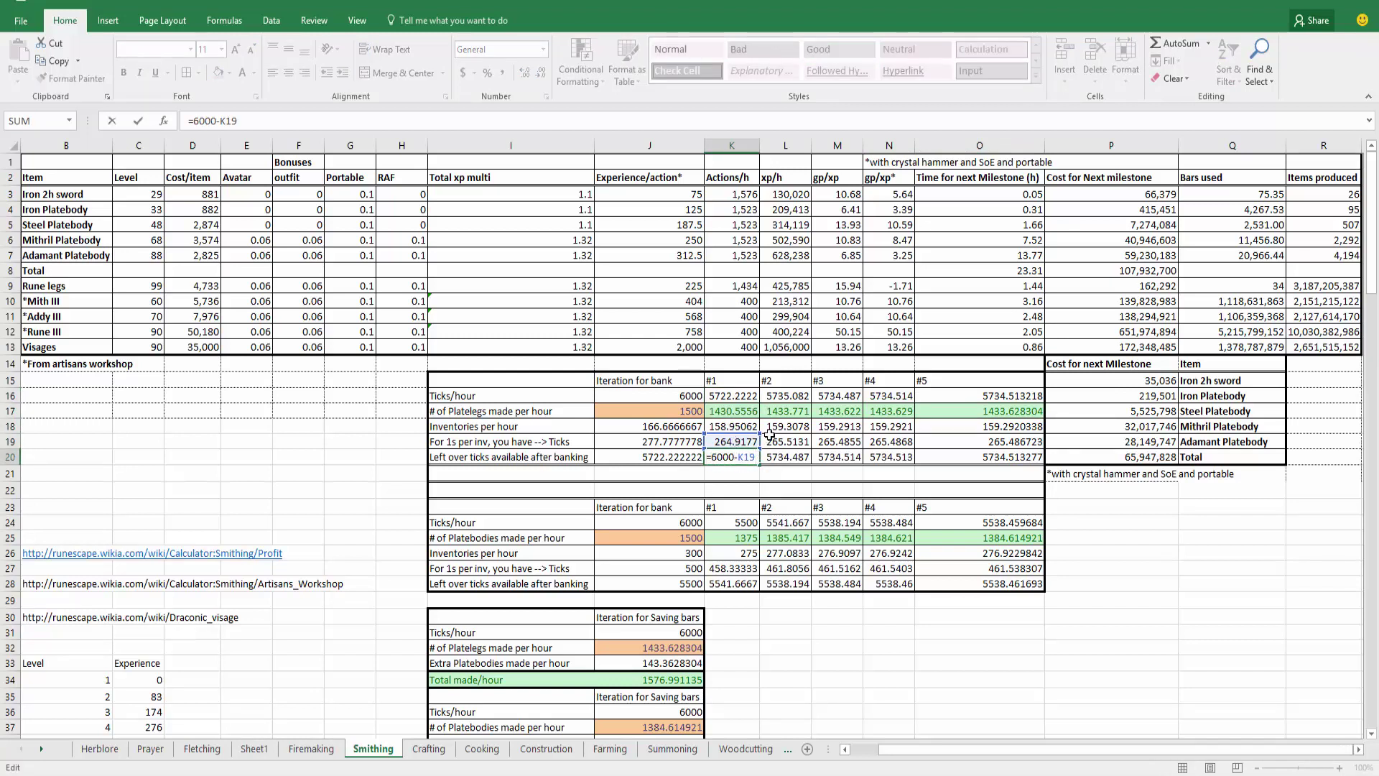
key(Escape)
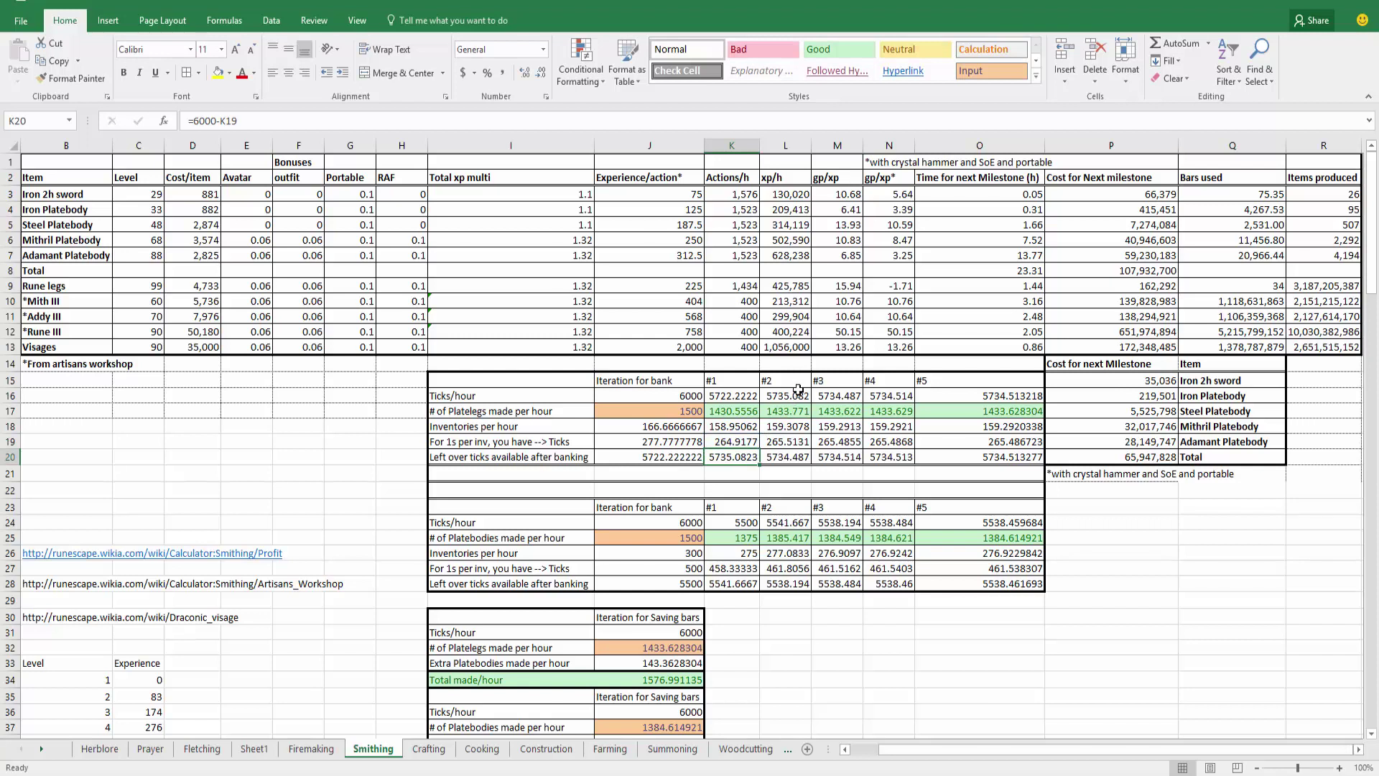
click(741, 400)
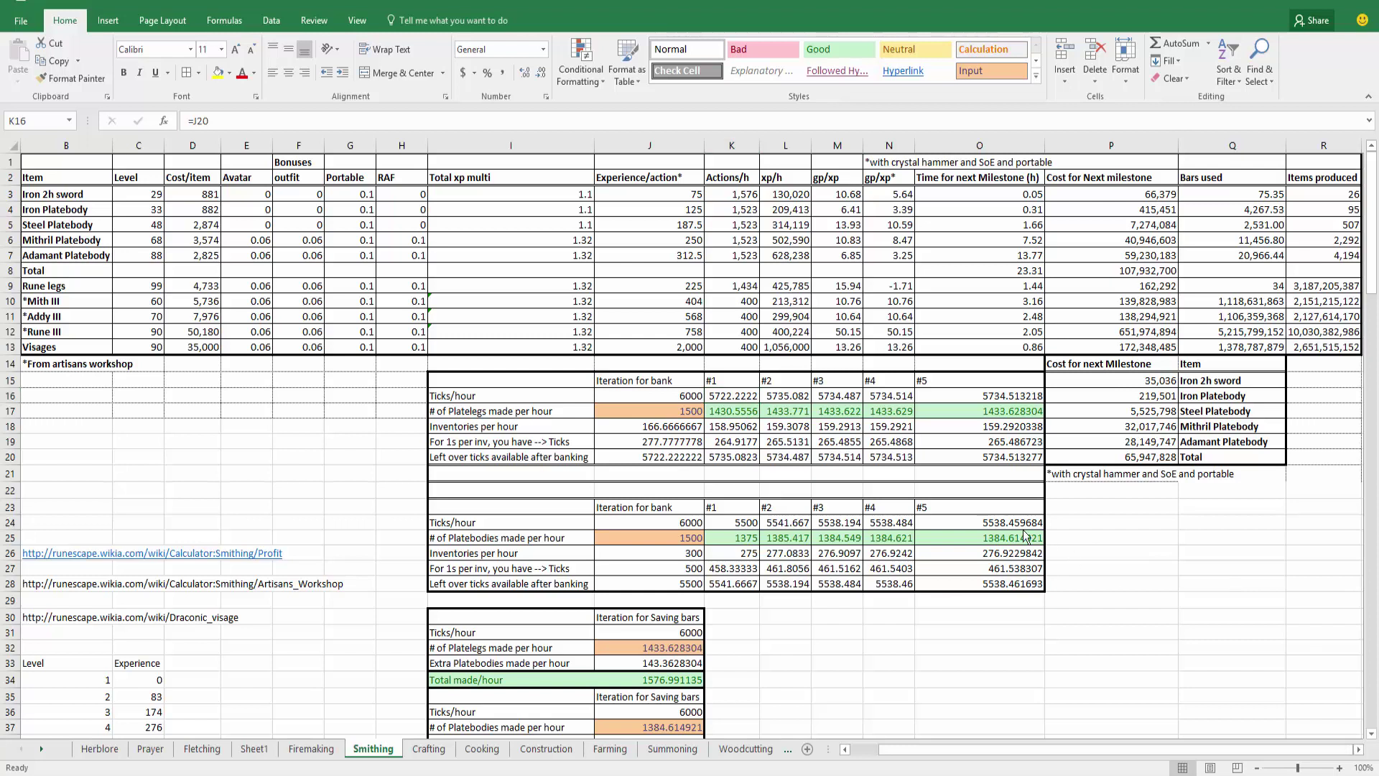
Examine the iteration #5 column and compare its # of Platelegs made per hour with iteration #4.
click(981, 410)
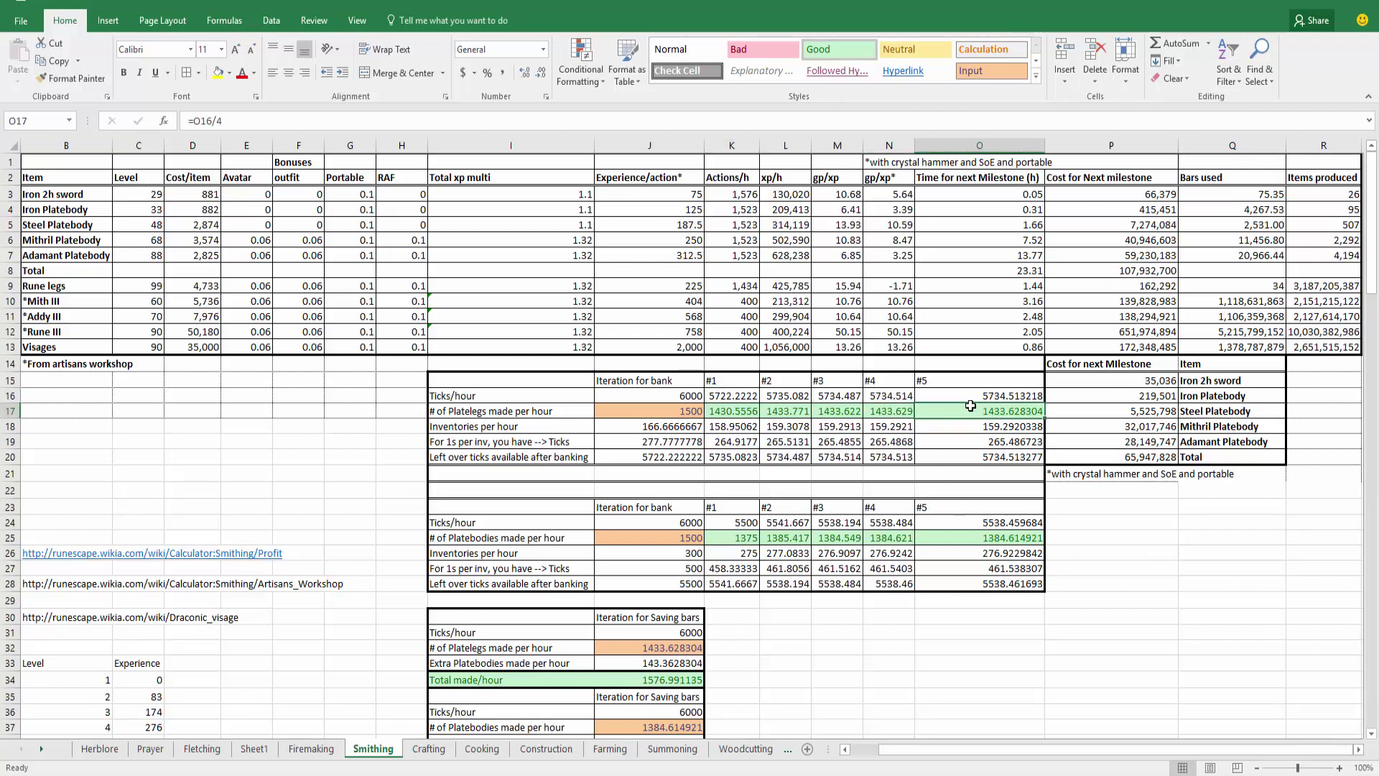
drag(951, 380, 952, 457)
click(890, 410)
click(959, 411)
click(900, 410)
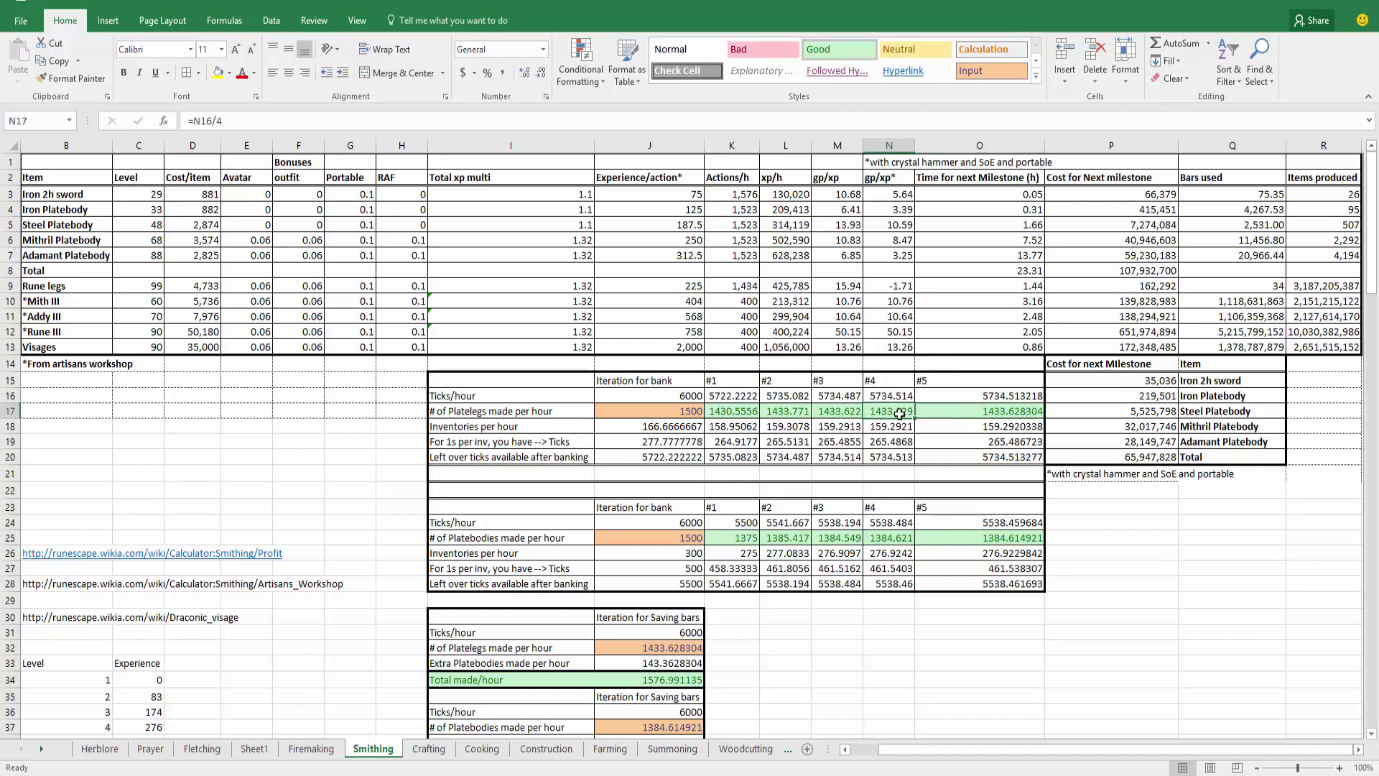
Compare # of Platelegs made per hour in iteration #4 directly against iteration #5.
click(942, 410)
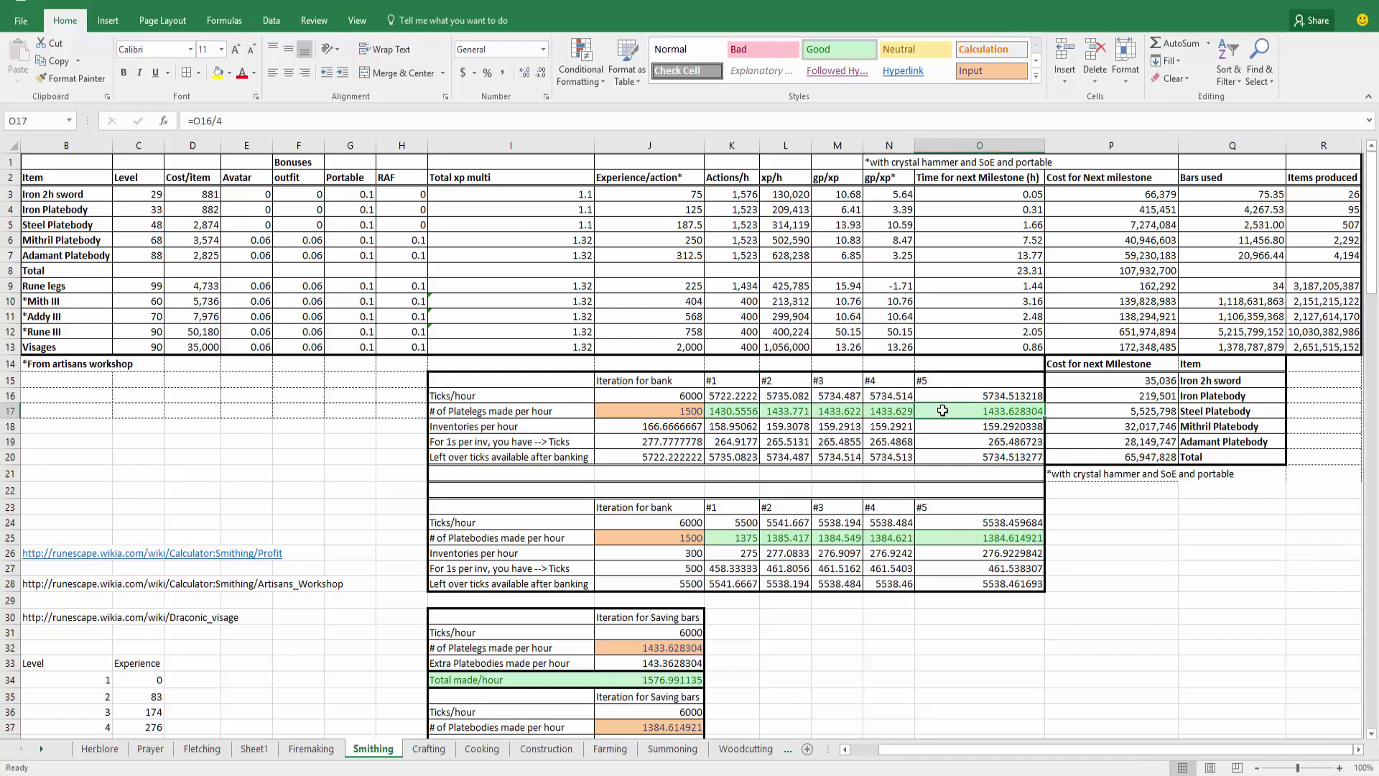
drag(904, 410, 940, 411)
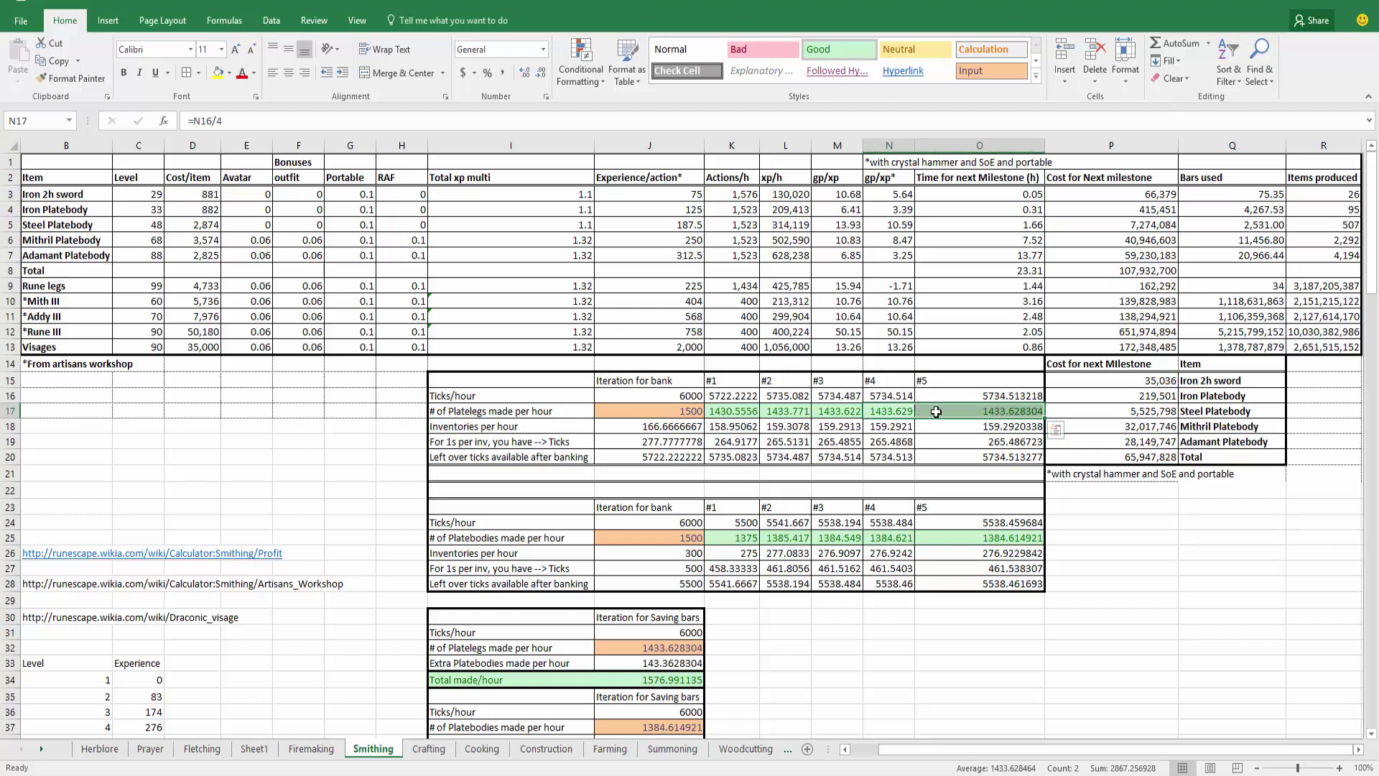
click(890, 411)
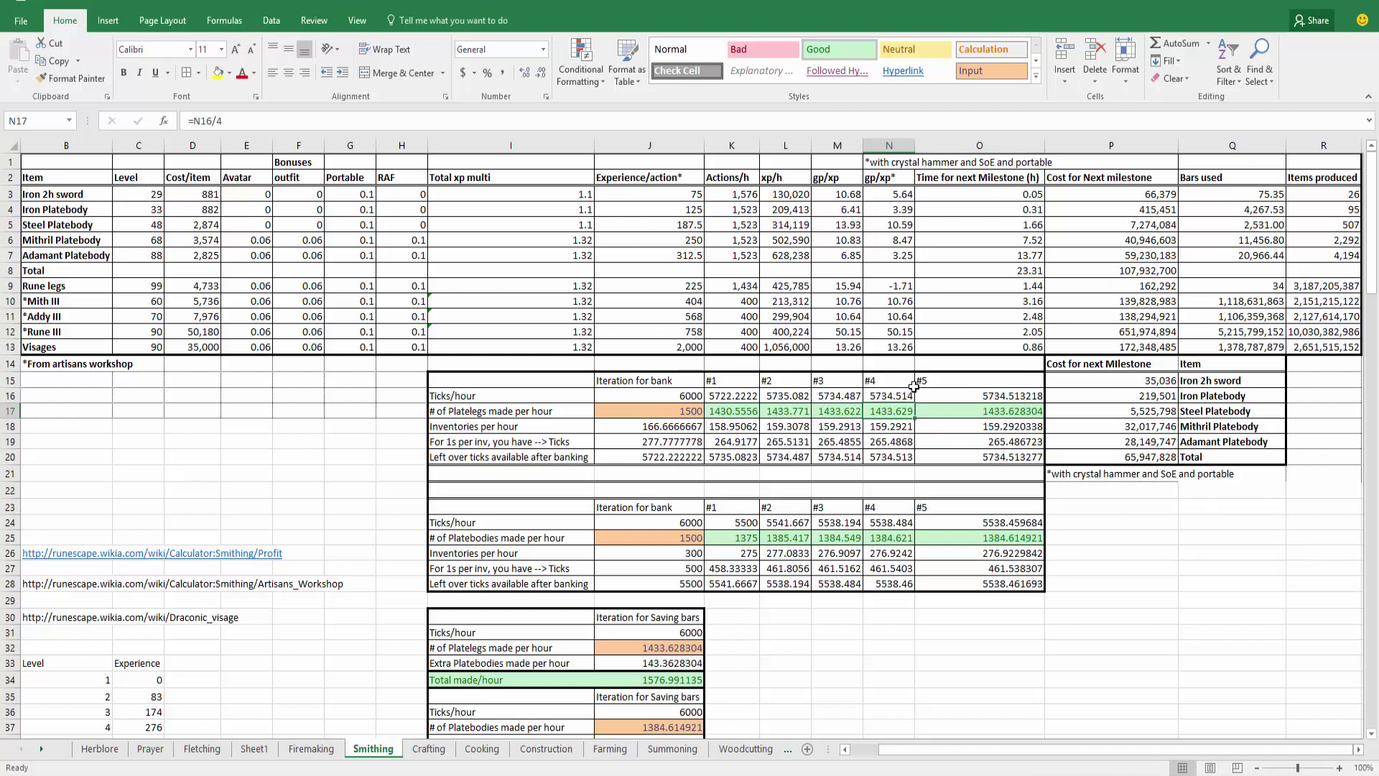
click(1006, 411)
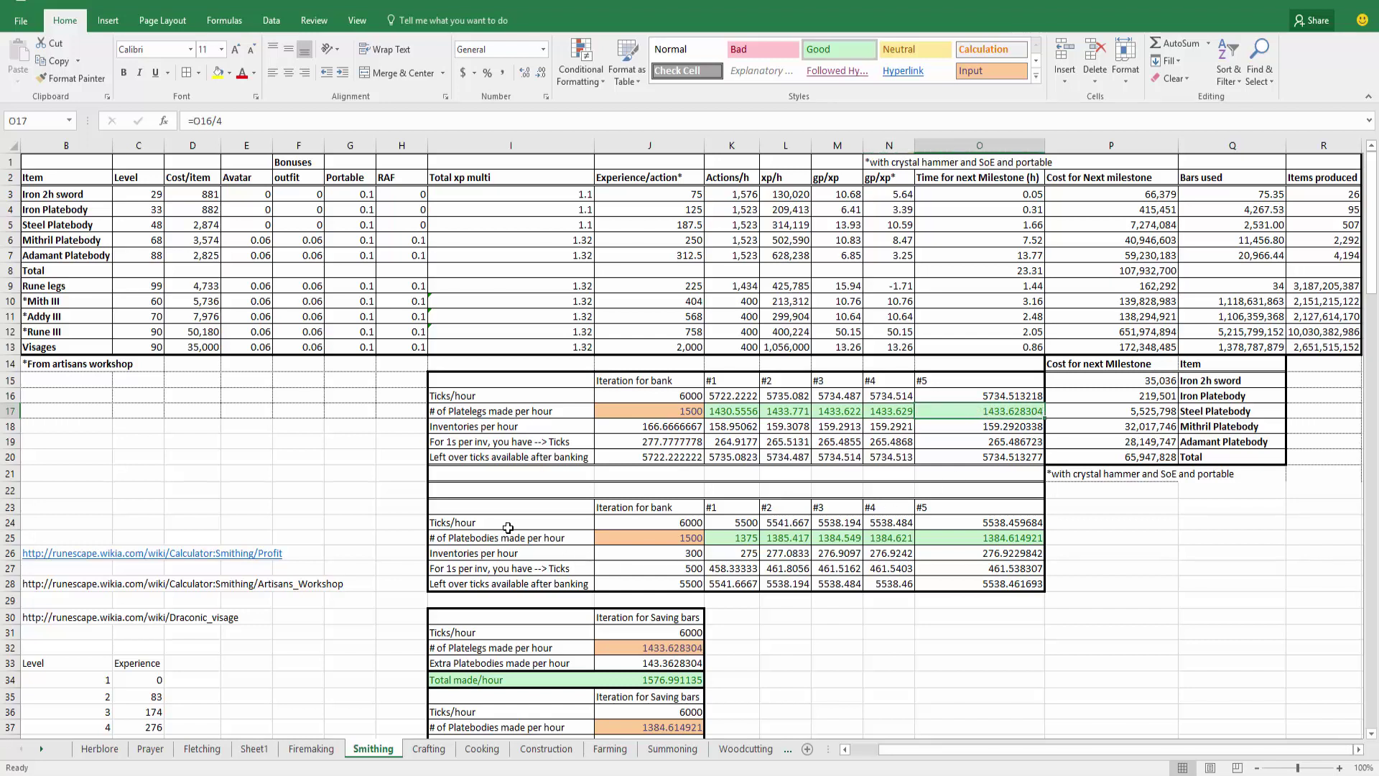
Examine the platebodies bank table, comparing its Inventories per hour formula with the platelegs one, and check # of Platebodies made per hour in iteration #5.
drag(643, 522, 650, 584)
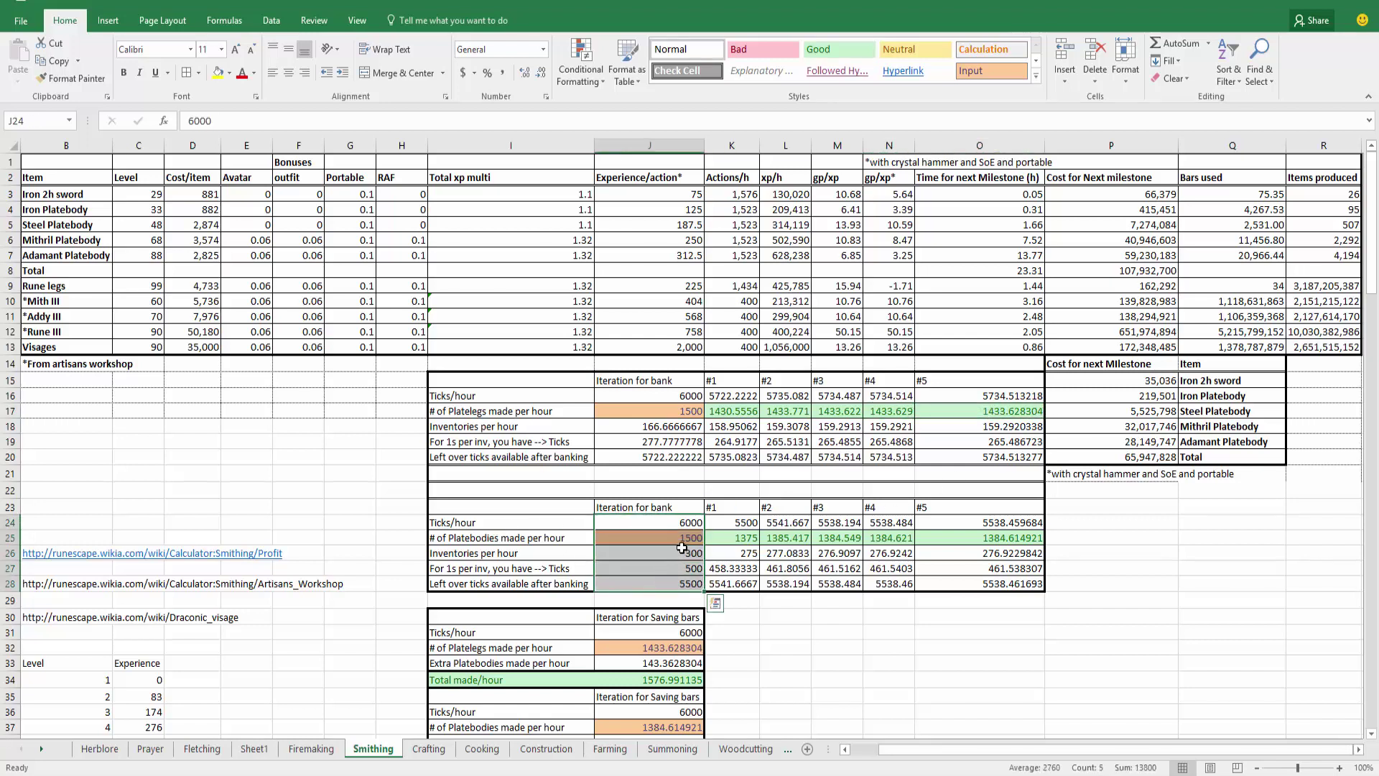
click(509, 541)
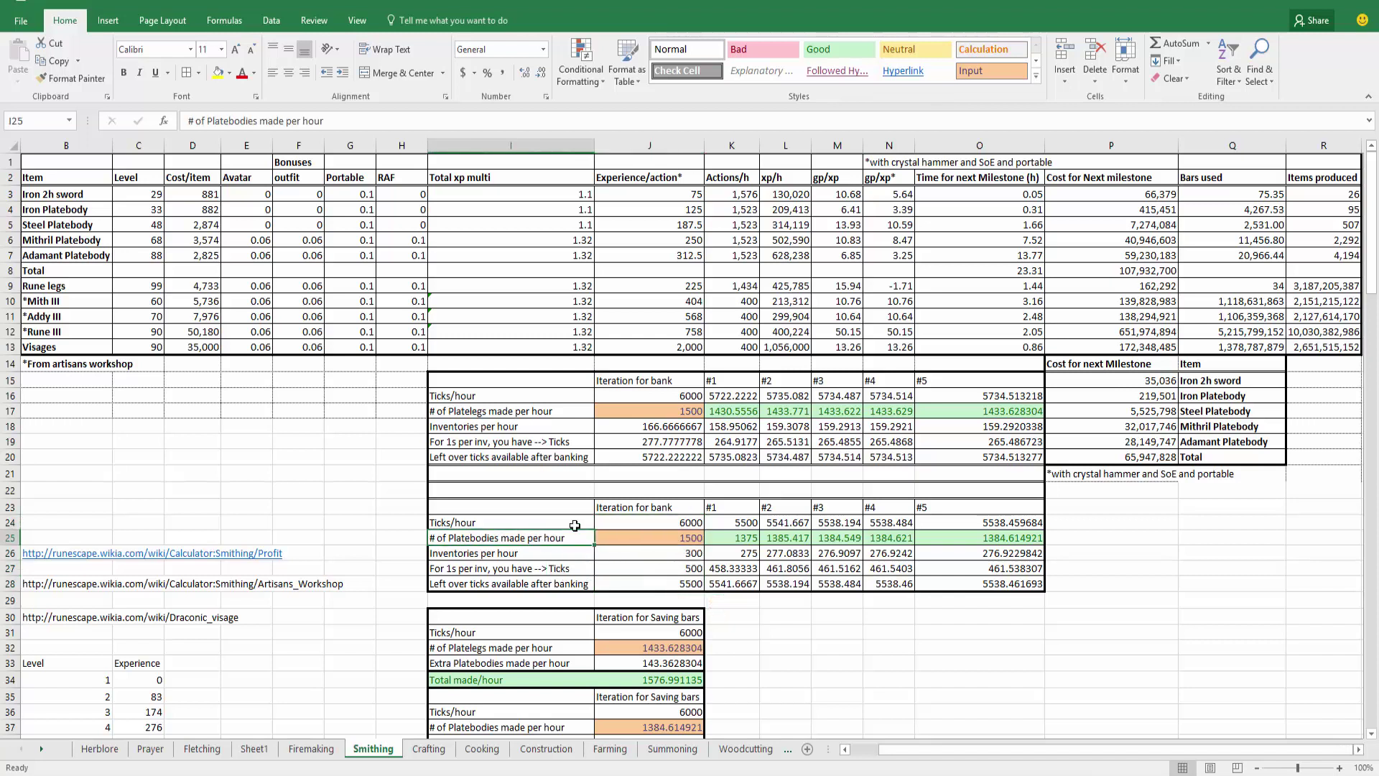
double_click(673, 553)
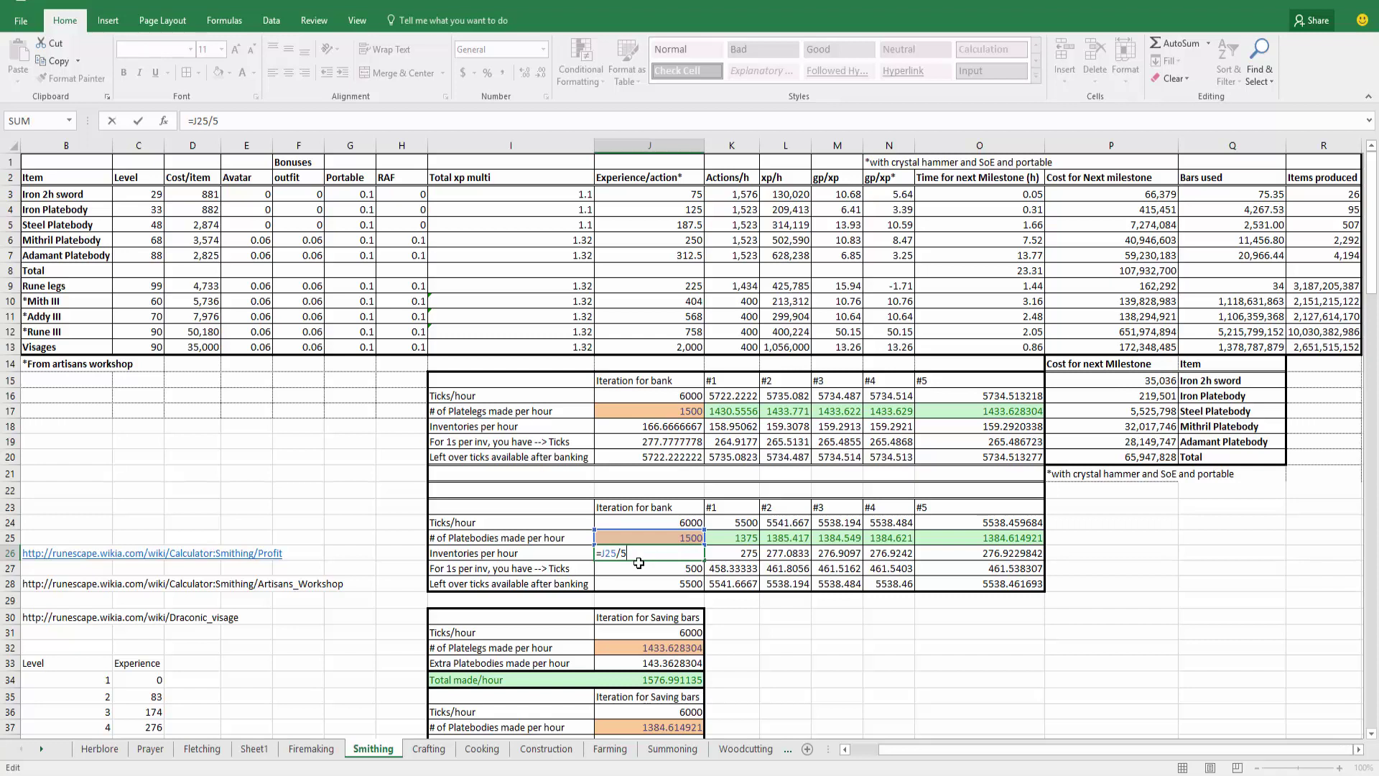
click(662, 472)
double_click(668, 426)
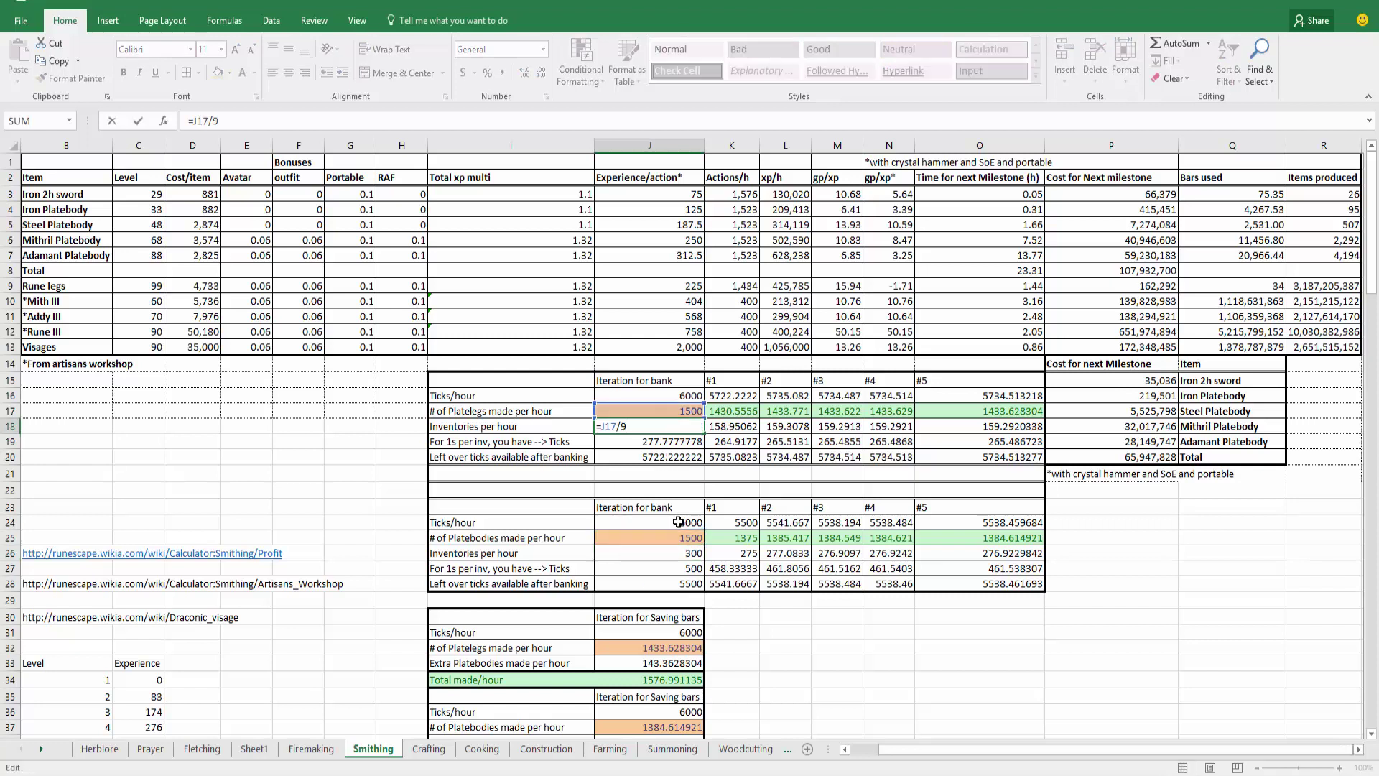
key(Escape)
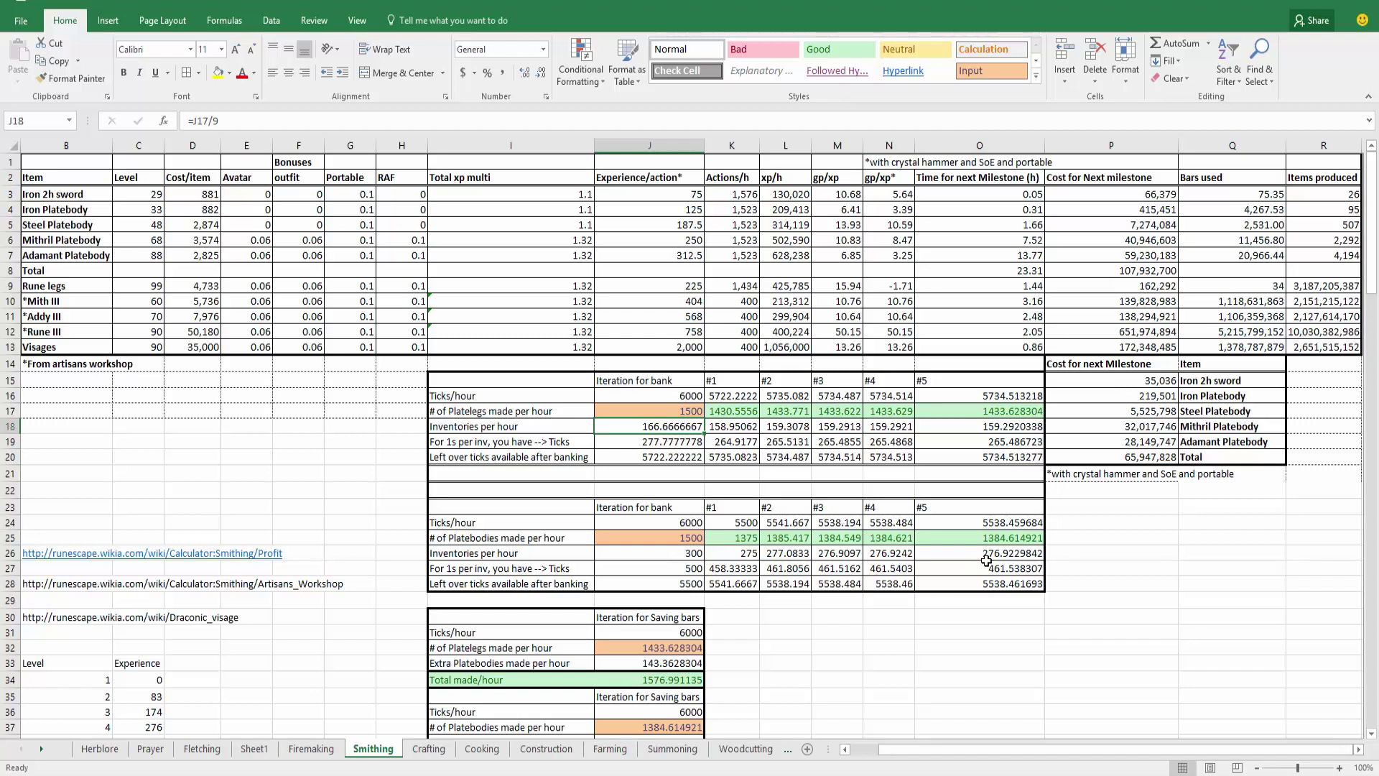
click(975, 540)
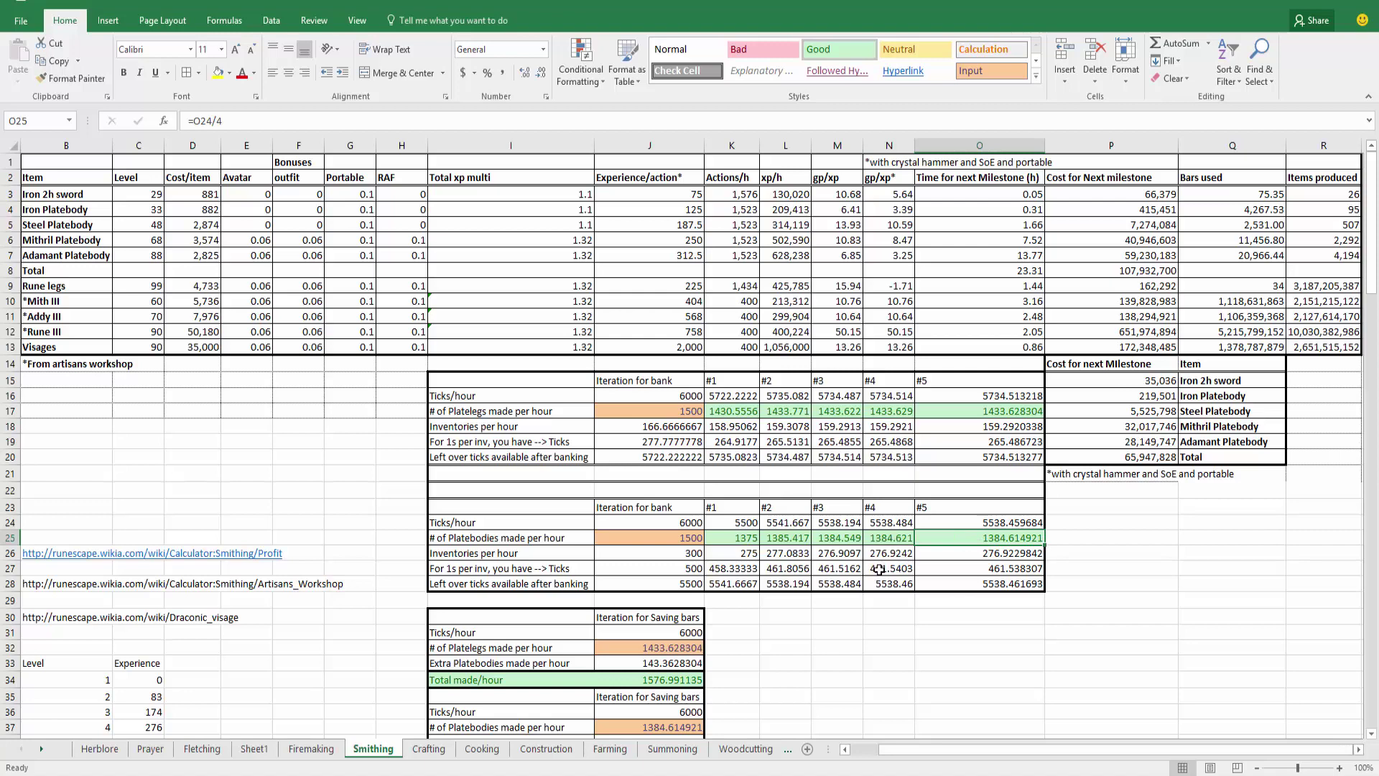
Examine the platelegs table for saving bars, including the formulas for # of Platelegs and the extra items made per hour.
scroll(878, 567, down, 1)
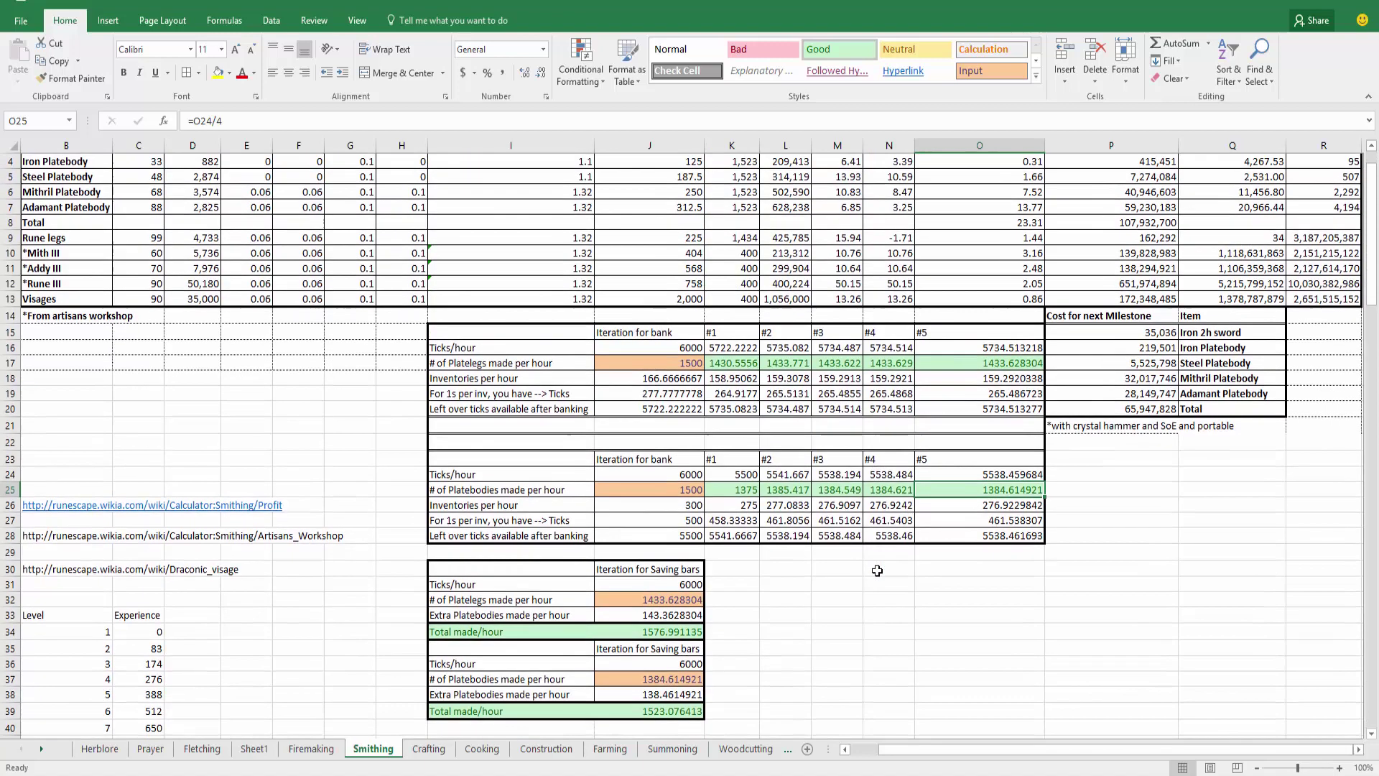
click(507, 569)
click(633, 598)
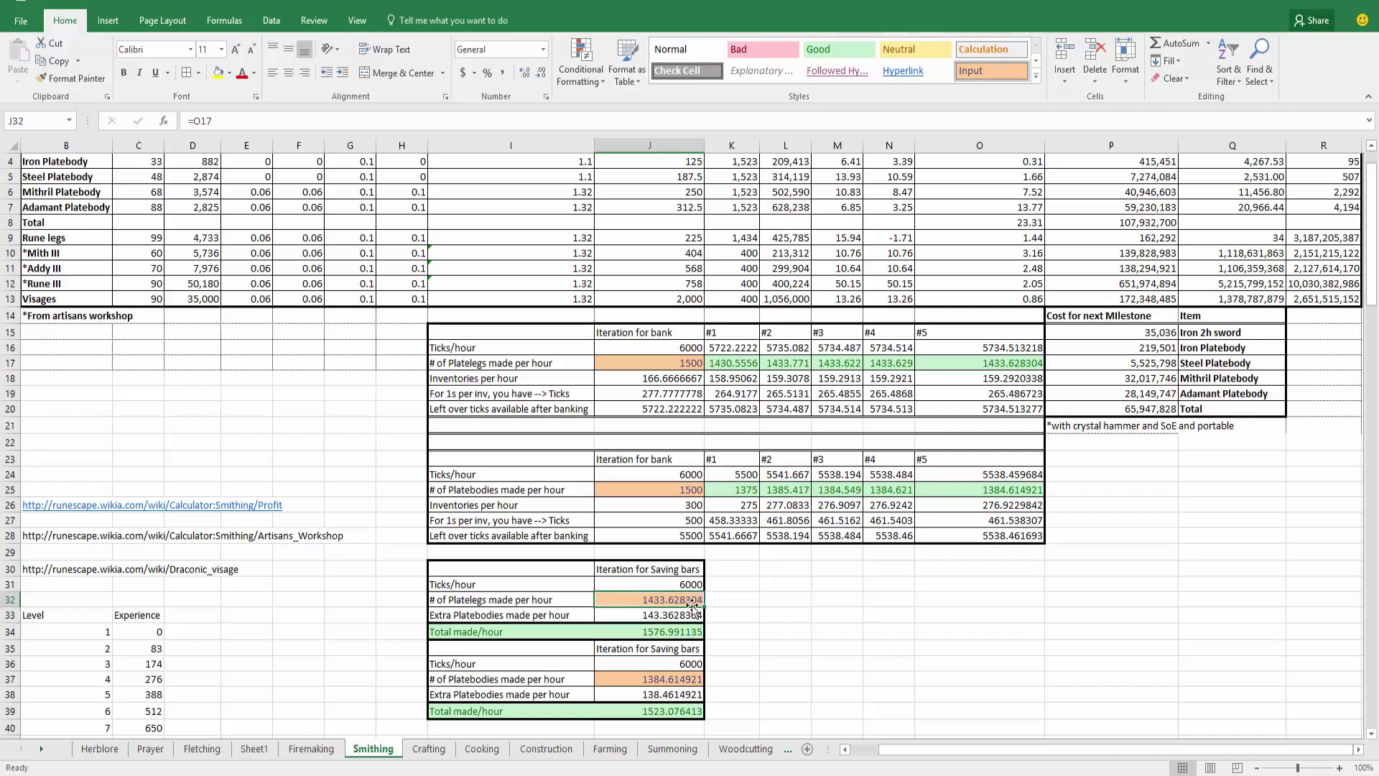
click(531, 616)
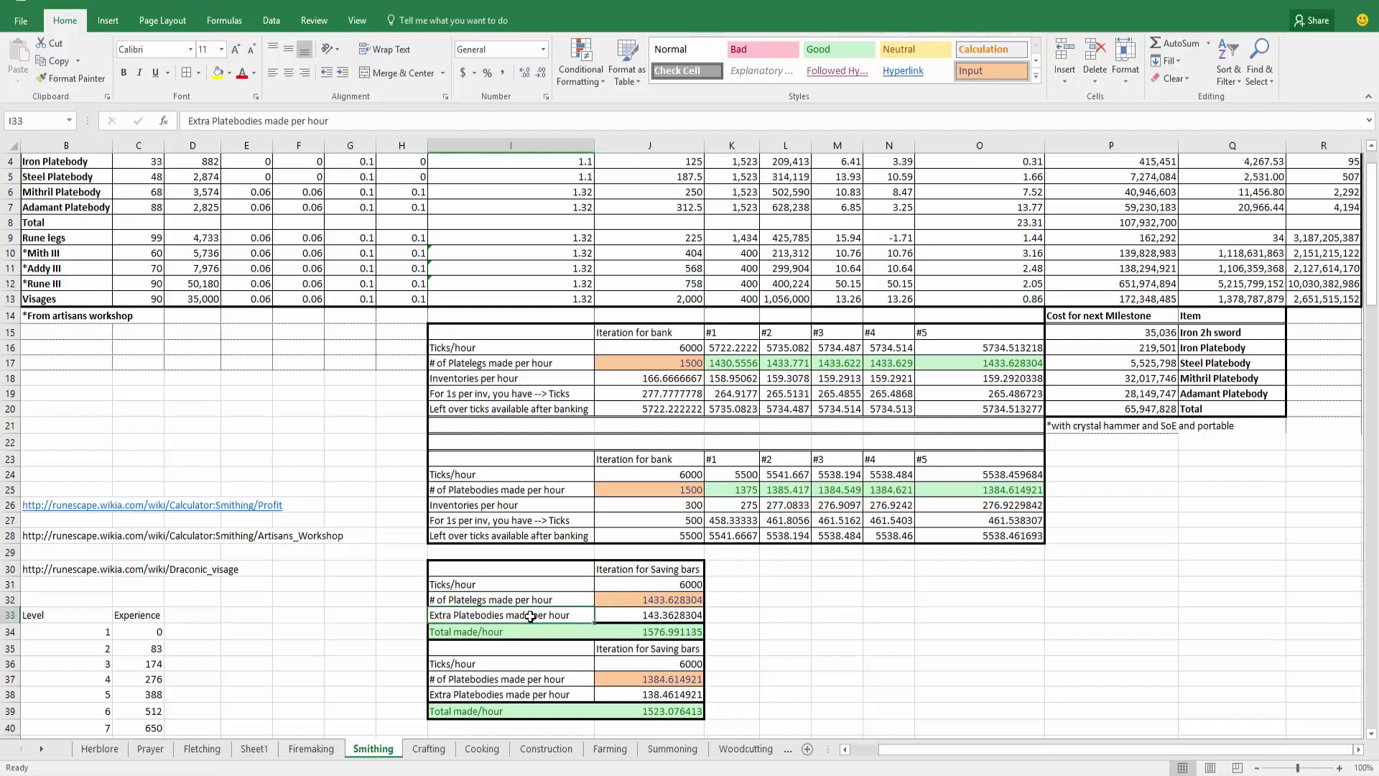
click(640, 617)
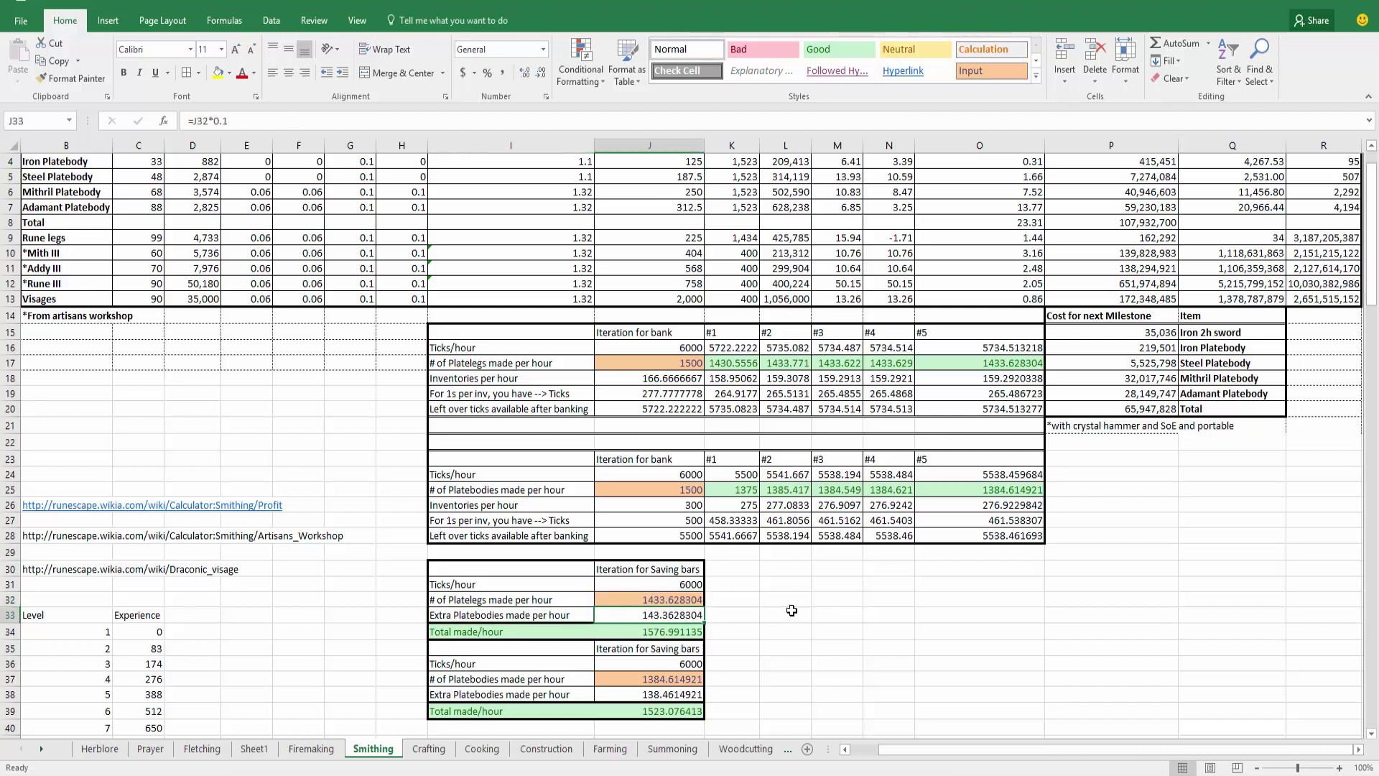
Correct the extra items label in the platelegs saving bars table to "Extra Platelegs made per hour".
click(493, 616)
double_click(506, 615)
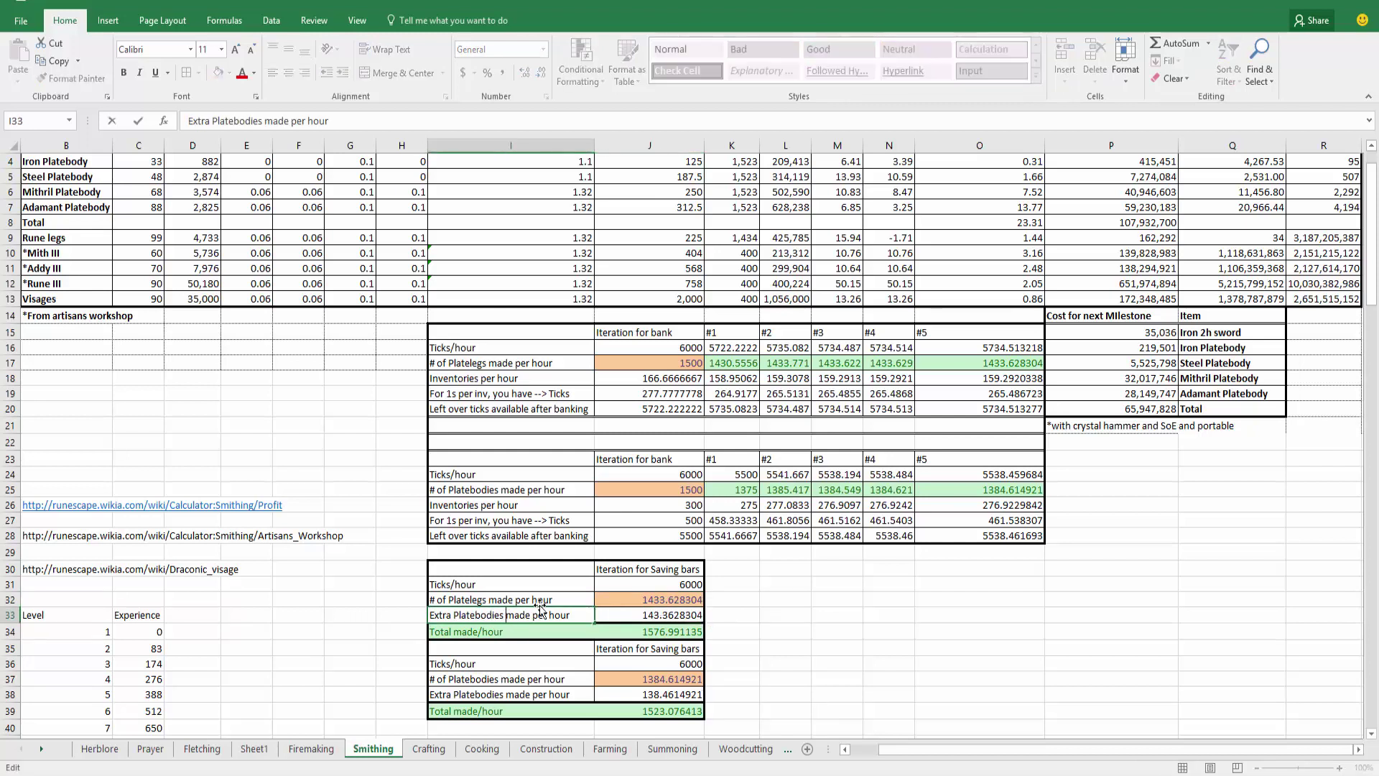
key(BackSpace)
key(BackSpace)
key(BackSpace)
key(BackSpace)
key(BackSpace)
key(BackSpace)
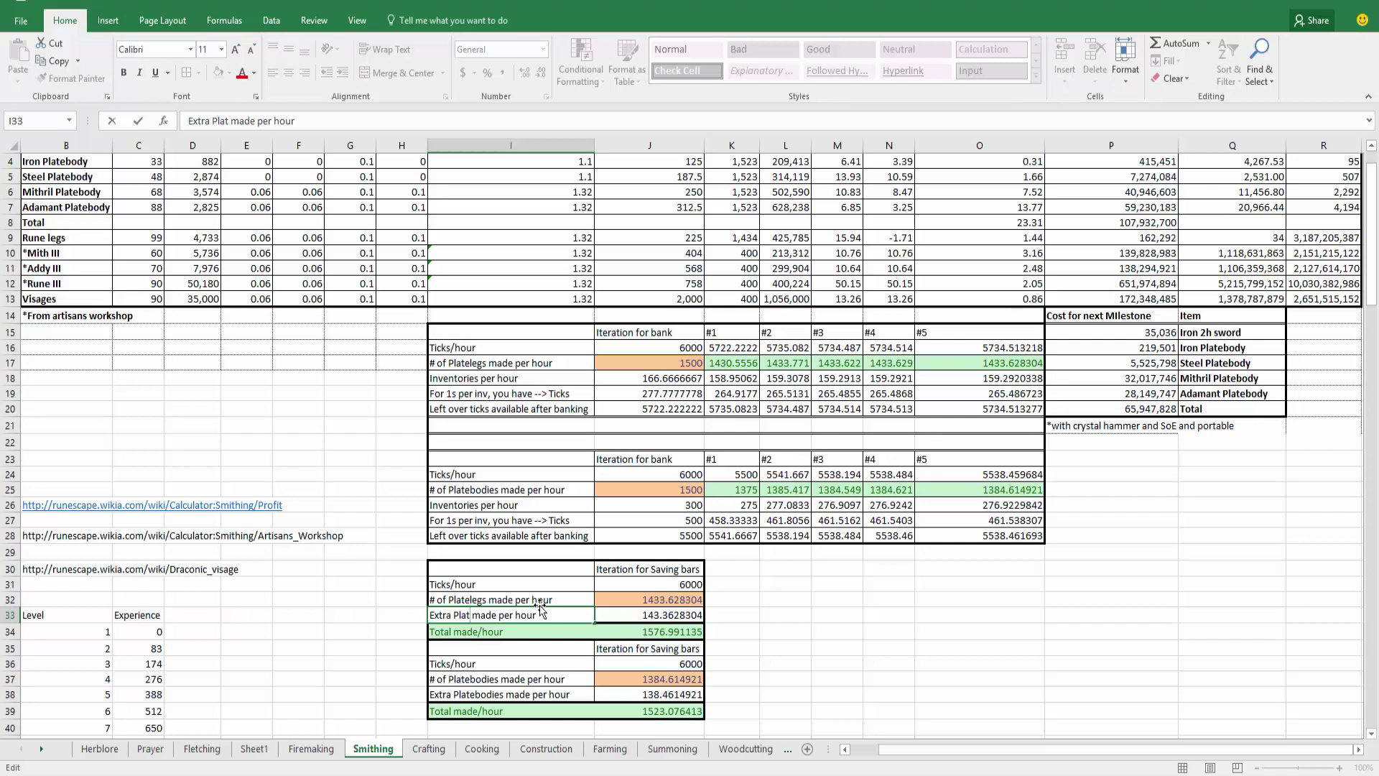
text(legs)
key(Return)
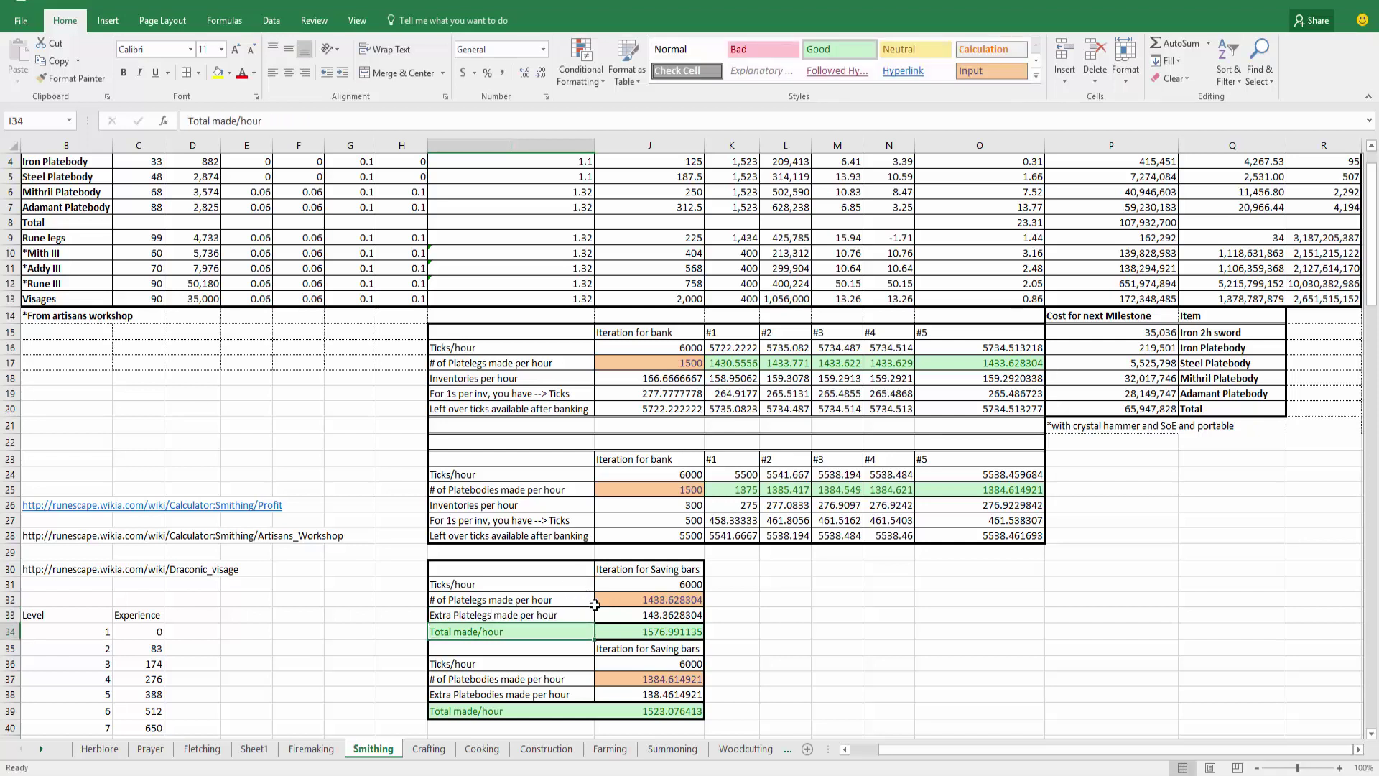
Examine the platelegs Total made/hour formula and the initial # of Platelegs made per hour formula in the bank table.
double_click(639, 628)
key(Escape)
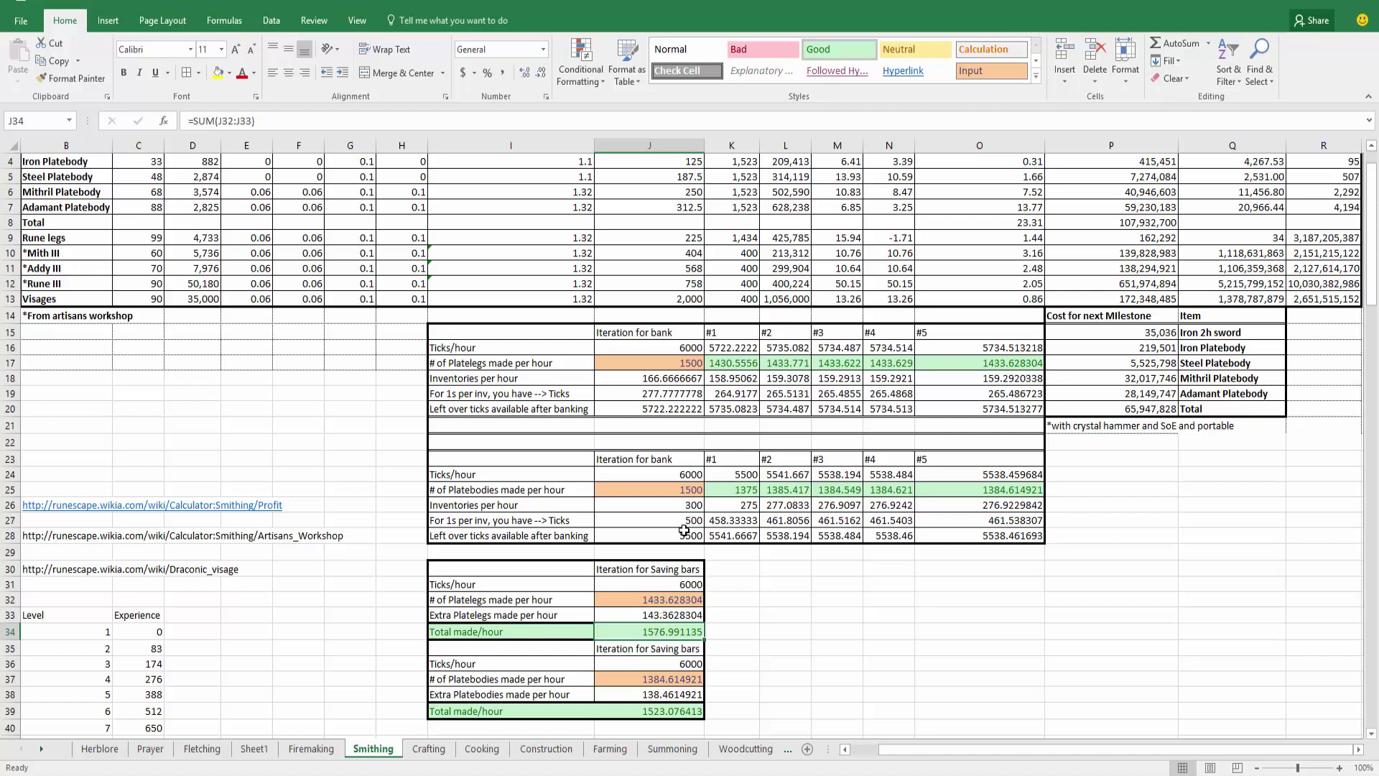
scroll(687, 528, up, 1)
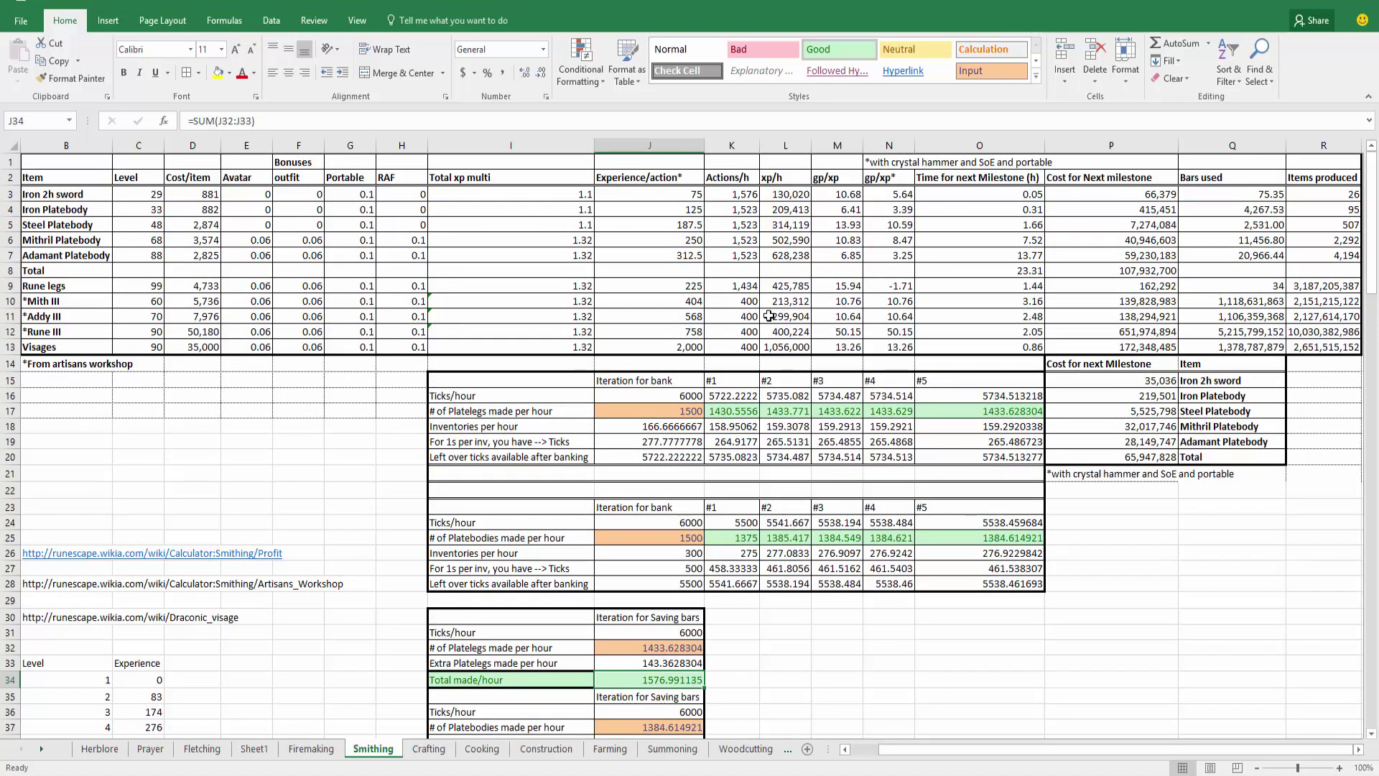
scroll(752, 403, down, 2)
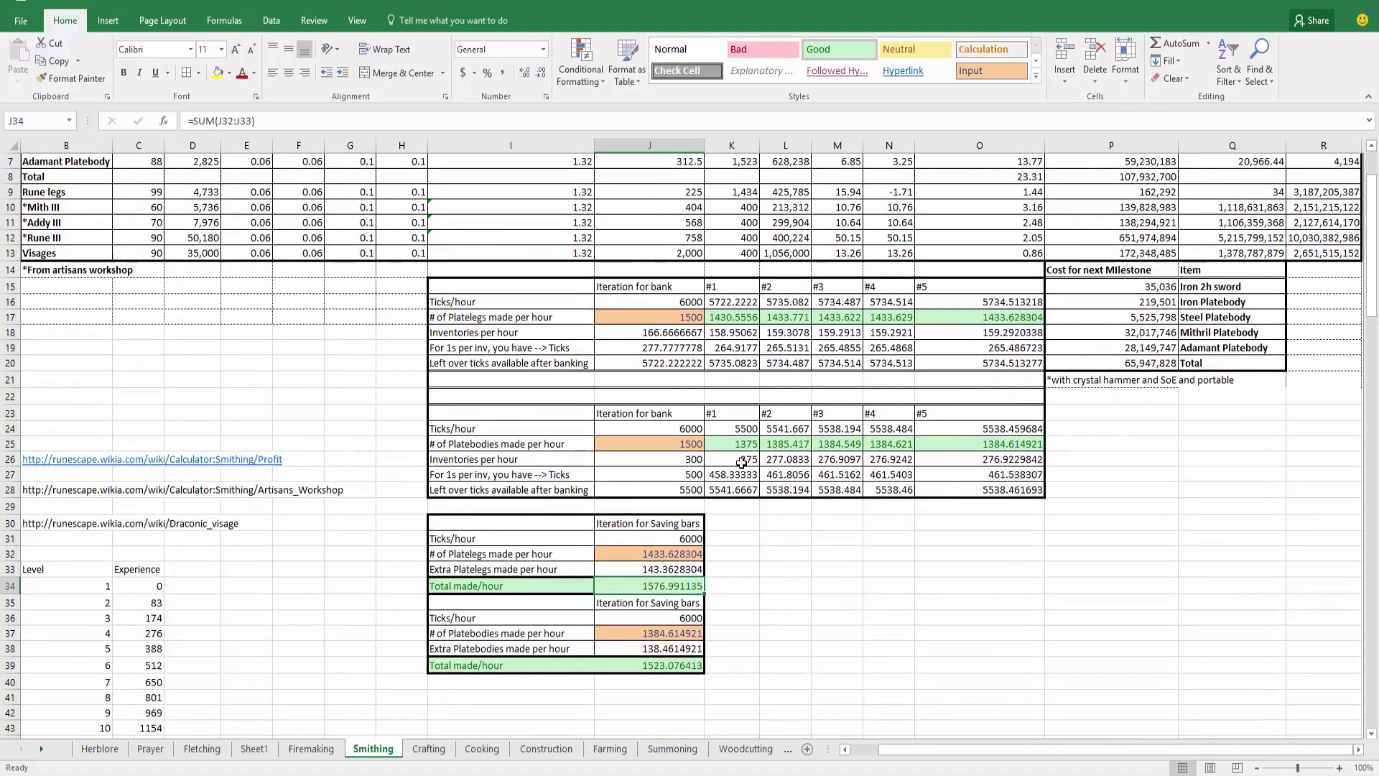
scroll(742, 462, up, 2)
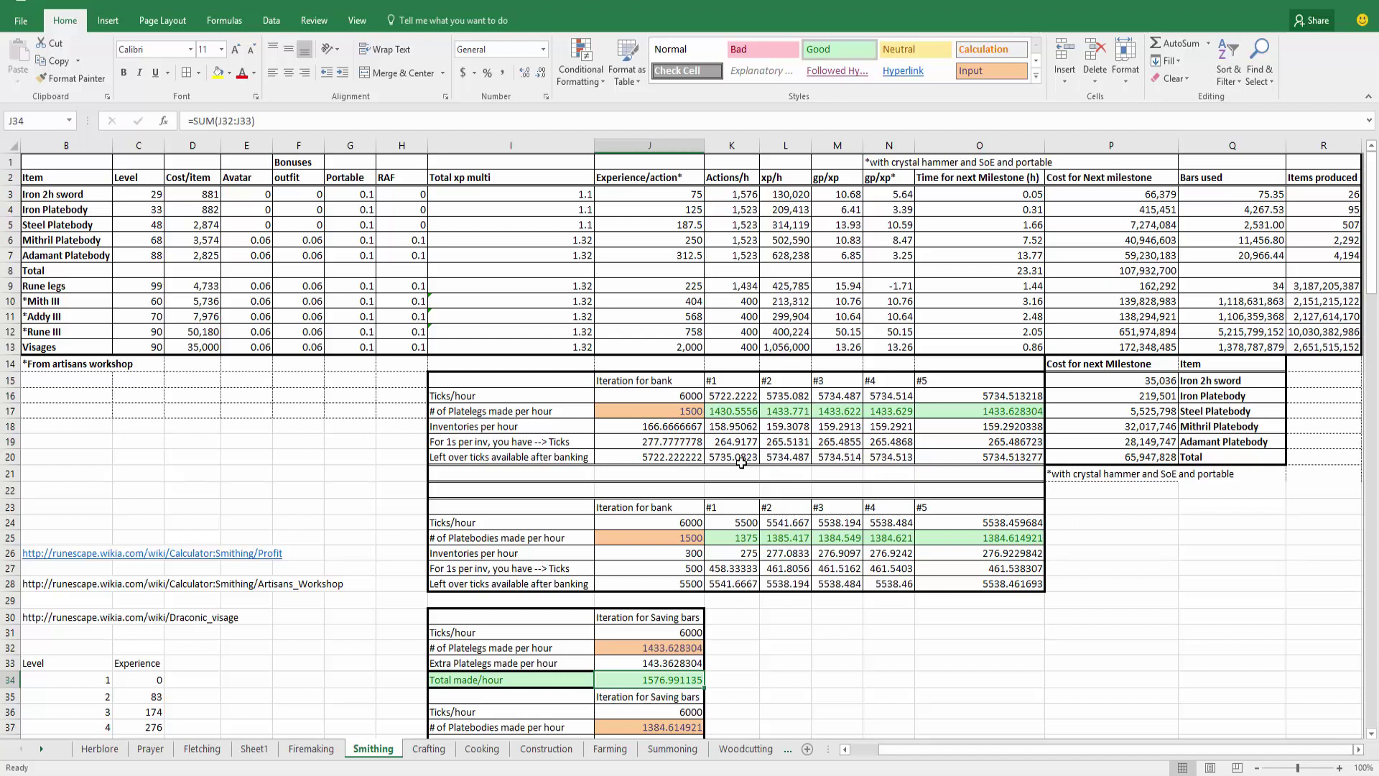
click(655, 411)
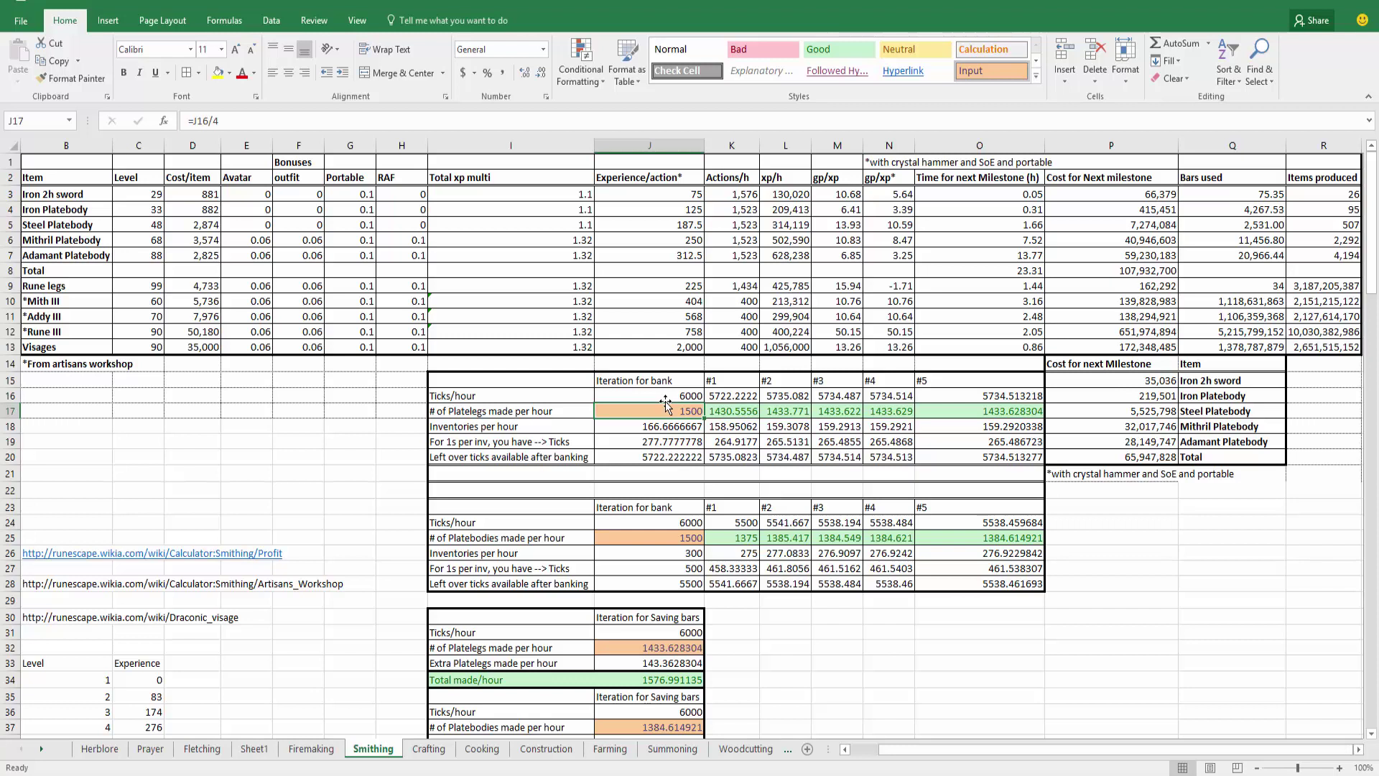
click(468, 619)
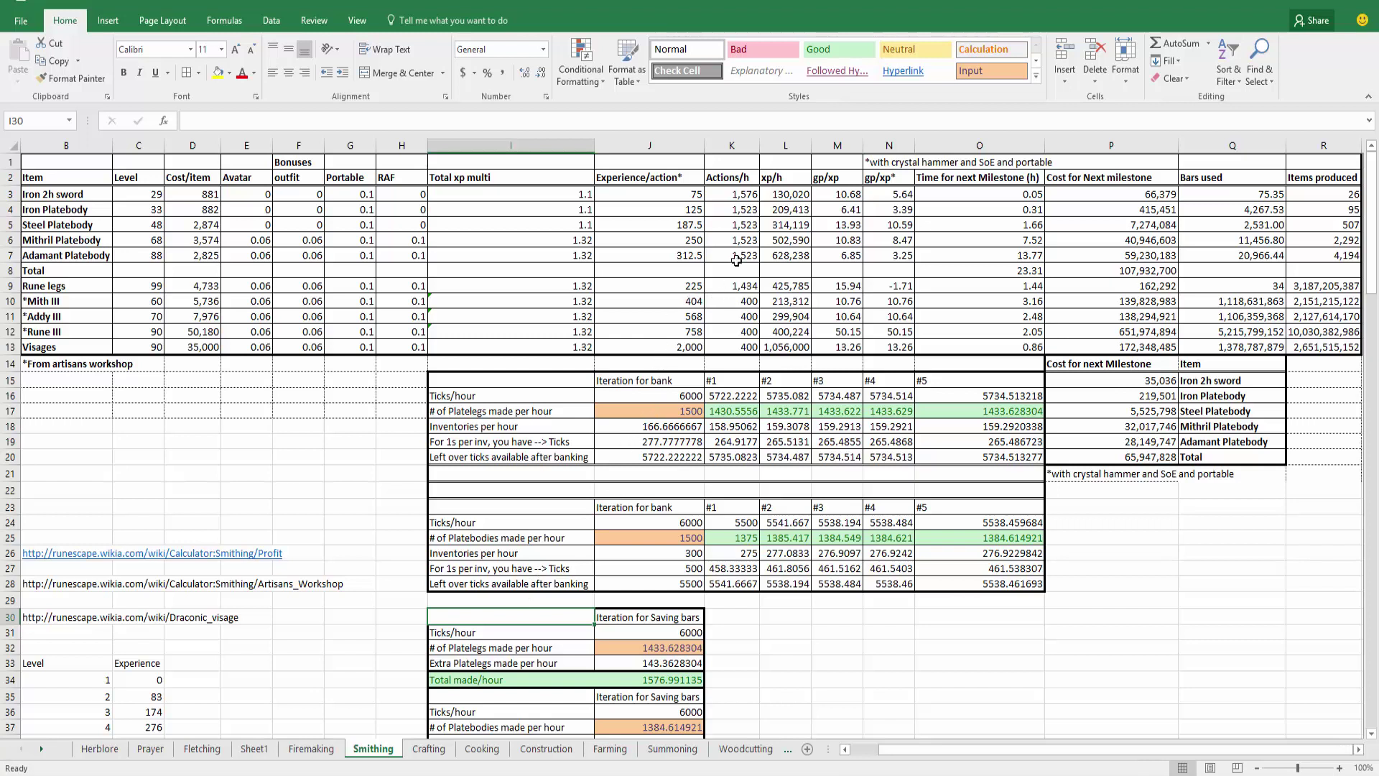
Compare the Actions/h of Iron 2h sword and Iron Platebody with the Total made/hour results in the saving bars tables.
click(742, 195)
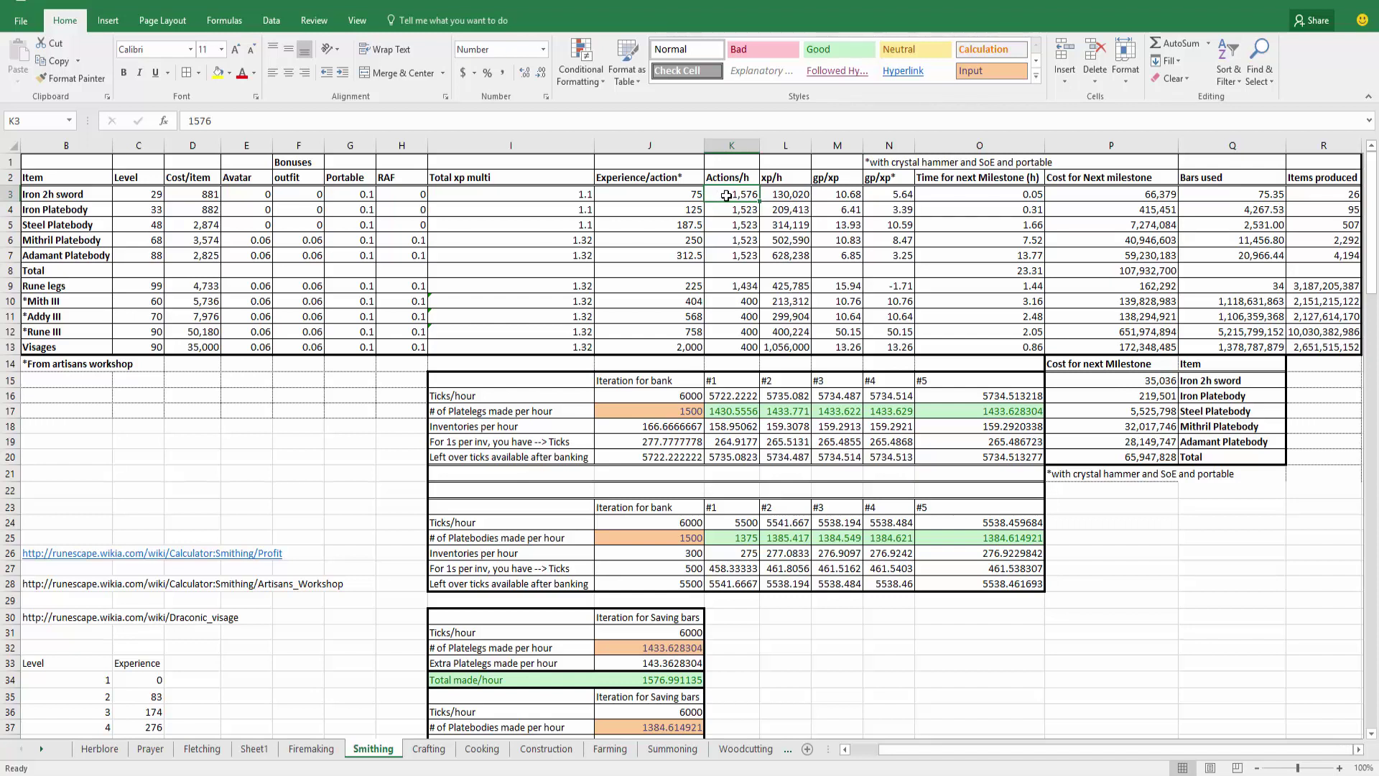
click(518, 616)
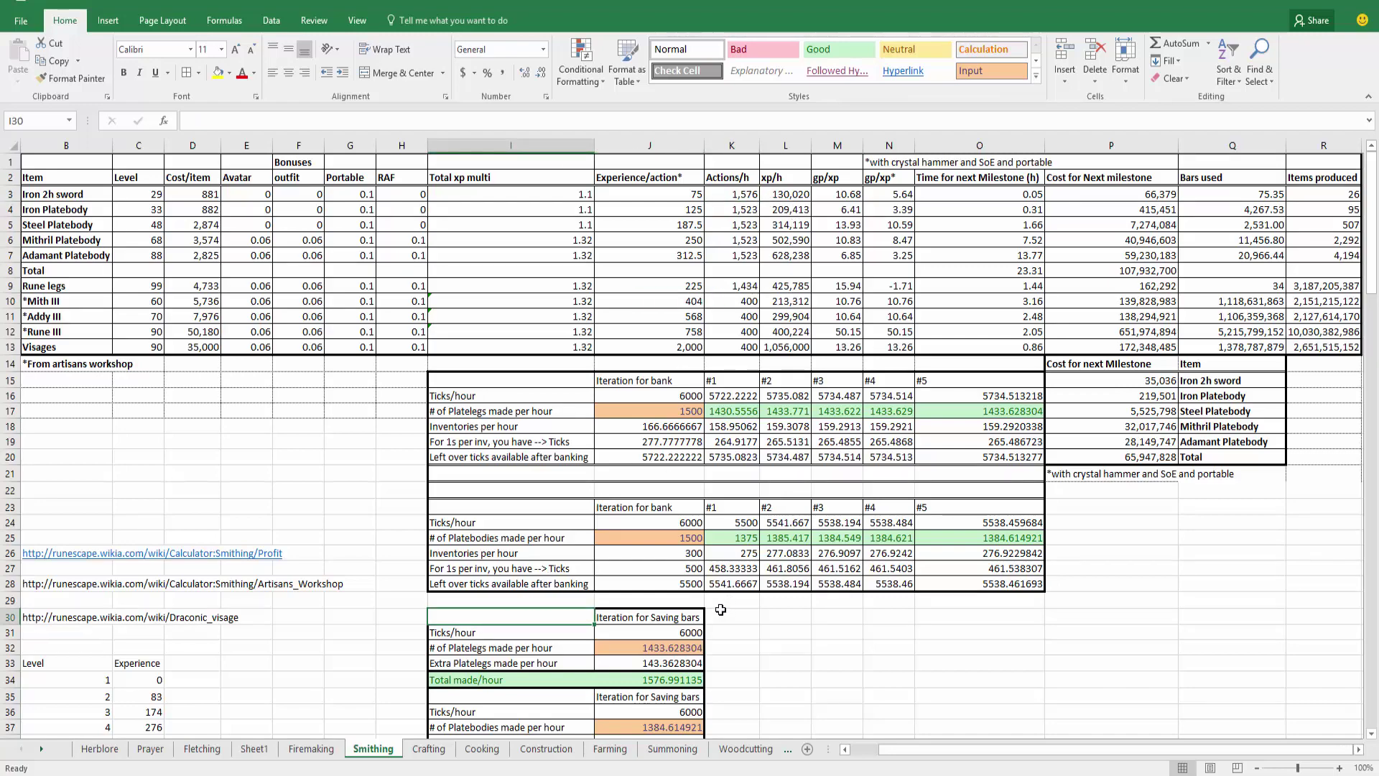
scroll(718, 611, down, 1)
scroll(643, 632, up, 1)
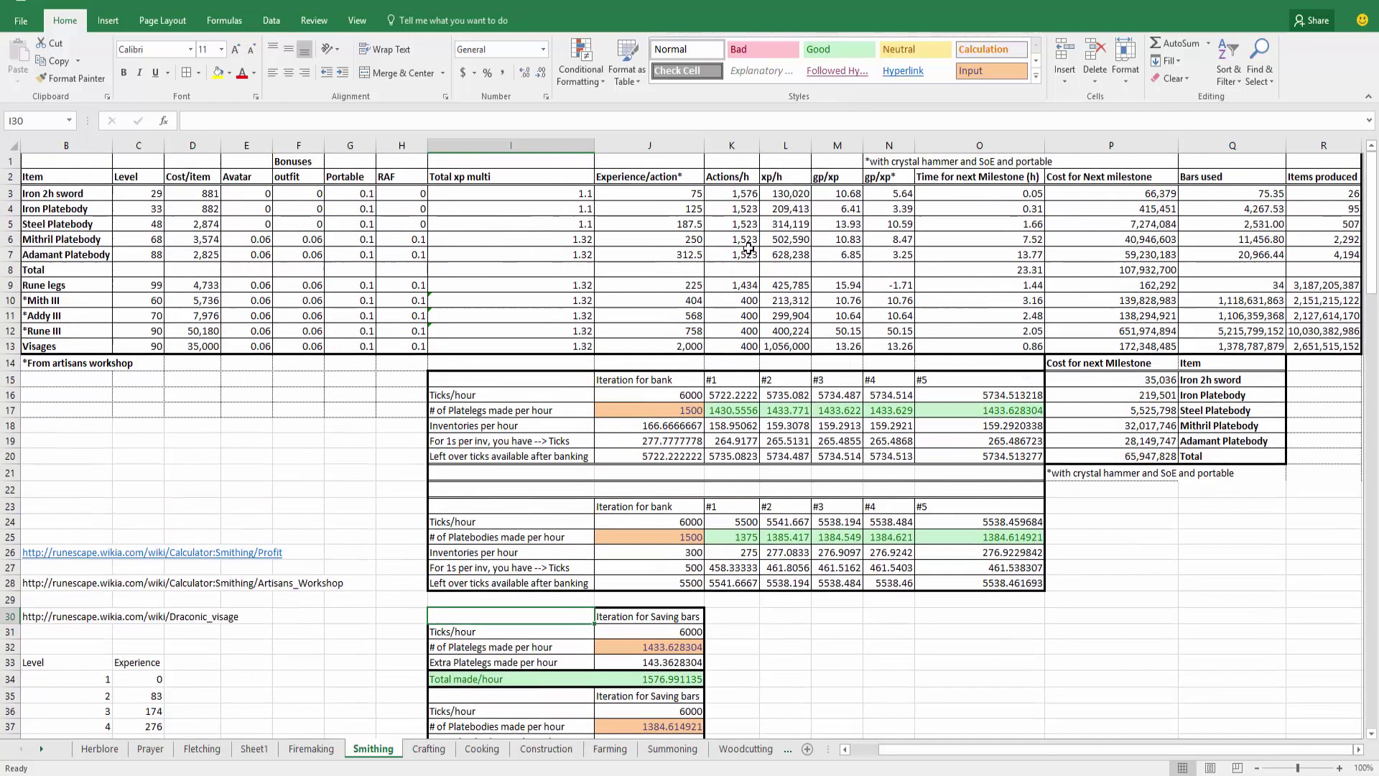
click(738, 194)
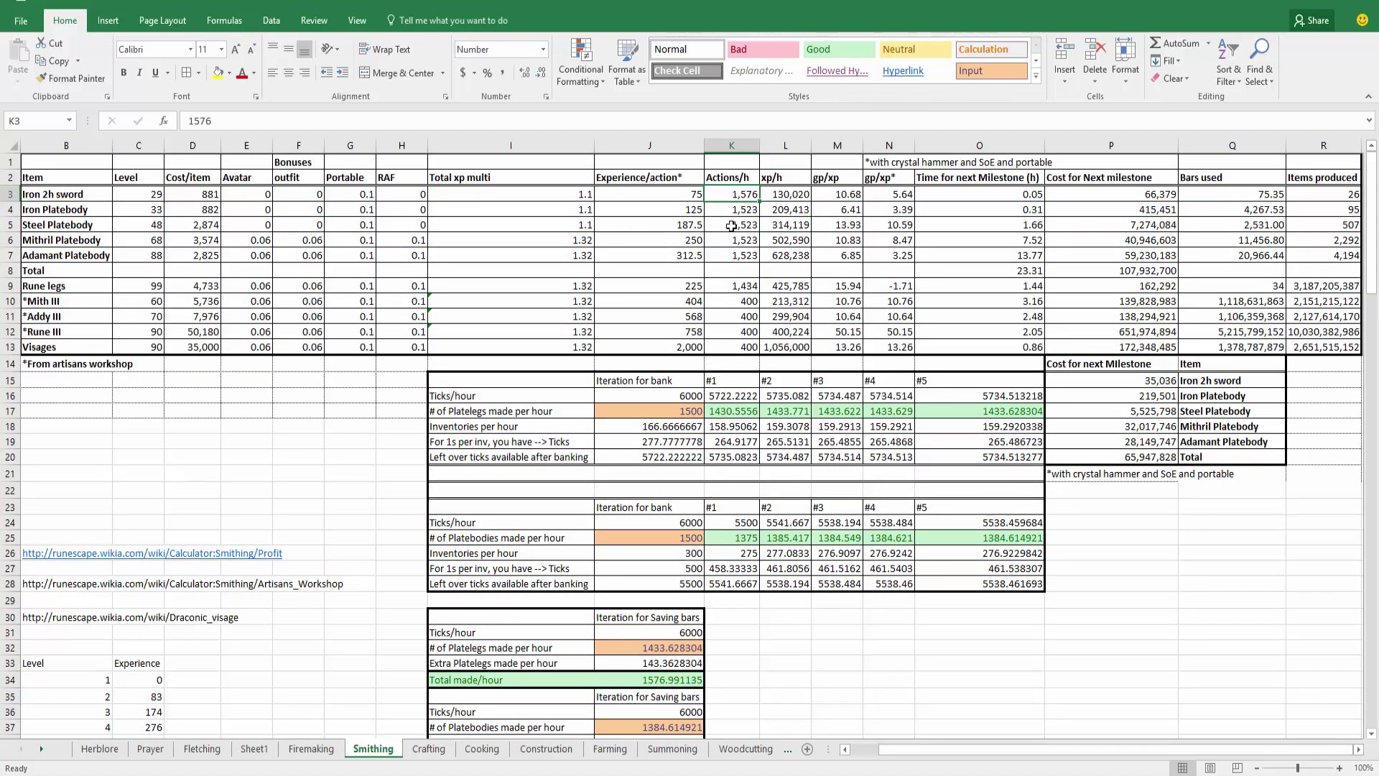
scroll(682, 621, down, 3)
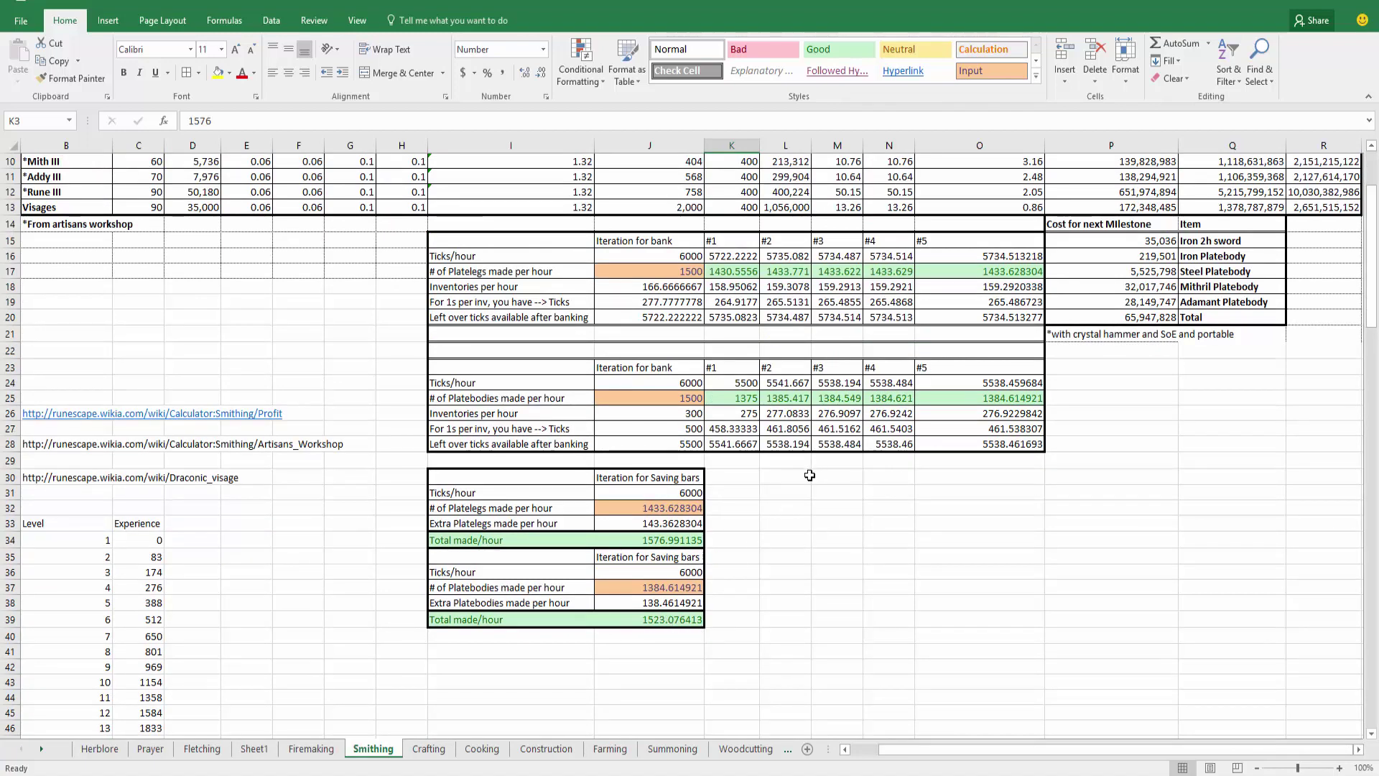
scroll(737, 252, up, 3)
double_click(737, 212)
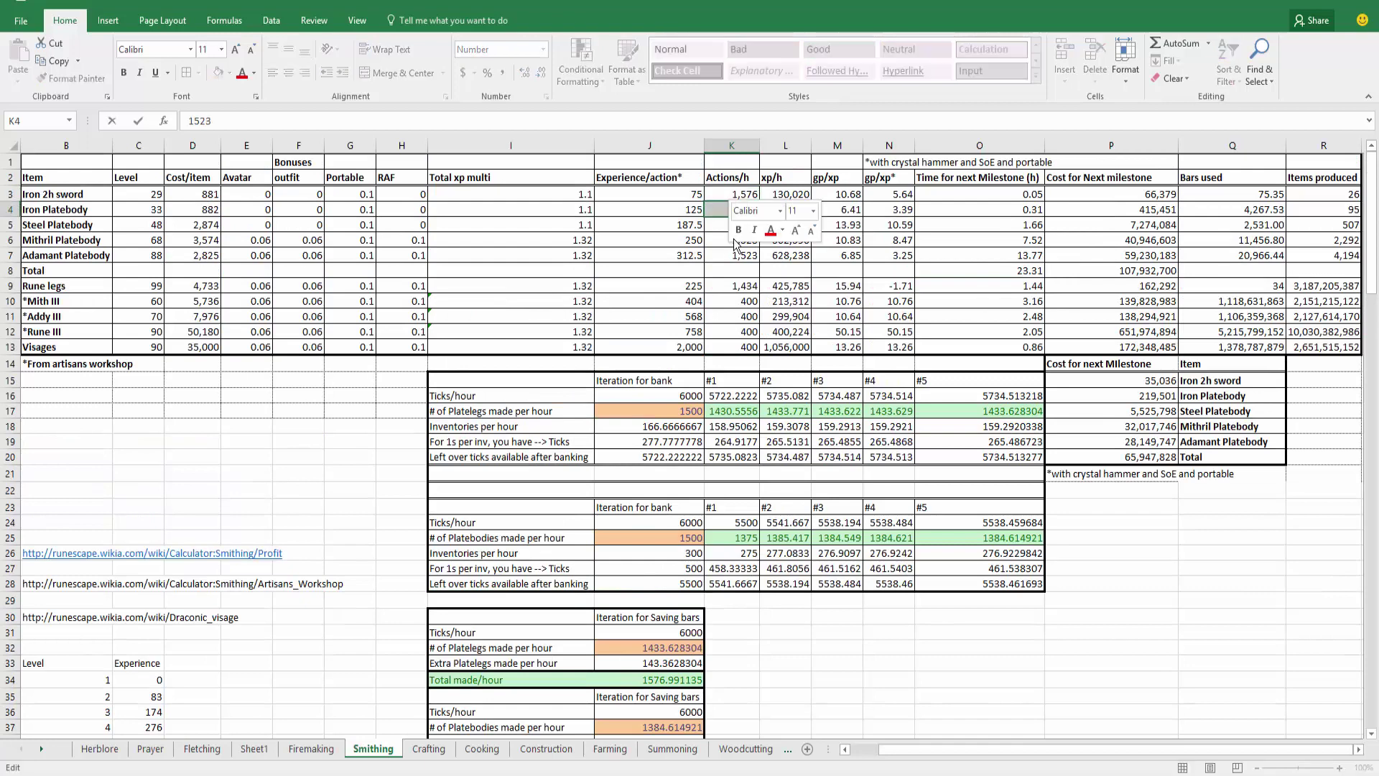
click(739, 230)
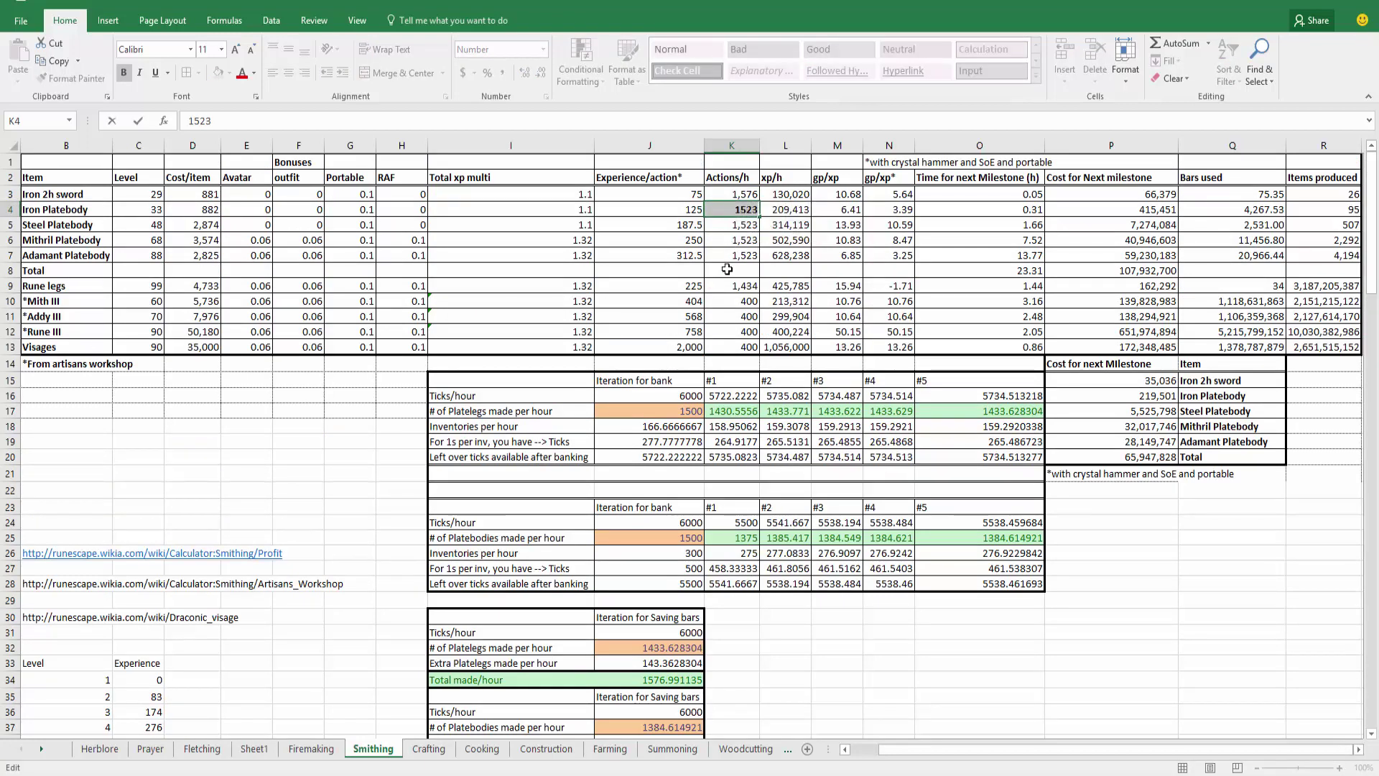
Examine the xp/h formulas from Iron 2h sword through Adamant Platebody.
drag(785, 194, 789, 258)
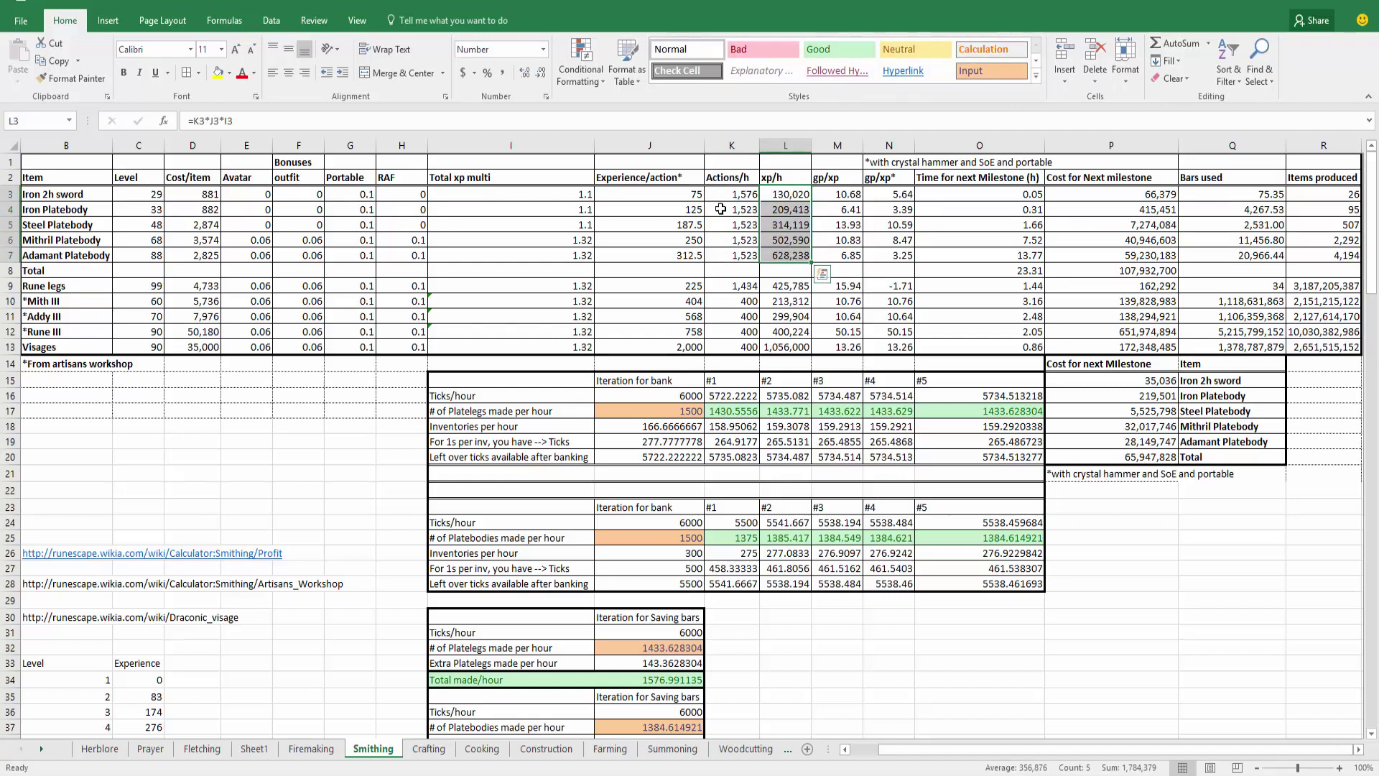
click(780, 199)
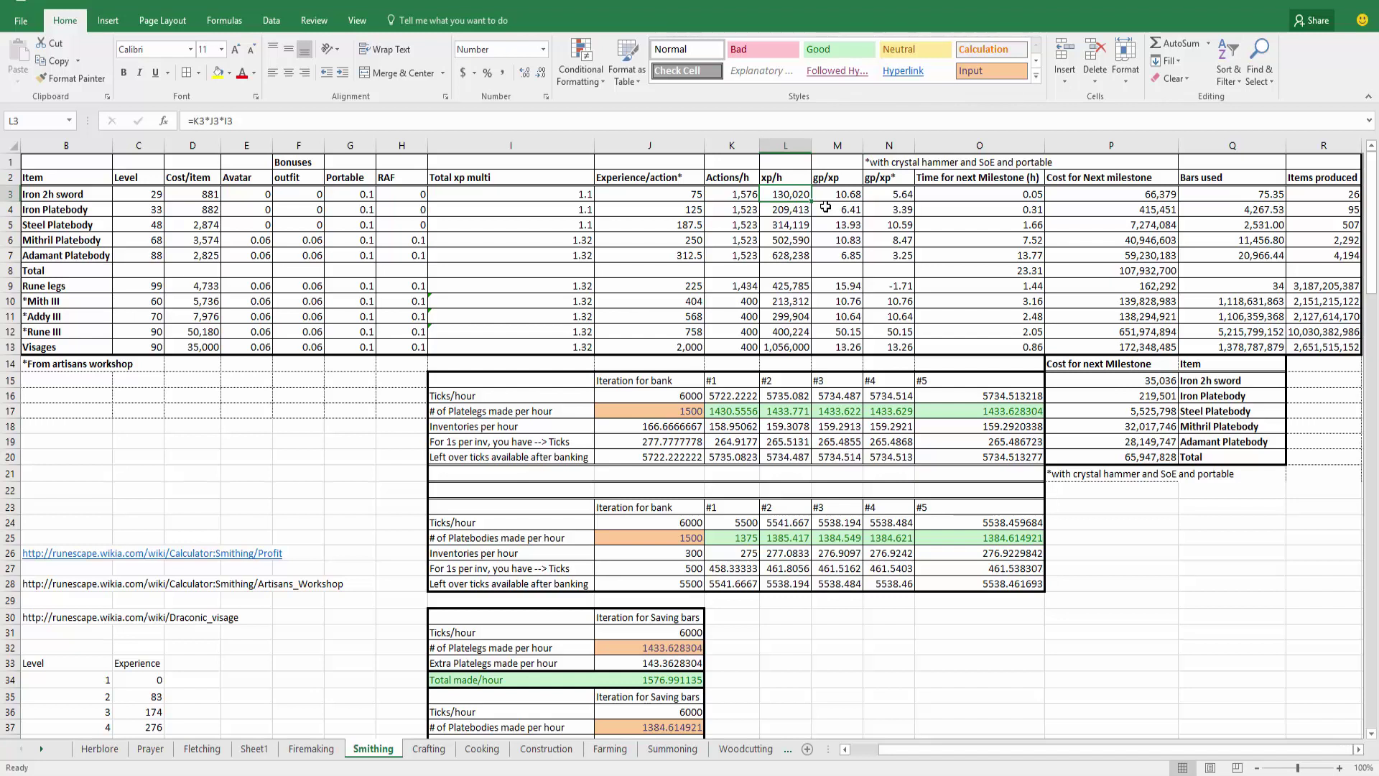
key(Down)
click(788, 255)
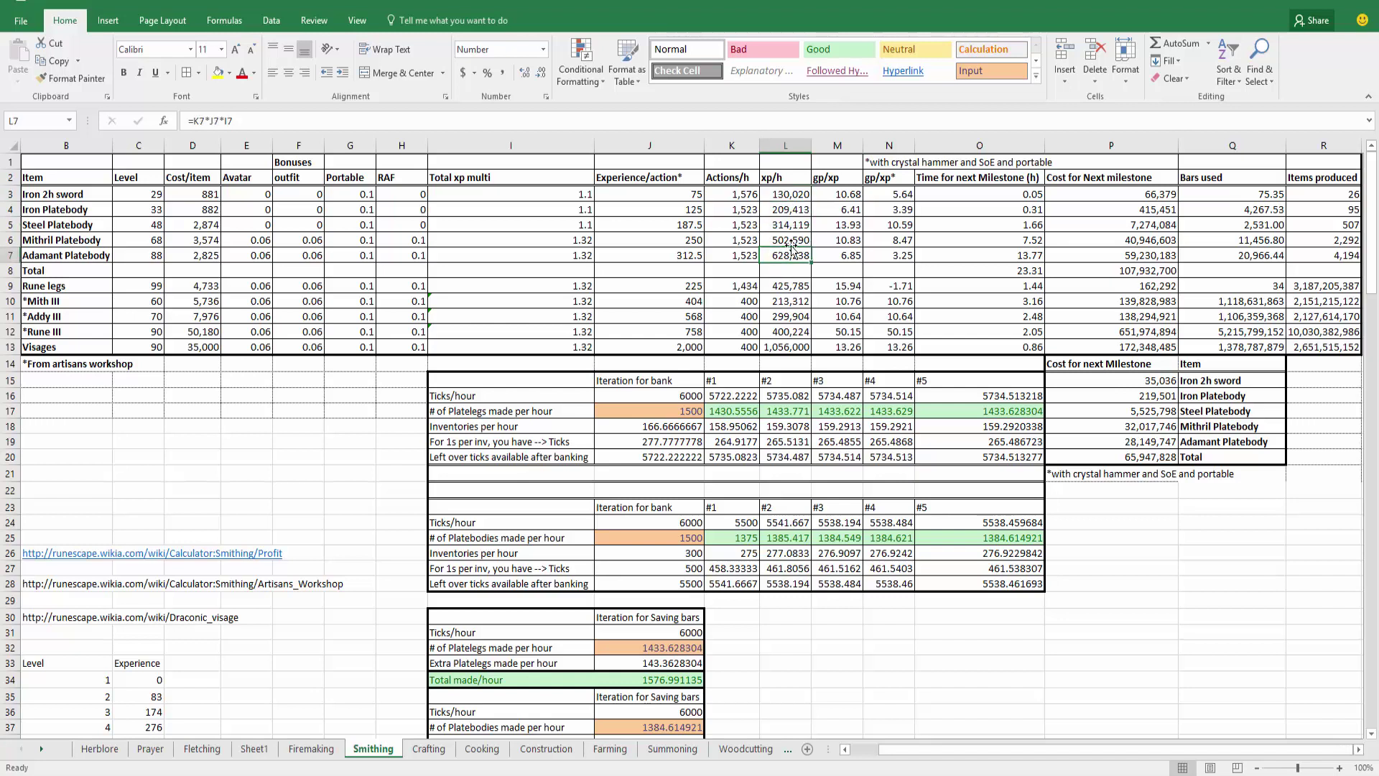
click(803, 241)
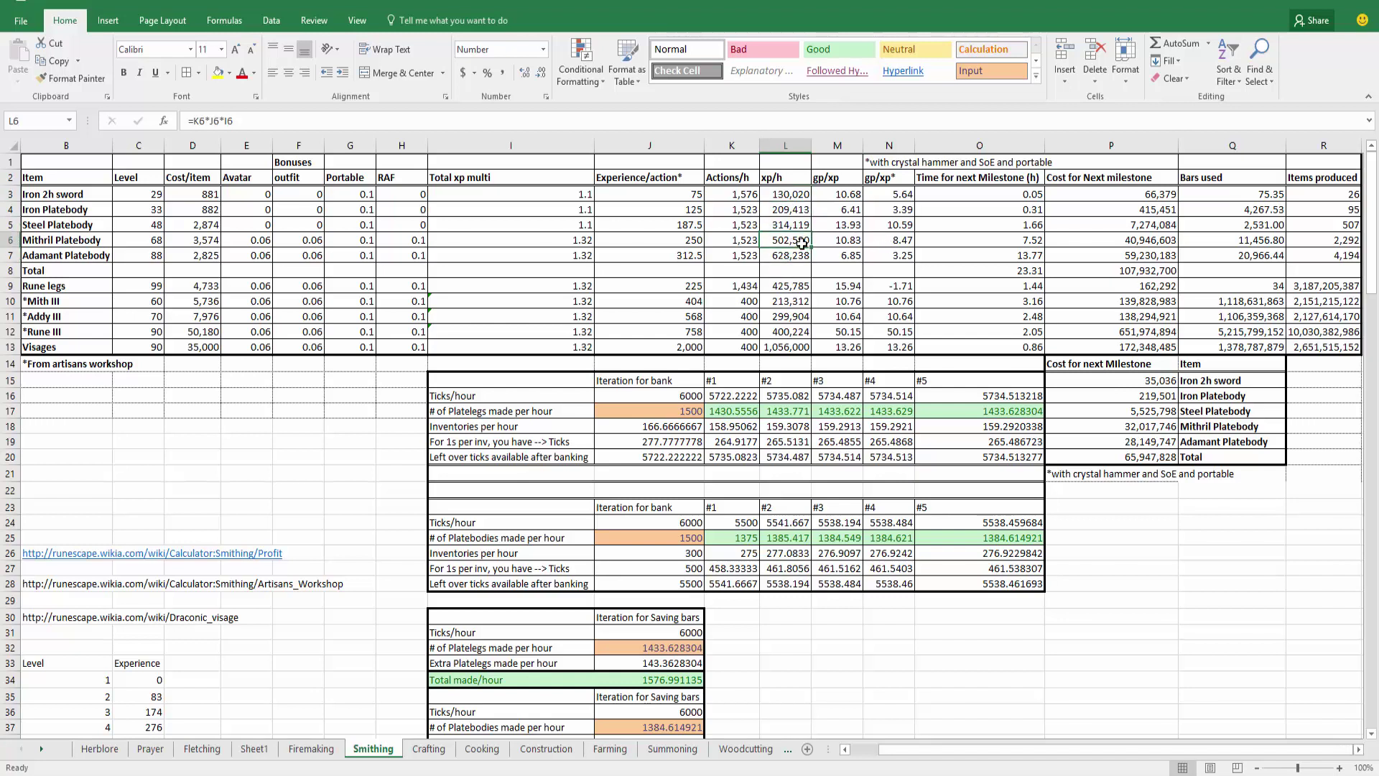